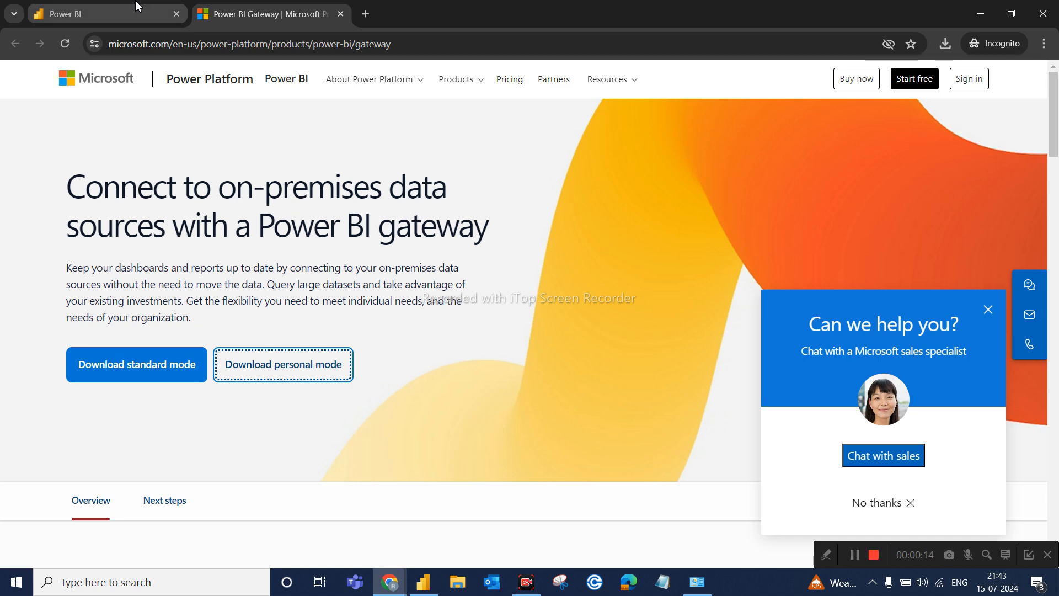
Switch to the Google Meet call and admit the person waiting to join
mouse_move(137, 6)
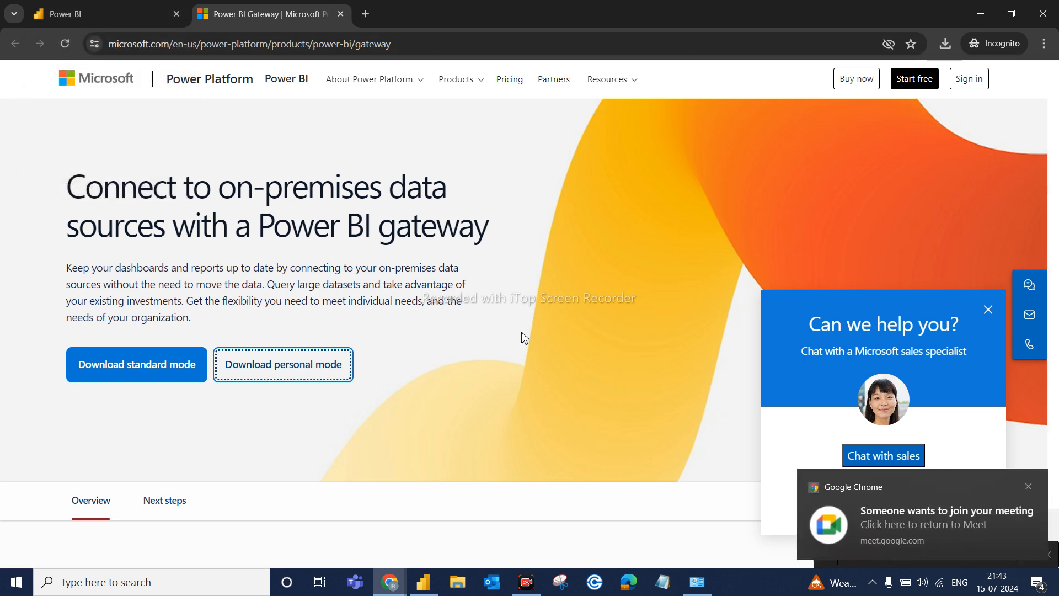
click(950, 527)
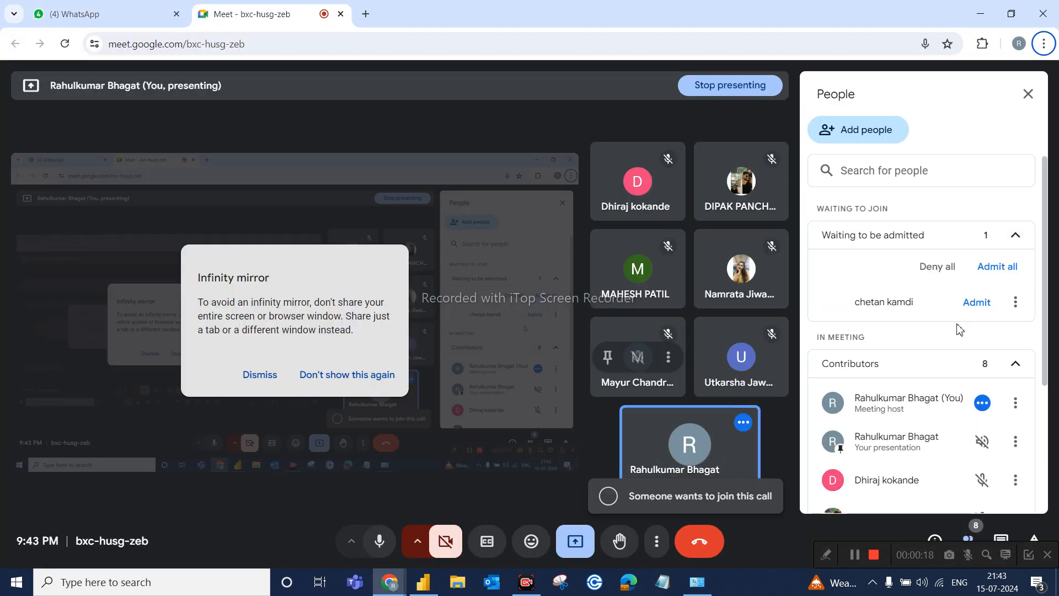
click(972, 300)
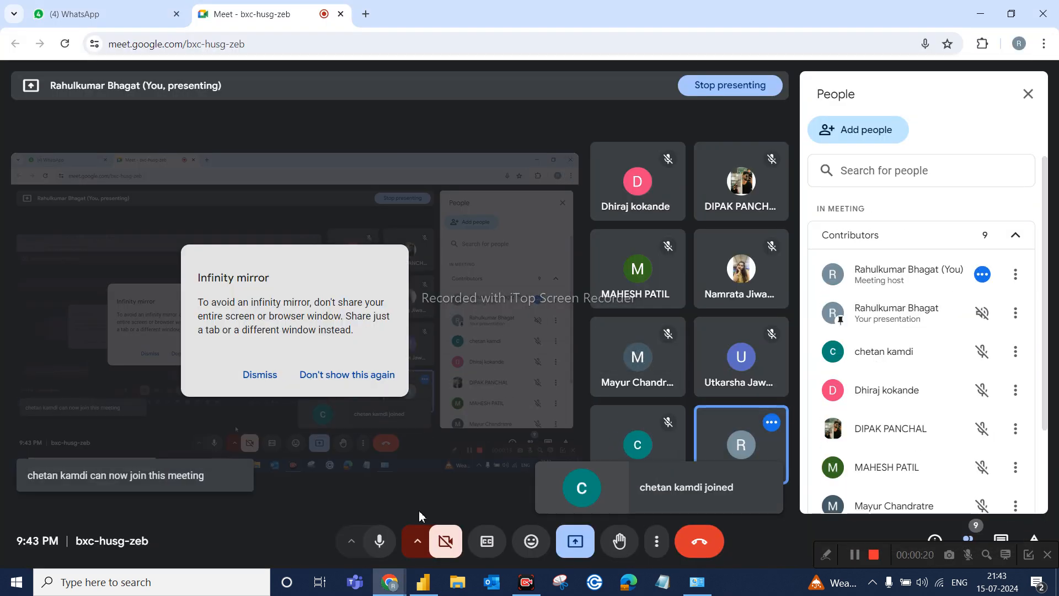
Return to the Power BI Gateway browser window and dismiss the Meet presenting notification
mouse_move(395, 586)
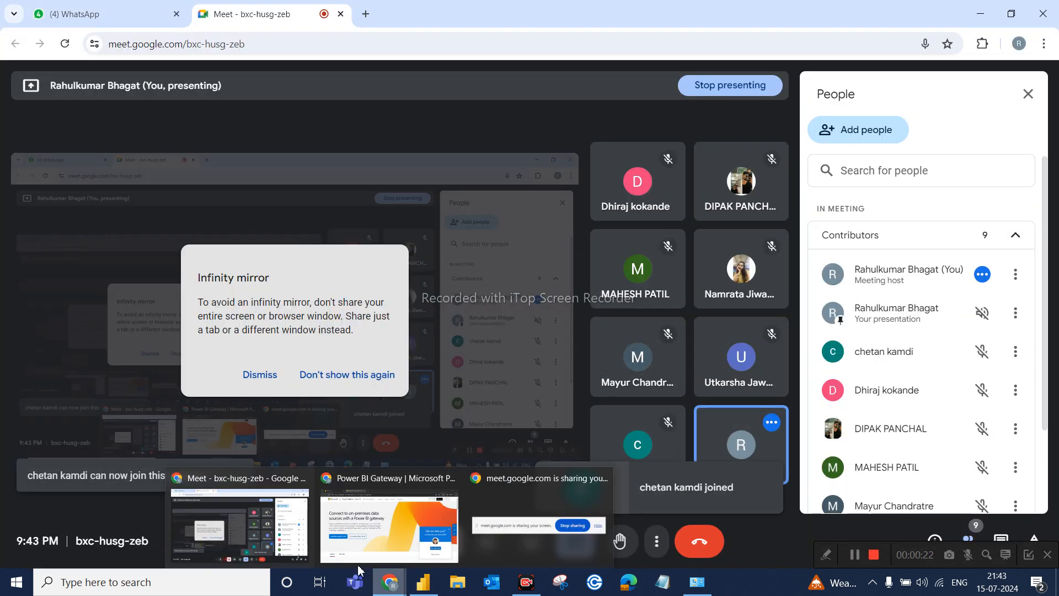
mouse_move(359, 531)
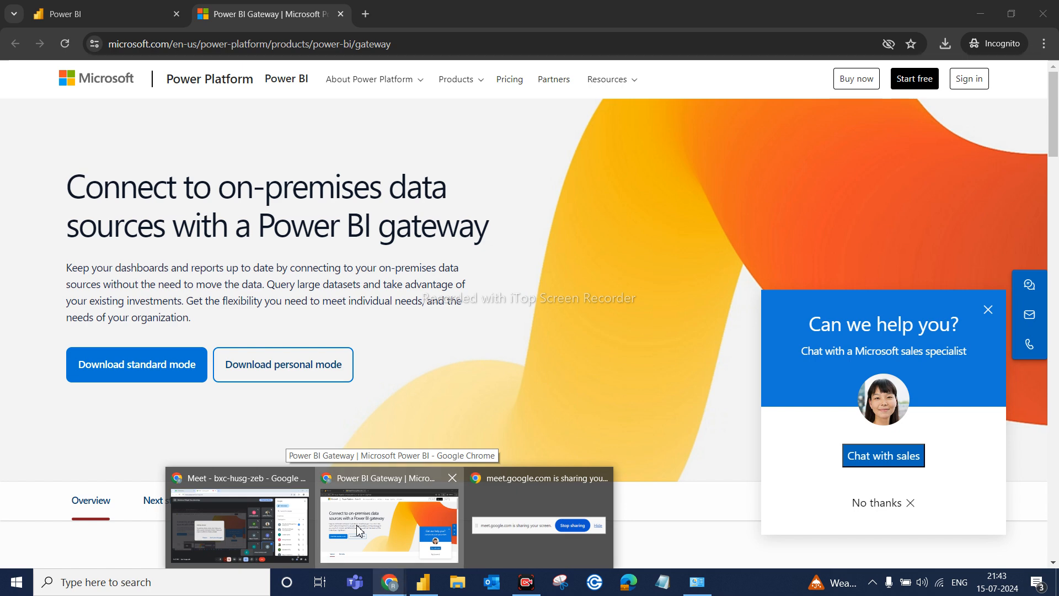
click(359, 531)
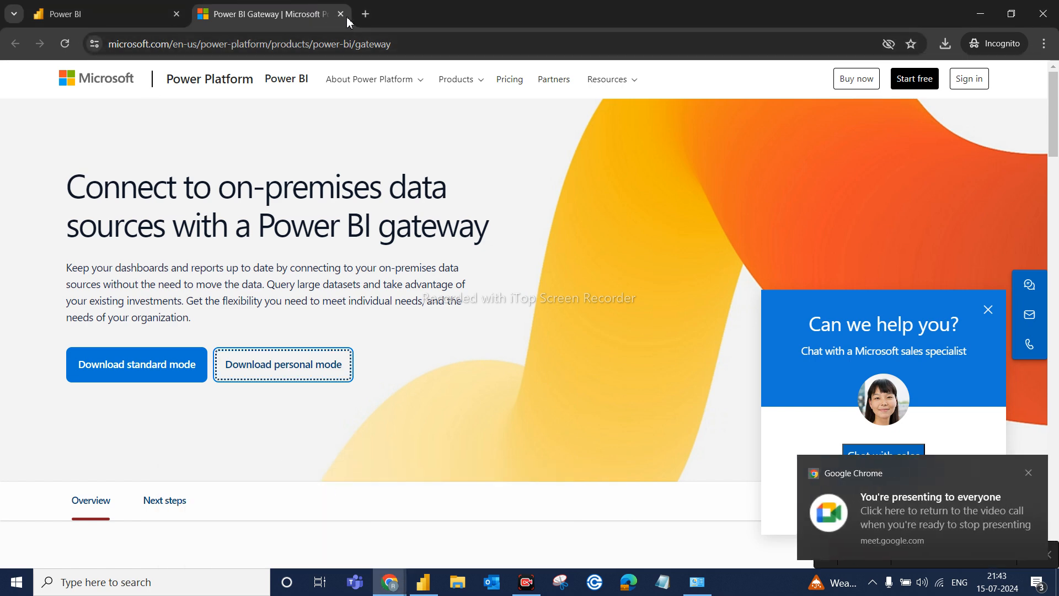
click(1029, 472)
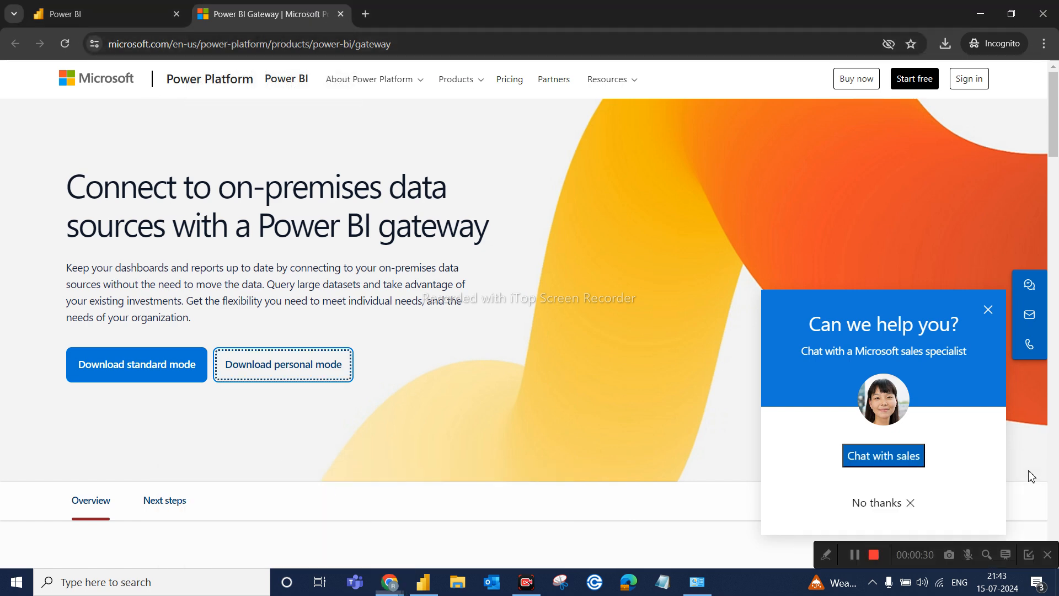
Check which account is signed in to the Power BI service and to Power BI Desktop, and return to the service
click(76, 18)
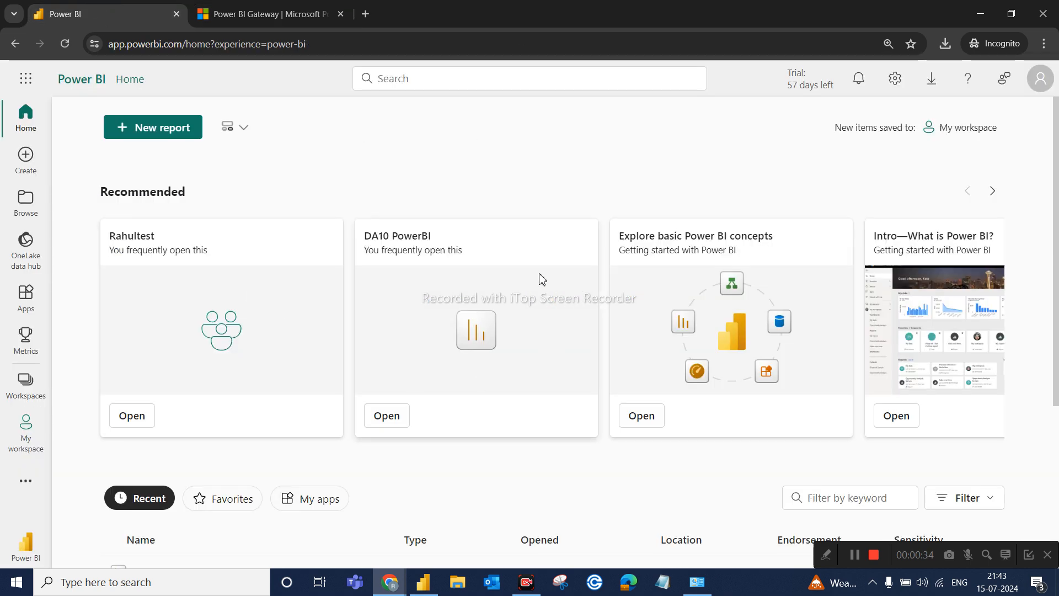
click(1041, 78)
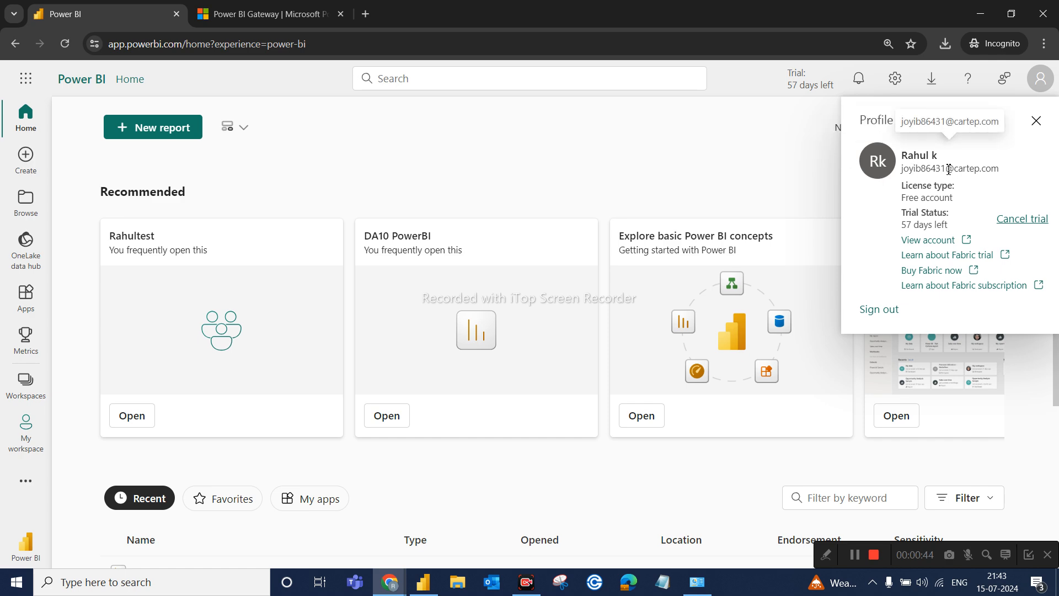
click(423, 582)
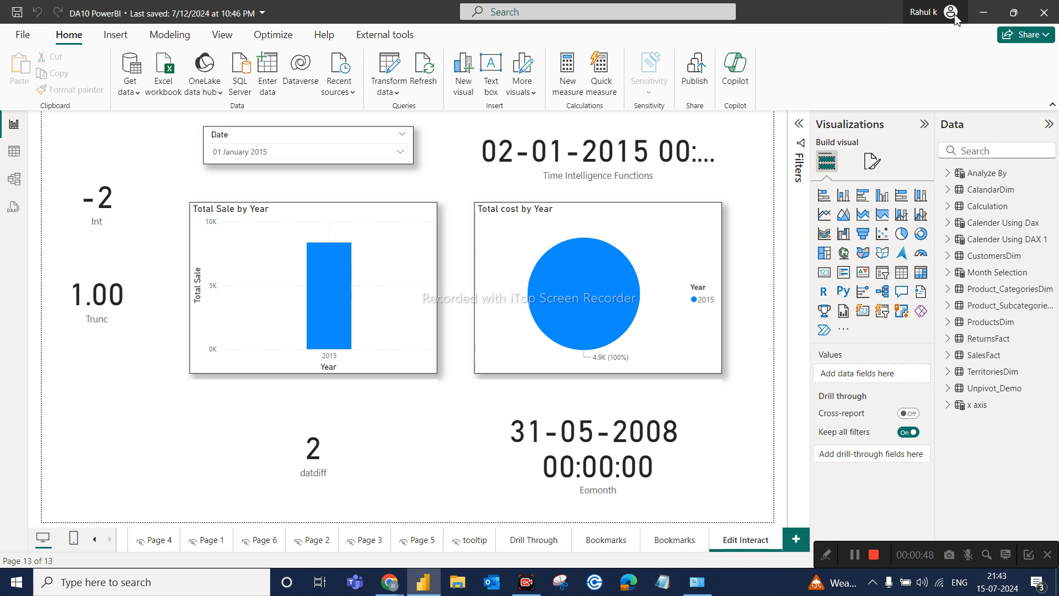
click(951, 13)
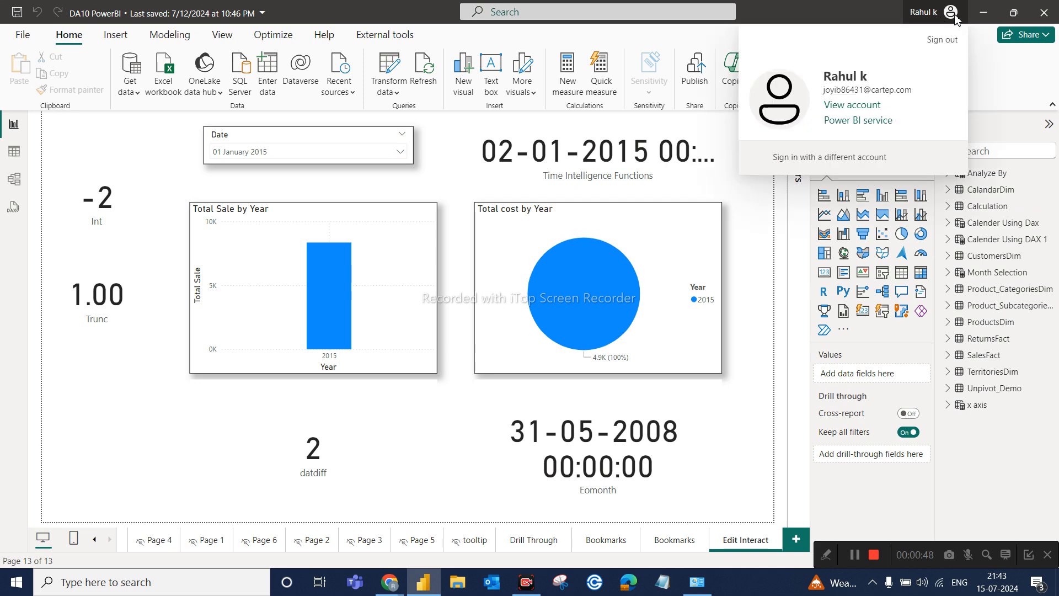
click(423, 585)
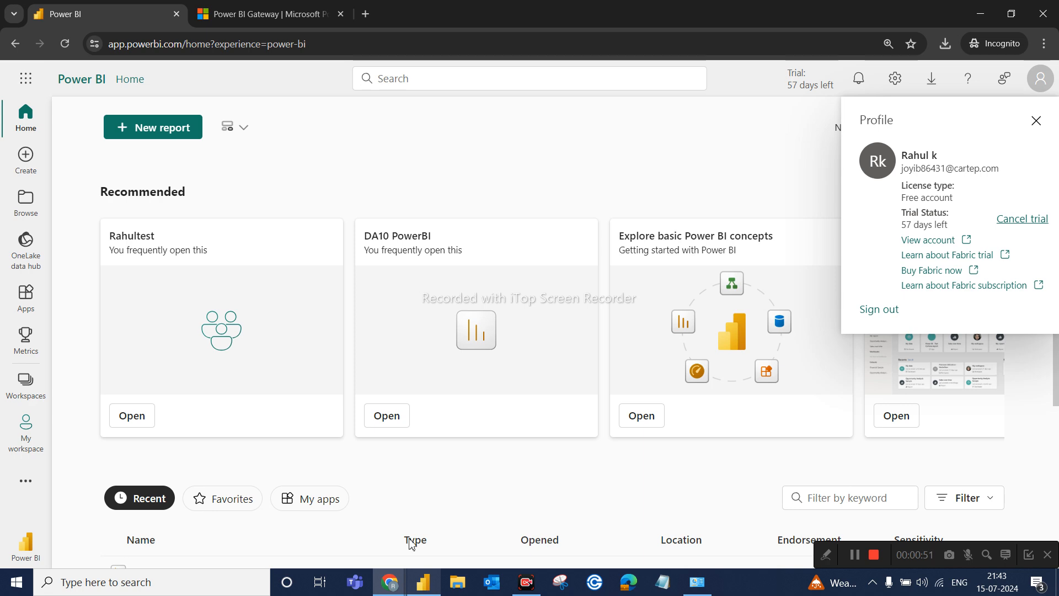
Open the Rahultest workspace and review which people have access to it
click(25, 383)
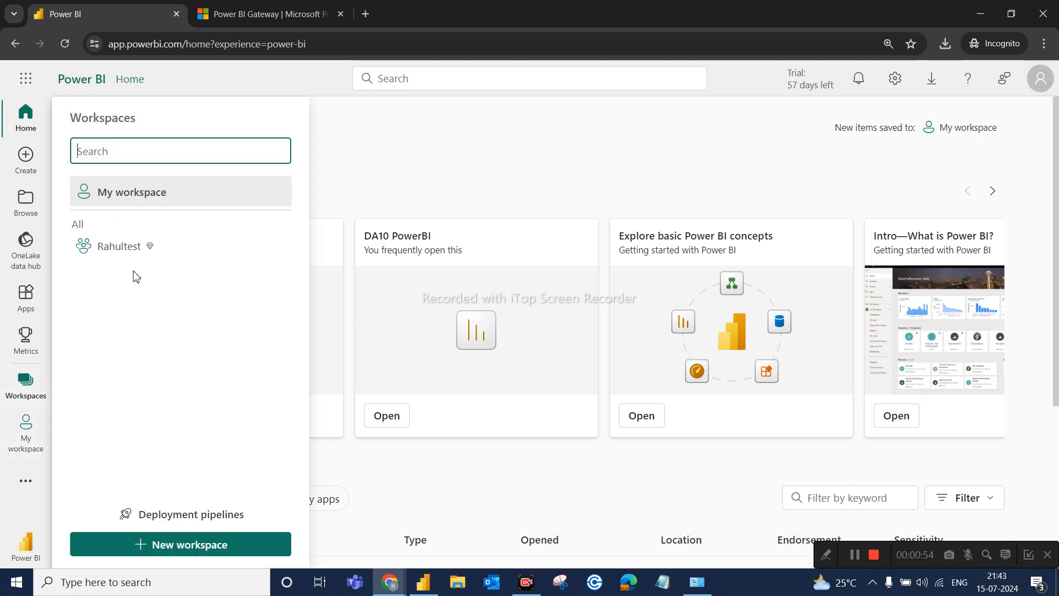
click(145, 249)
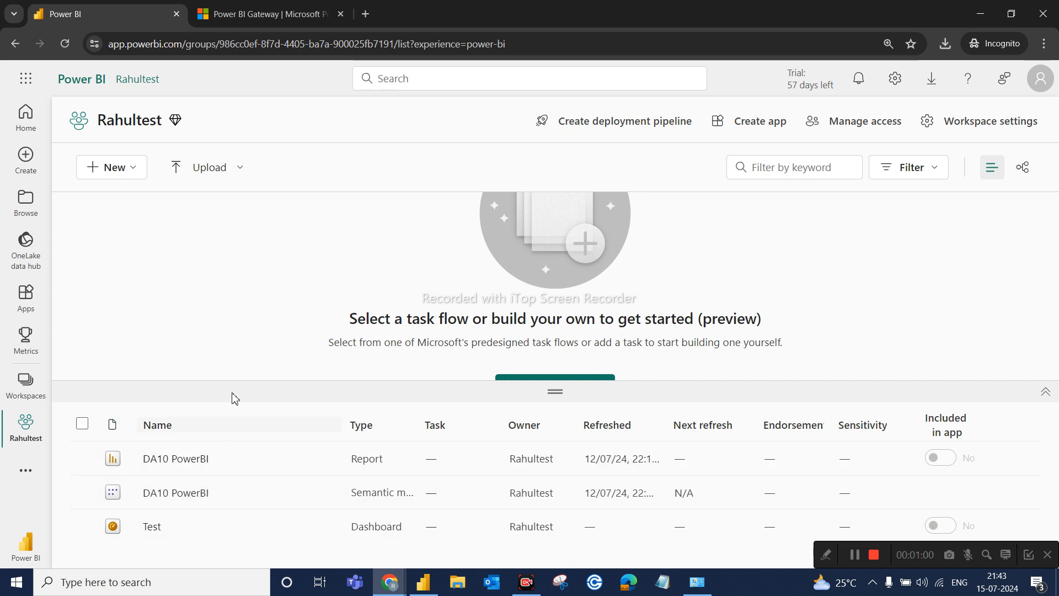
click(860, 119)
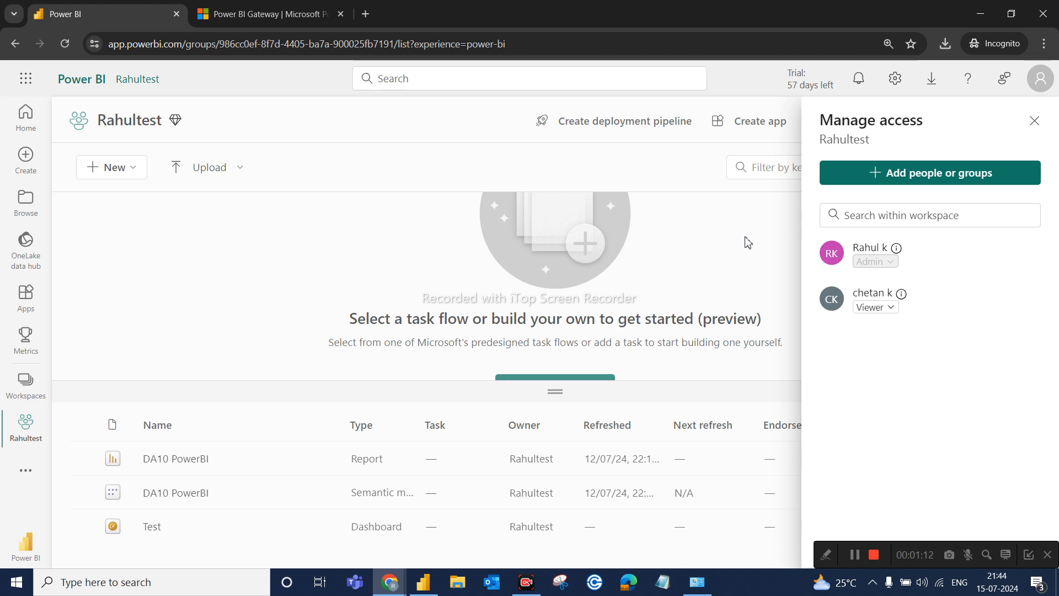
click(1036, 121)
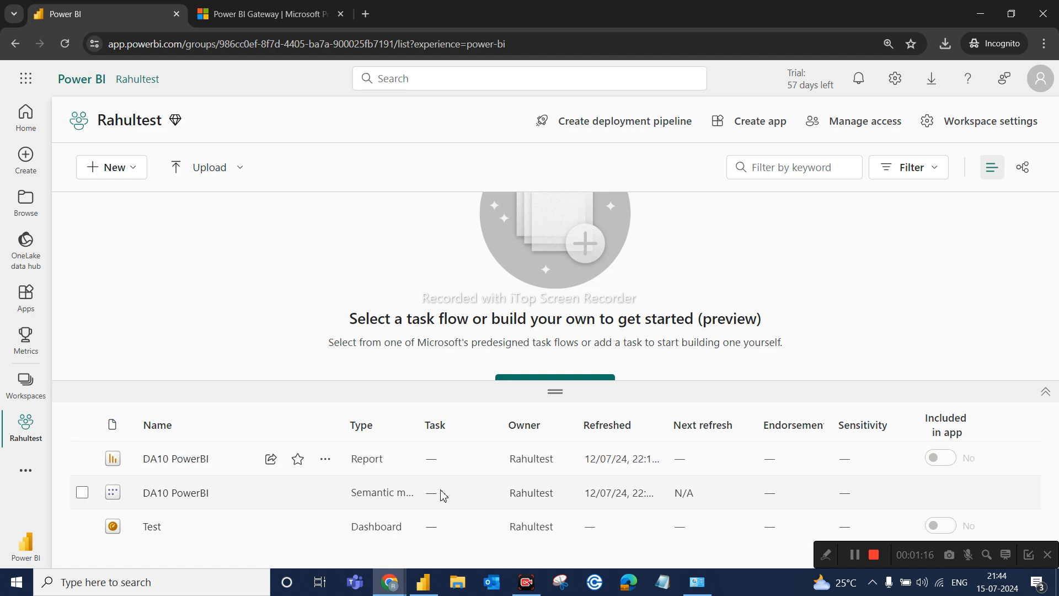
Switch to Power BI Desktop and close the account details over the report
click(423, 582)
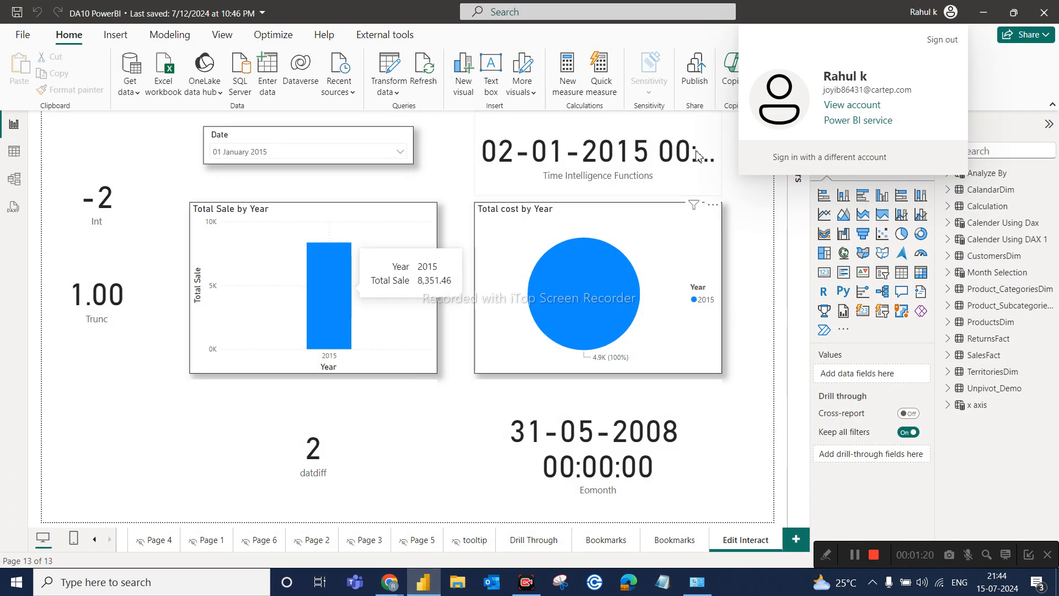
click(755, 222)
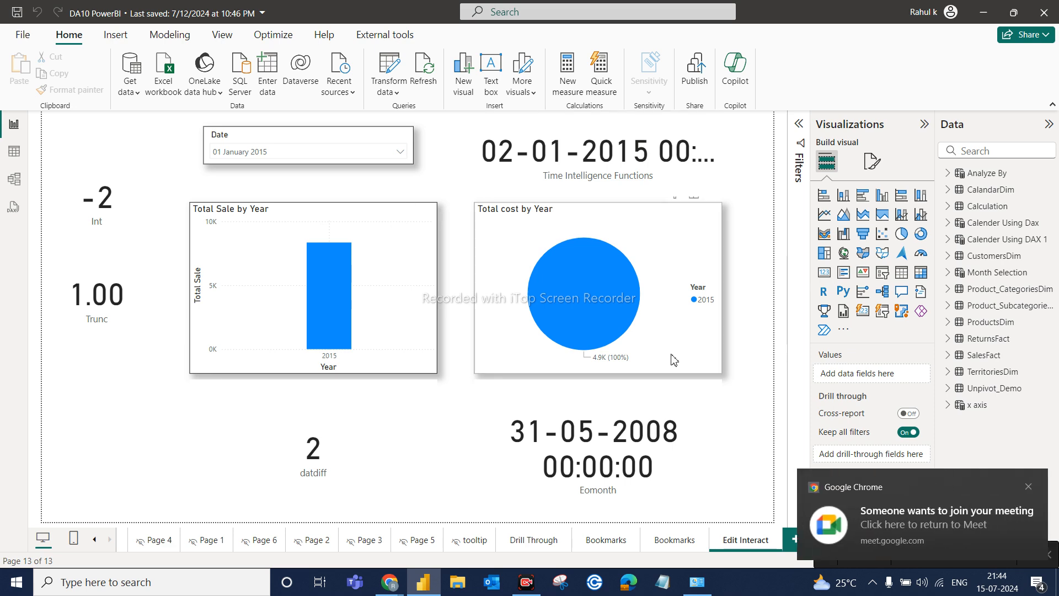
Admit the new participant waiting in Google Meet and return to the report in Power BI Desktop
click(941, 524)
click(966, 302)
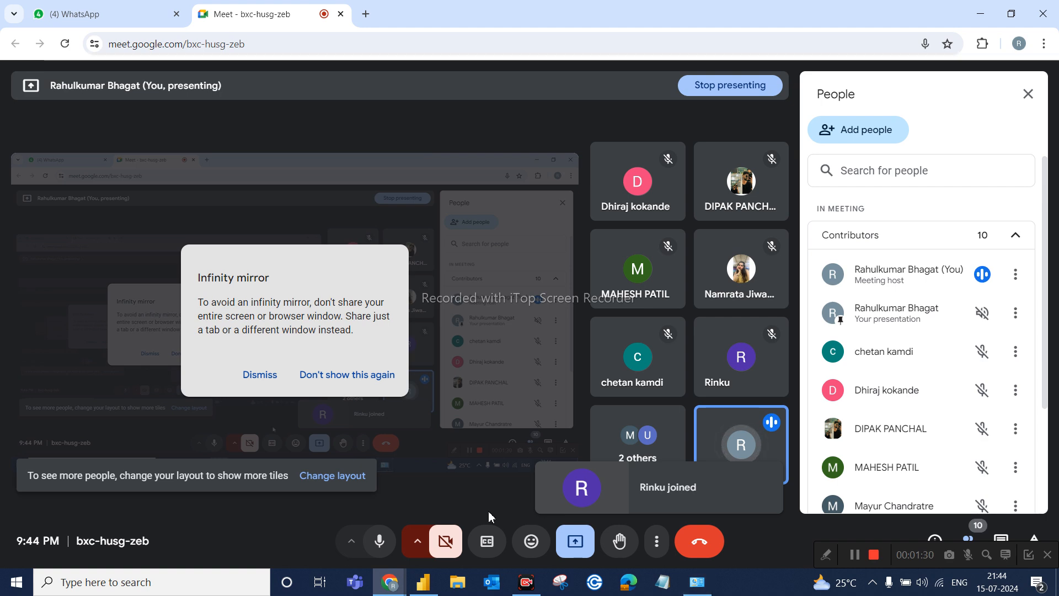
click(425, 584)
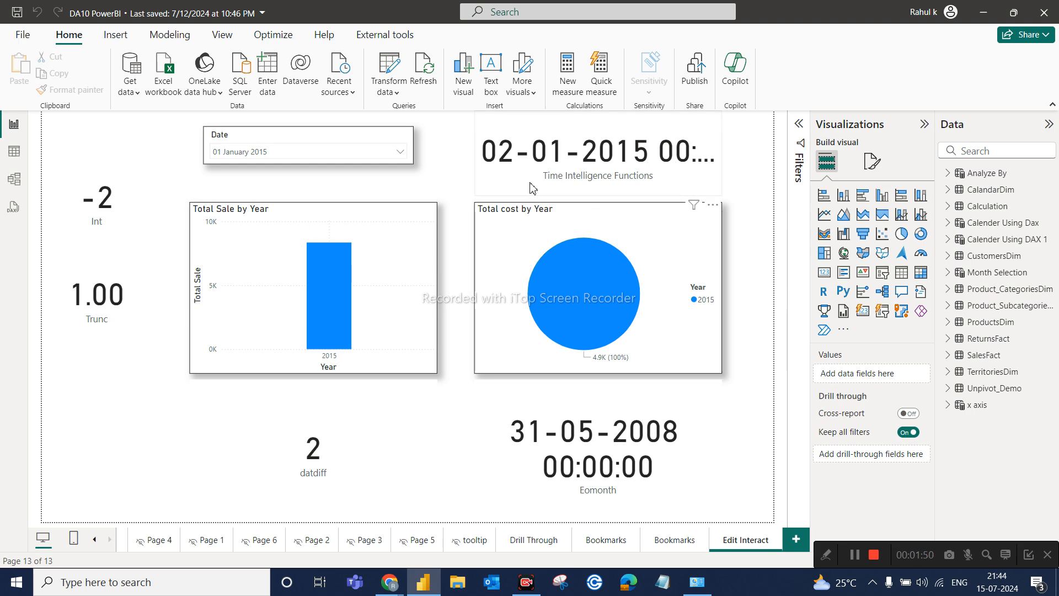
Switch to the Chrome window that shows the Rahultest workspace in the Power BI service
mouse_move(389, 582)
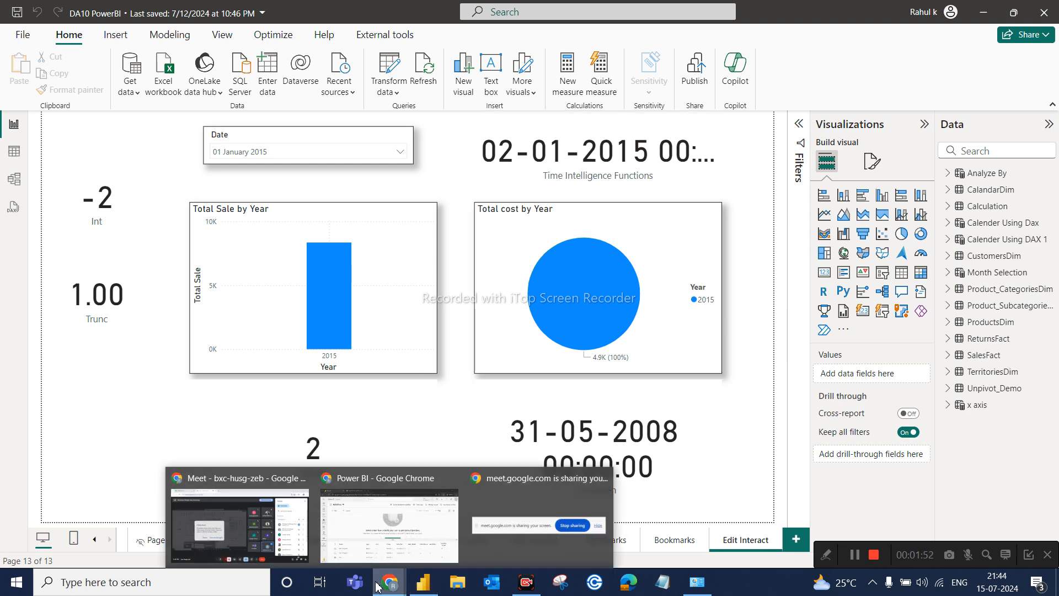
click(297, 537)
click(389, 527)
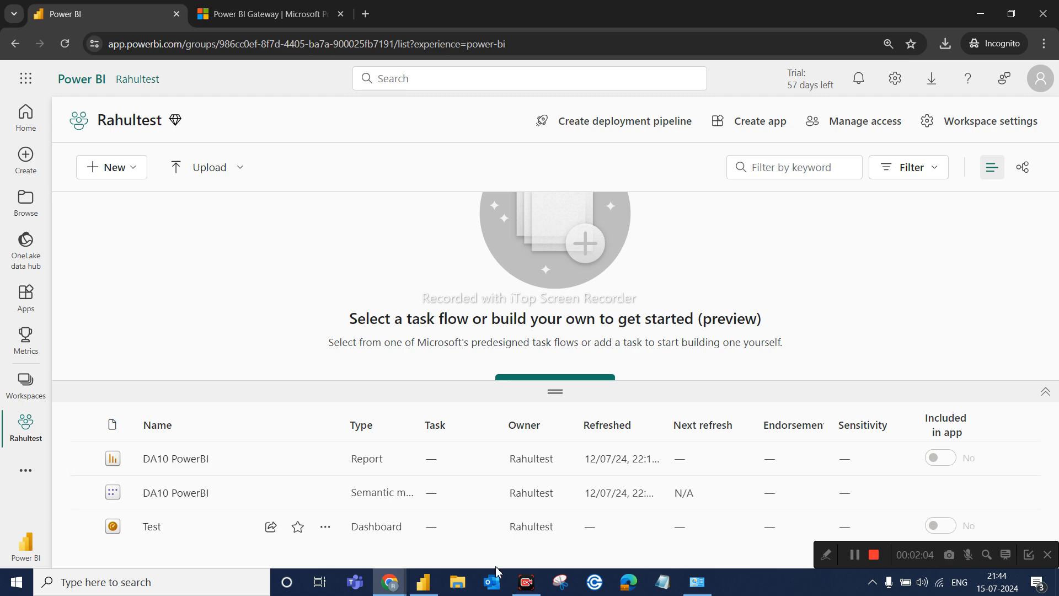
Switch to Power BI Desktop and try to refresh the data of the DA10 PowerBI report
click(429, 589)
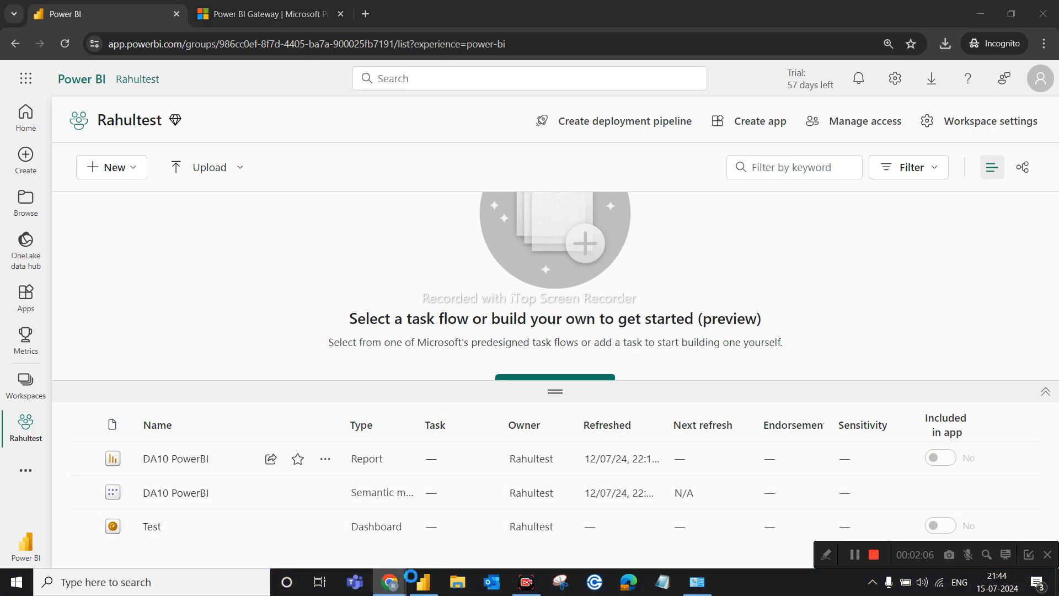
click(985, 8)
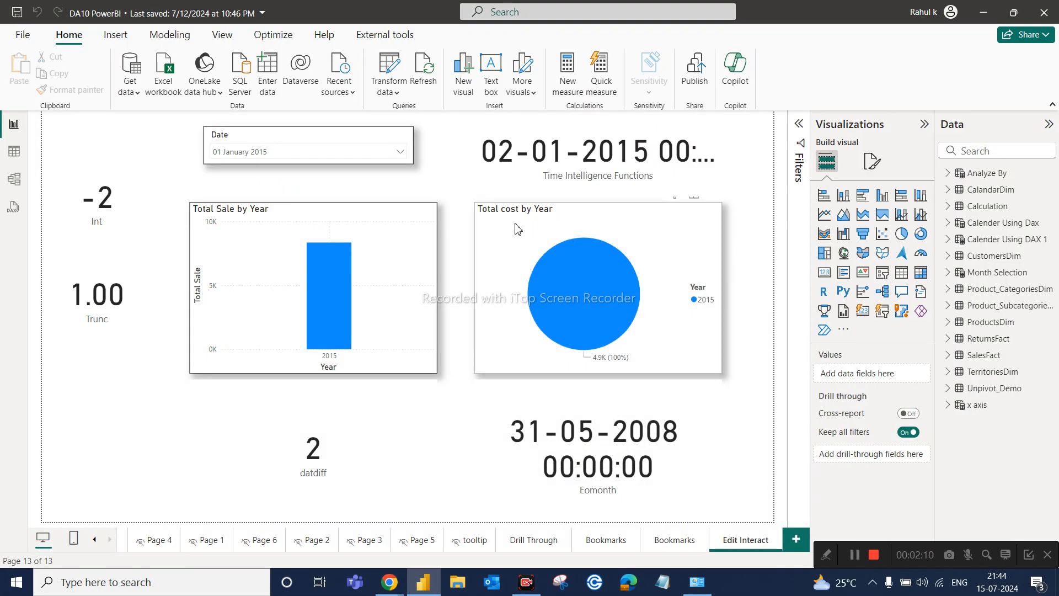
click(424, 83)
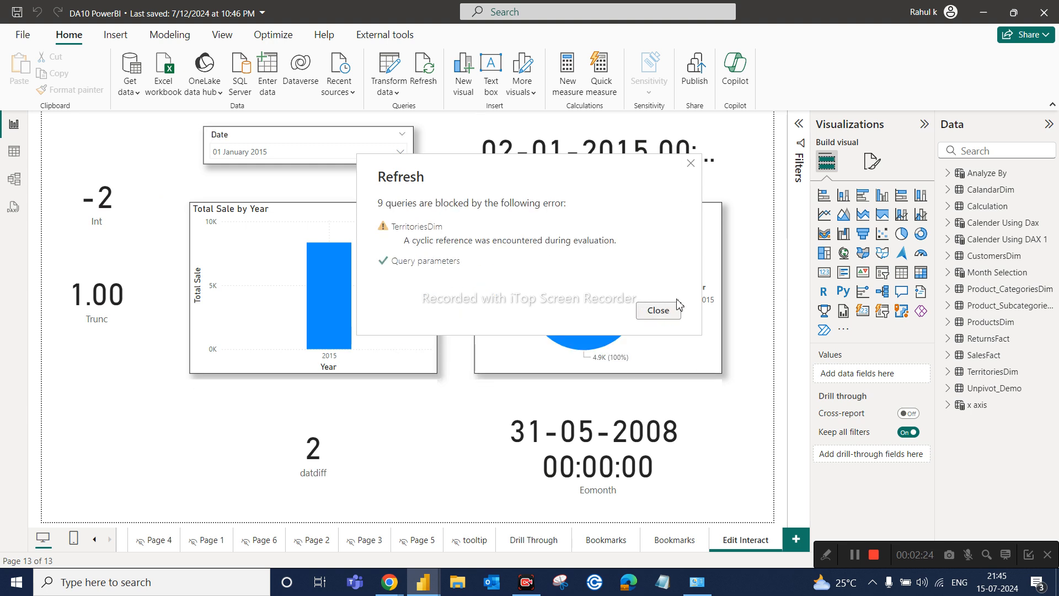
click(658, 310)
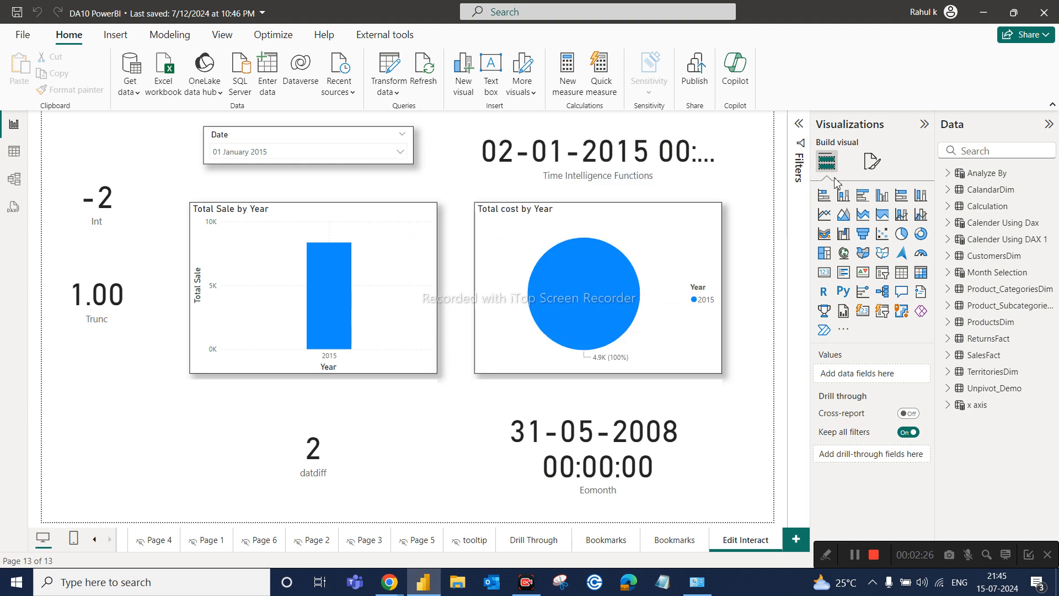
Examine the tables and their relationships in the data model diagram and return to the report view
click(20, 187)
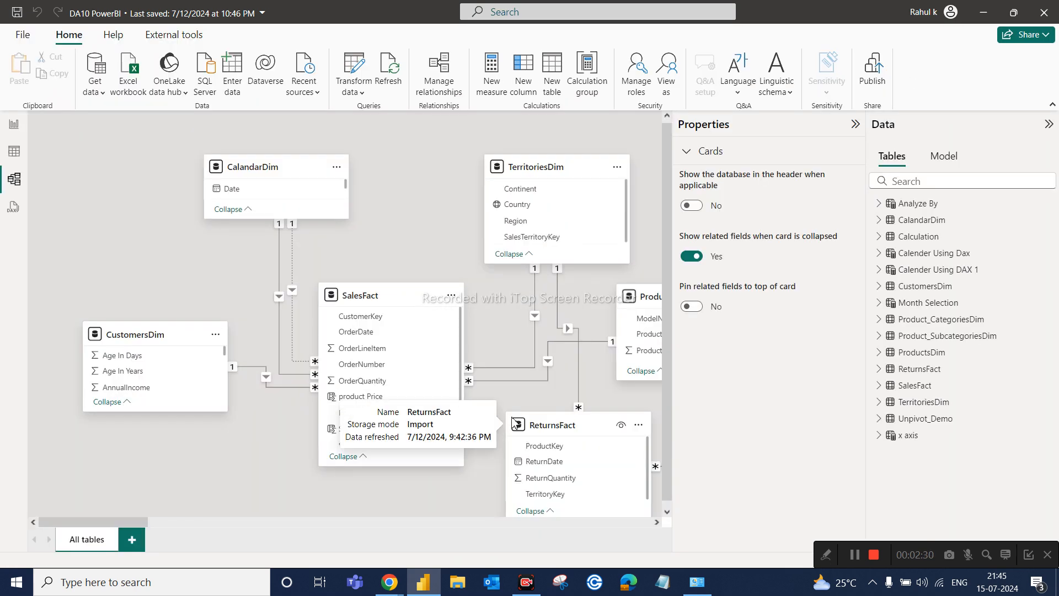
scroll(514, 423, down, 2)
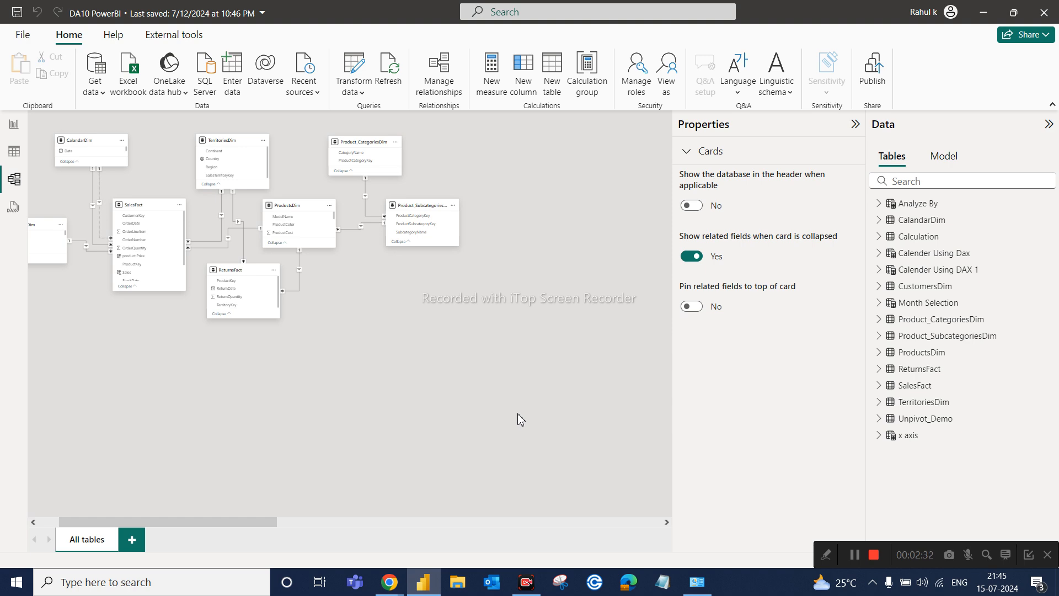
scroll(525, 406, up, 5)
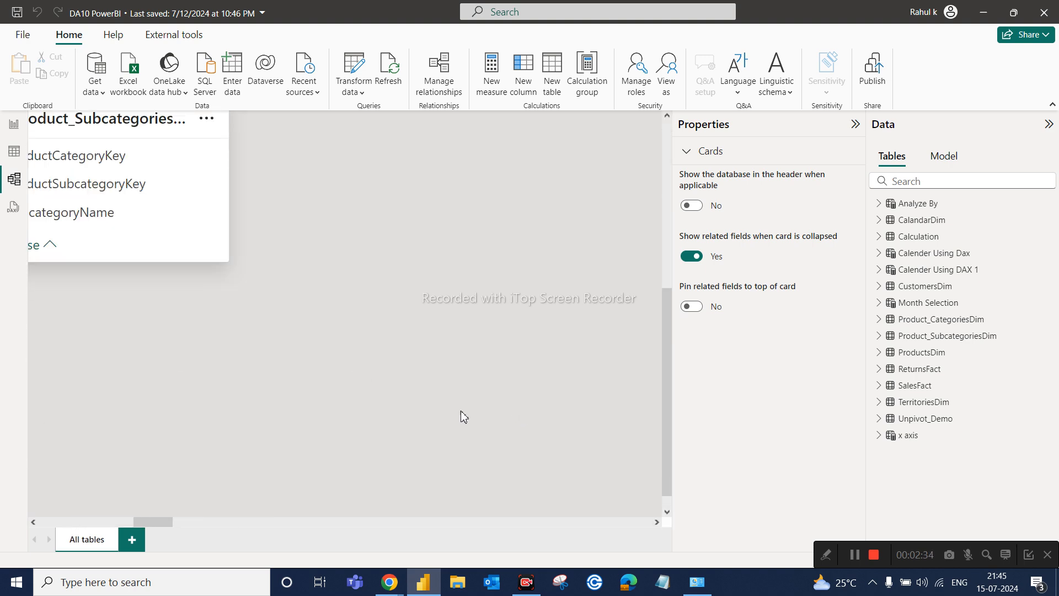
scroll(384, 421, down, 4)
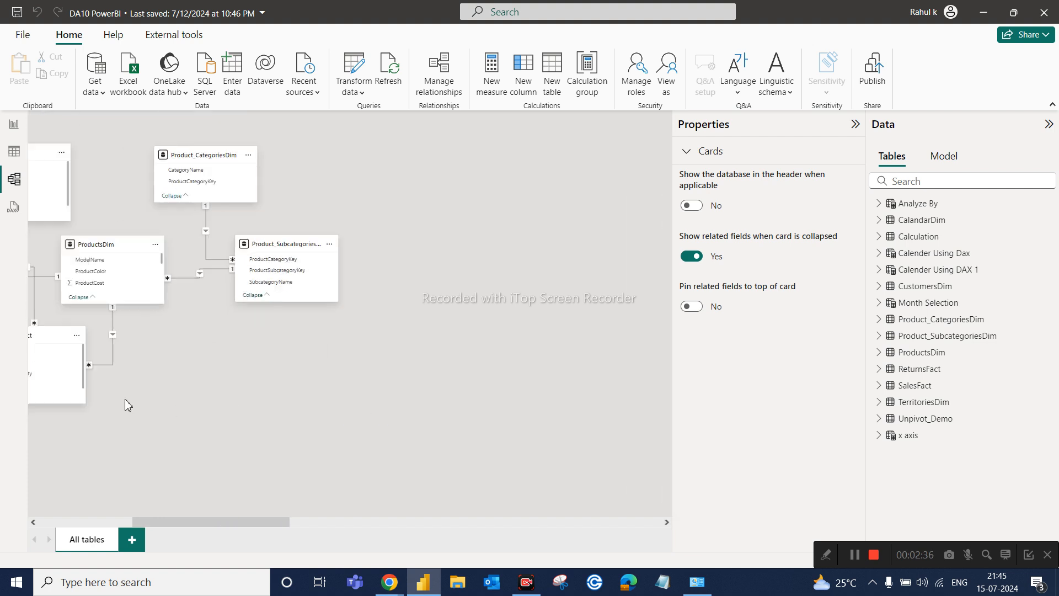
drag(33, 519, 32, 525)
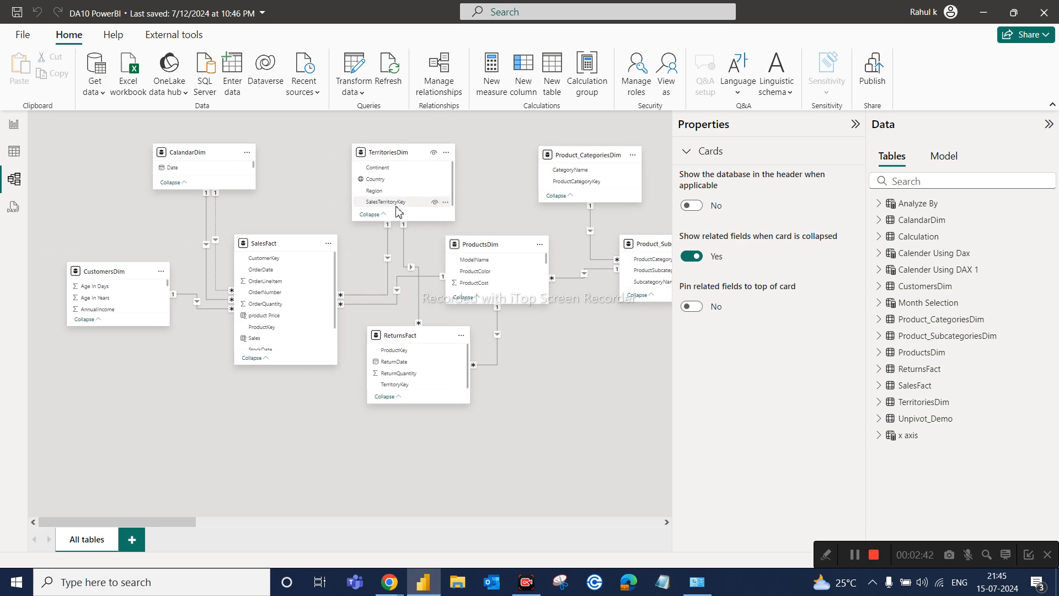
click(15, 126)
In the Rahultest workspace in Chrome, enlarge the item list and refresh the DA10 PowerBI semantic model immediately
mouse_move(390, 581)
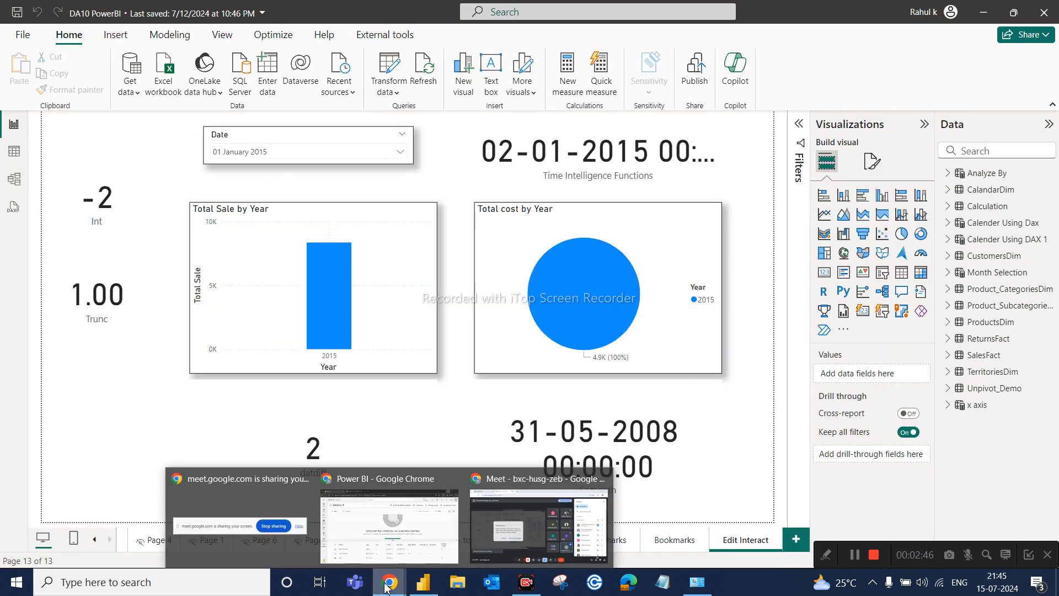
click(448, 528)
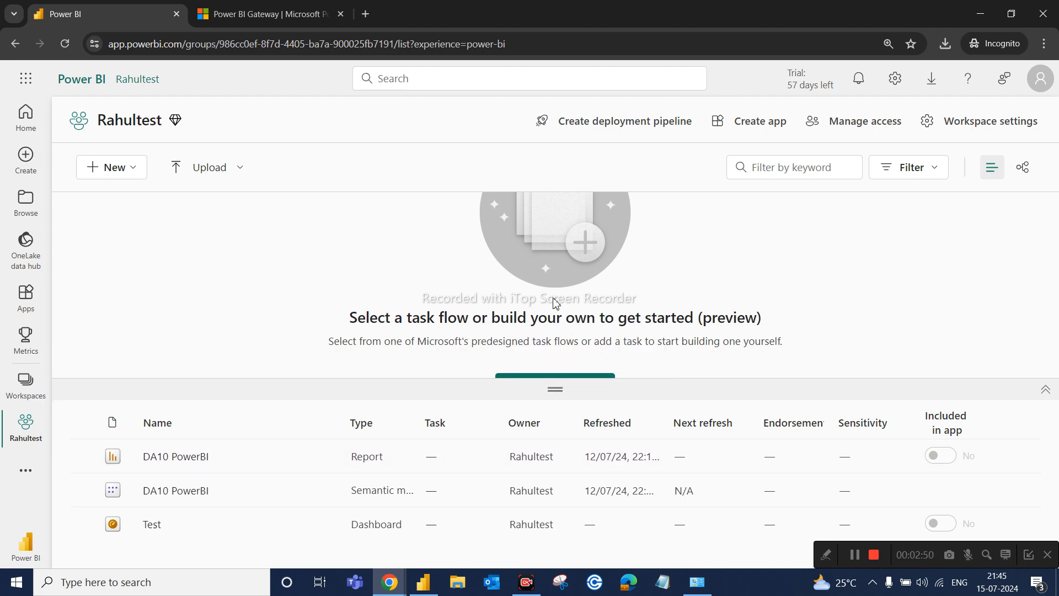
drag(555, 393, 568, 156)
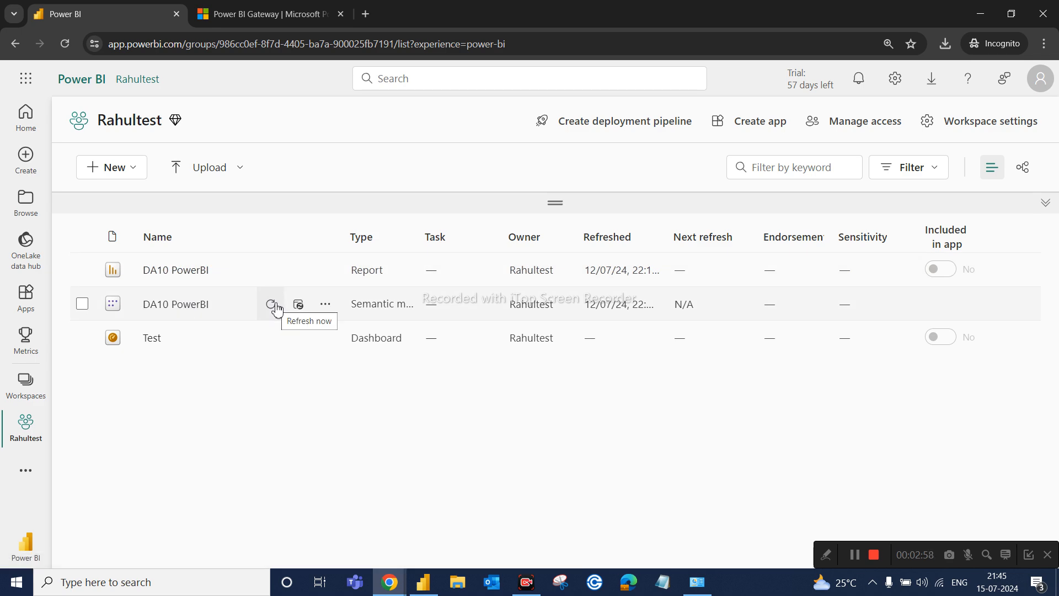
click(276, 308)
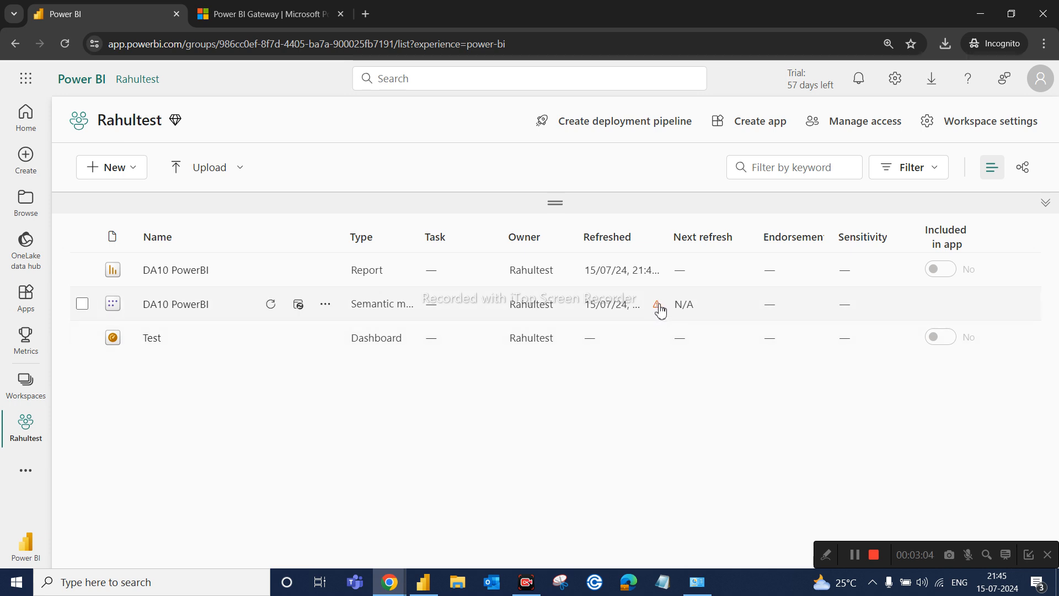
Review the refresh error details of the DA10 PowerBI semantic model and close the message
click(658, 305)
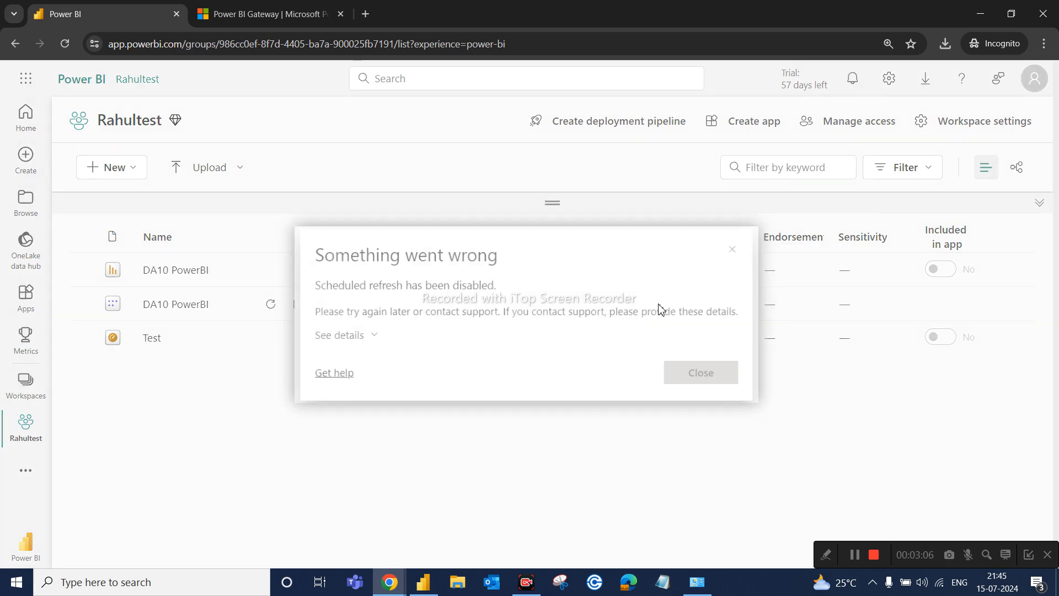
click(362, 337)
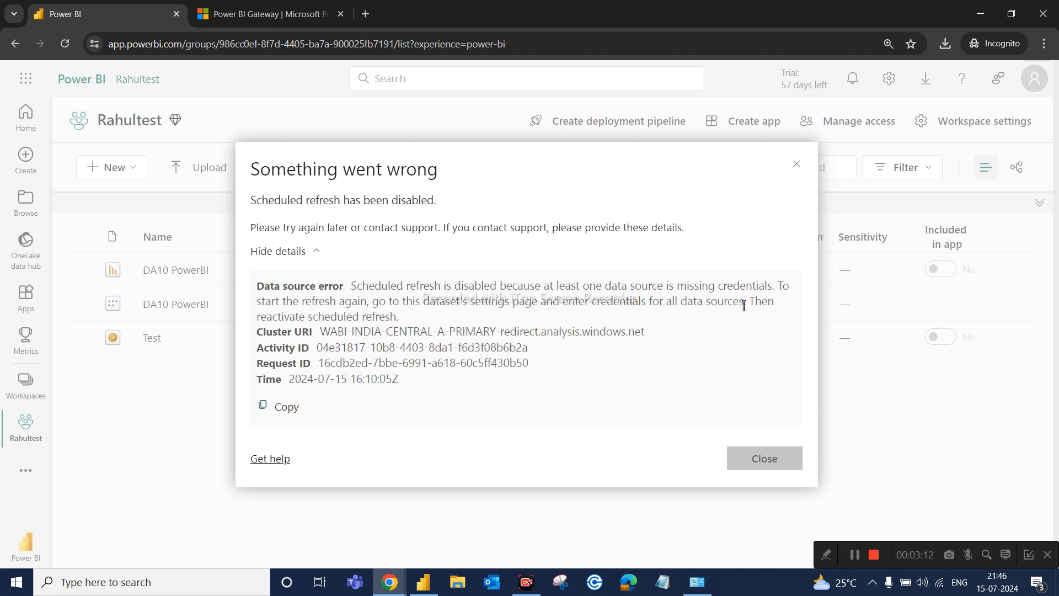
click(764, 458)
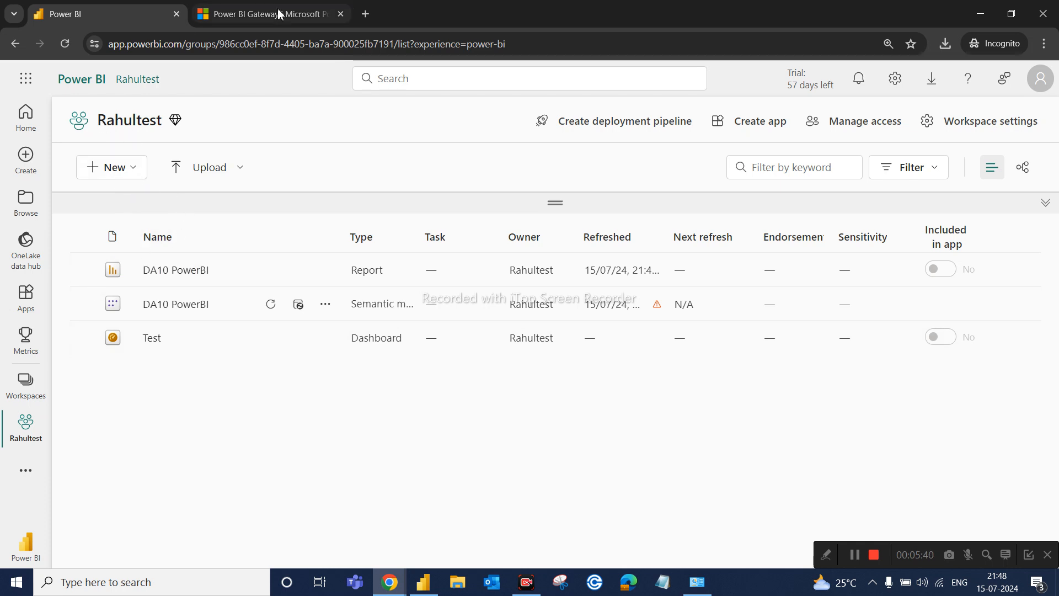
mouse_move(252, 17)
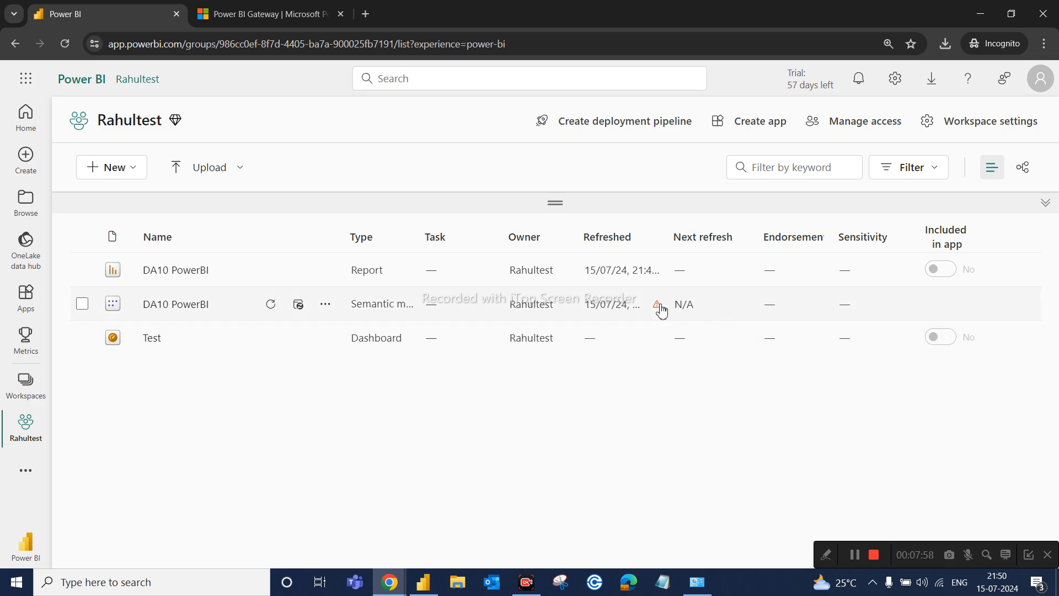
mouse_move(662, 311)
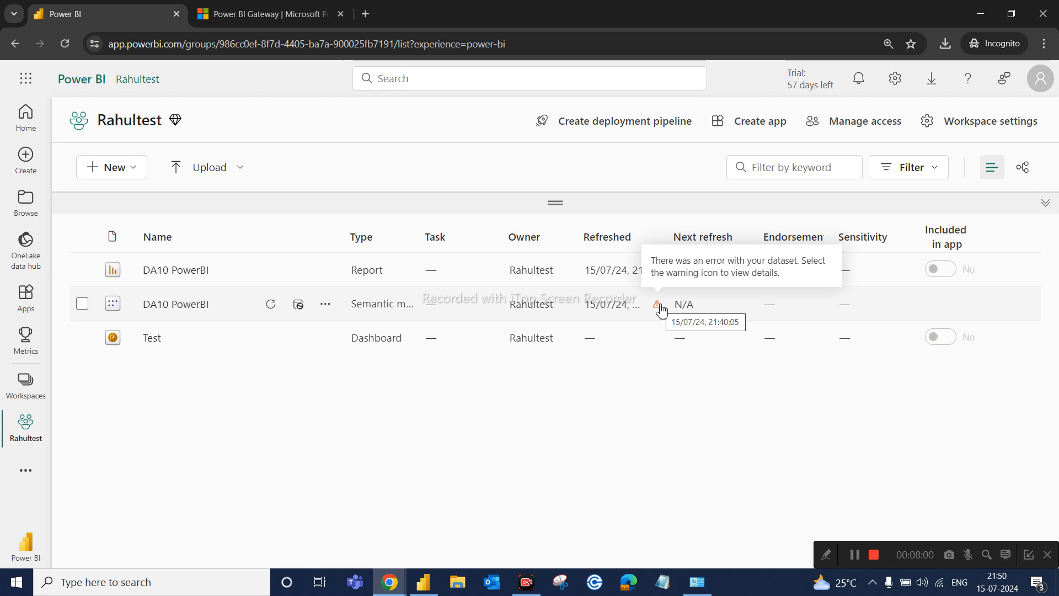
Open the Data Gateway download page from the Power BI service and close the duplicate gateway page
click(937, 82)
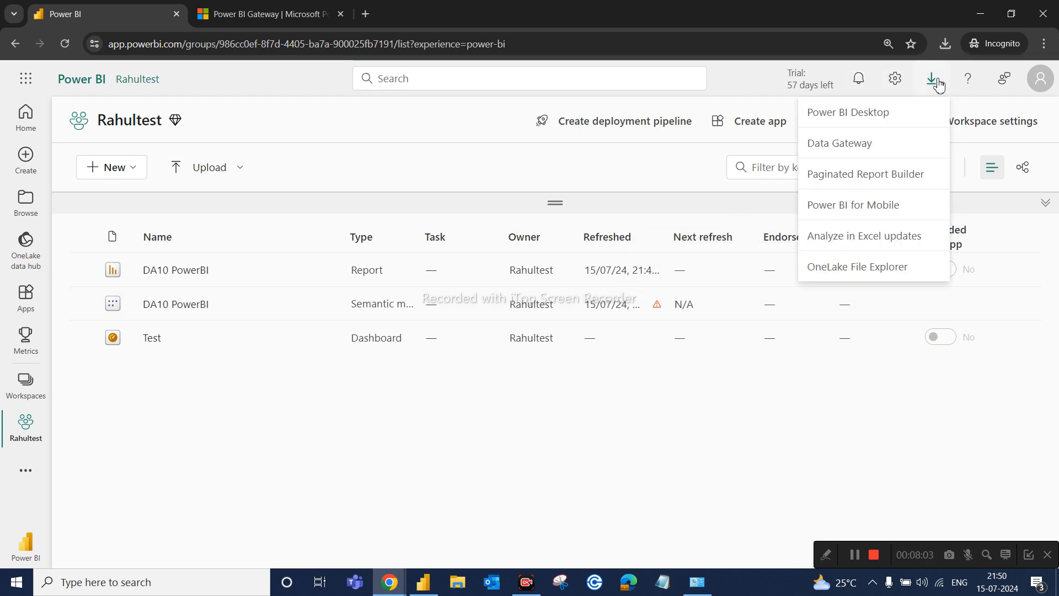
click(879, 140)
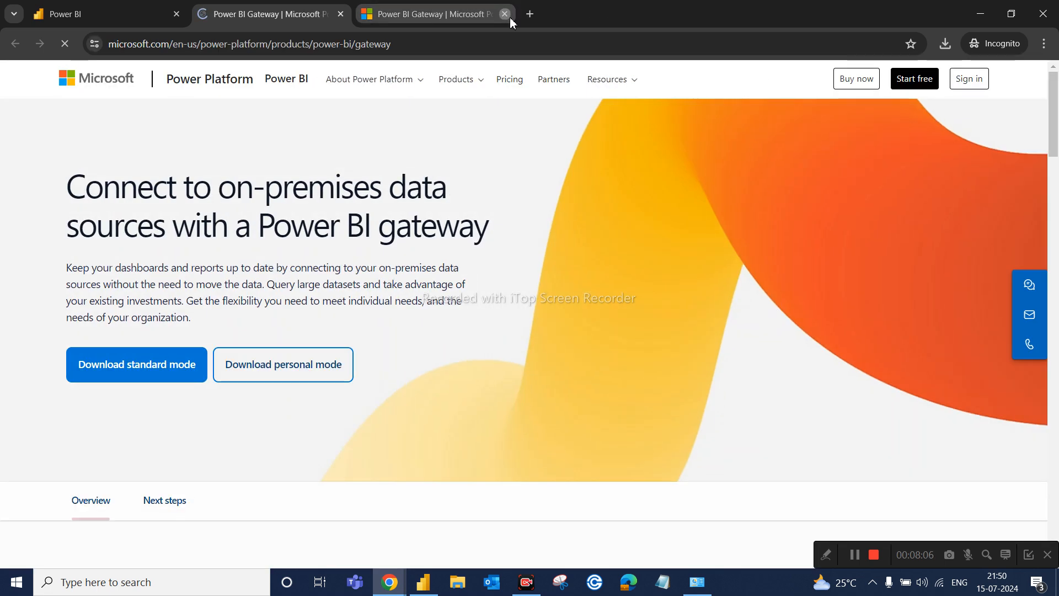
click(505, 13)
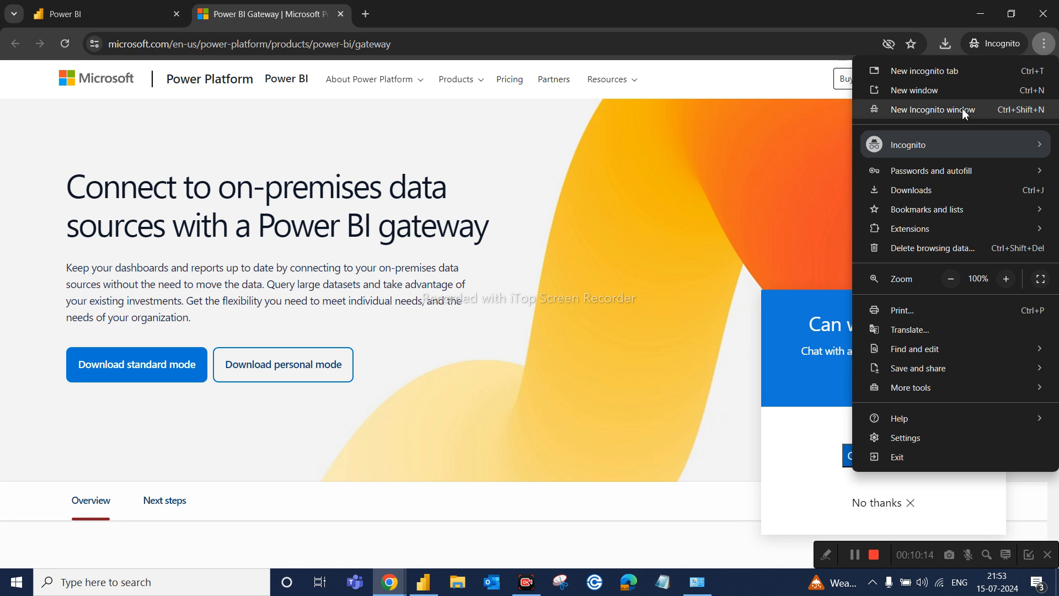
Locate the downloaded On-premises data gateway (personal mode).exe through the browser's download history and show it in the Downloads folder
click(922, 203)
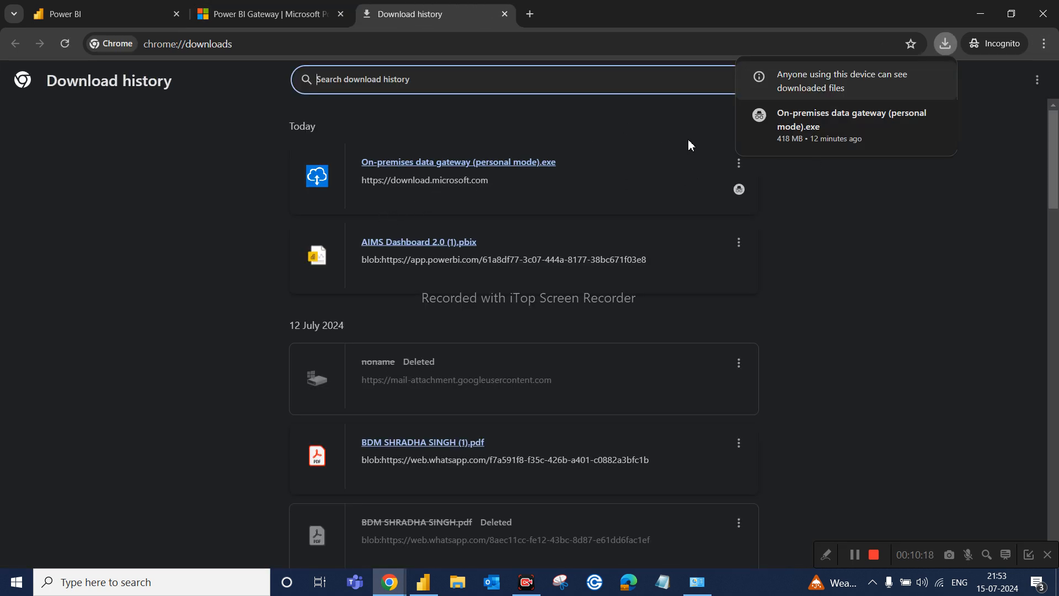
mouse_move(927, 112)
click(909, 117)
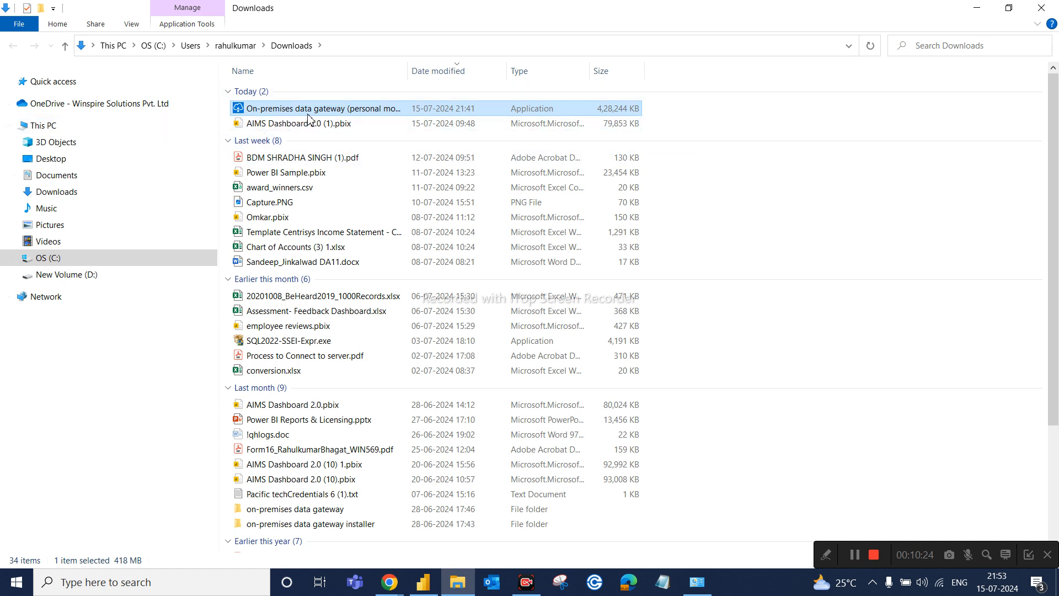
Run the On-premises data gateway (personal mode) installer, accept the terms of use and install it to the default location
right_click(371, 112)
click(401, 142)
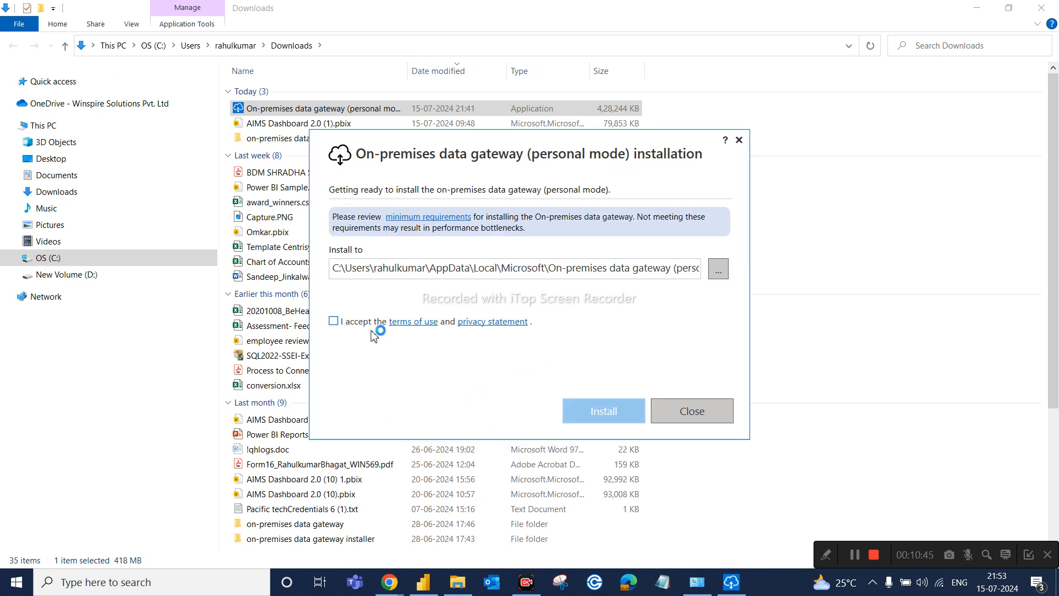
click(336, 326)
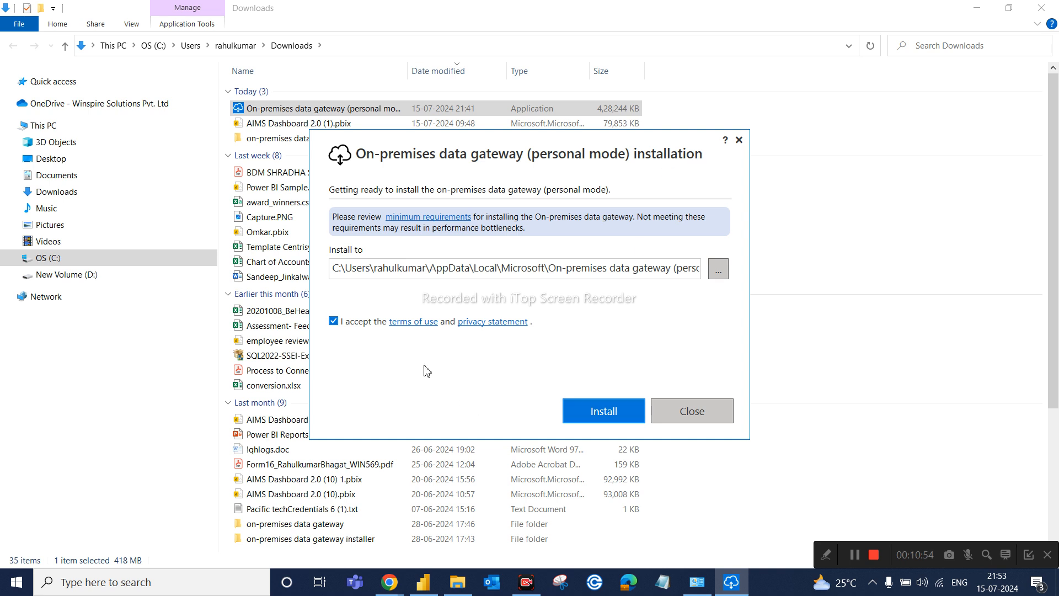
click(607, 415)
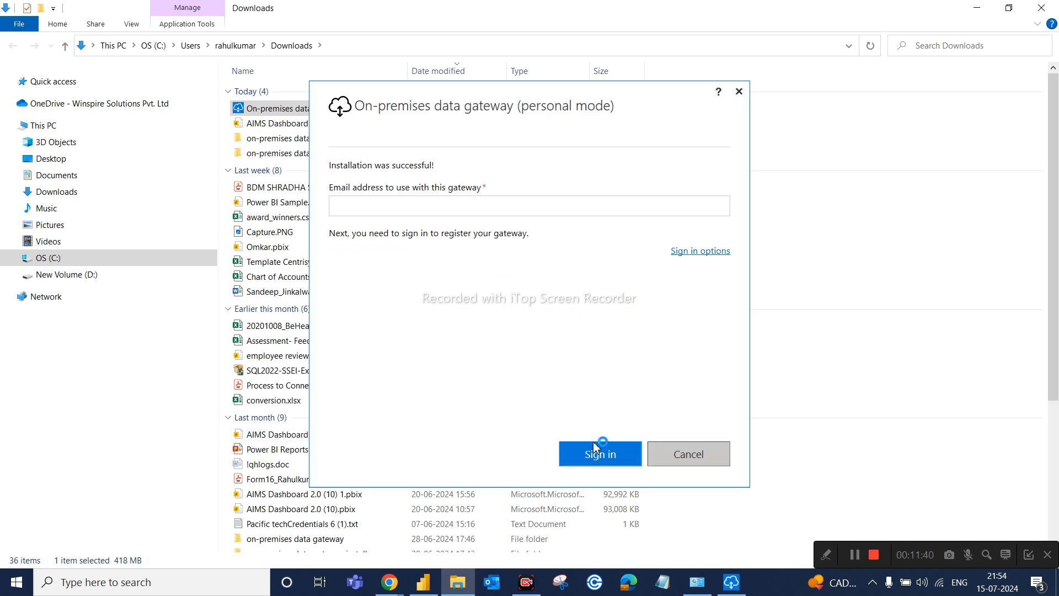
Enter the e-mail address to use with the gateway and start signing in with another account using the same address
click(390, 201)
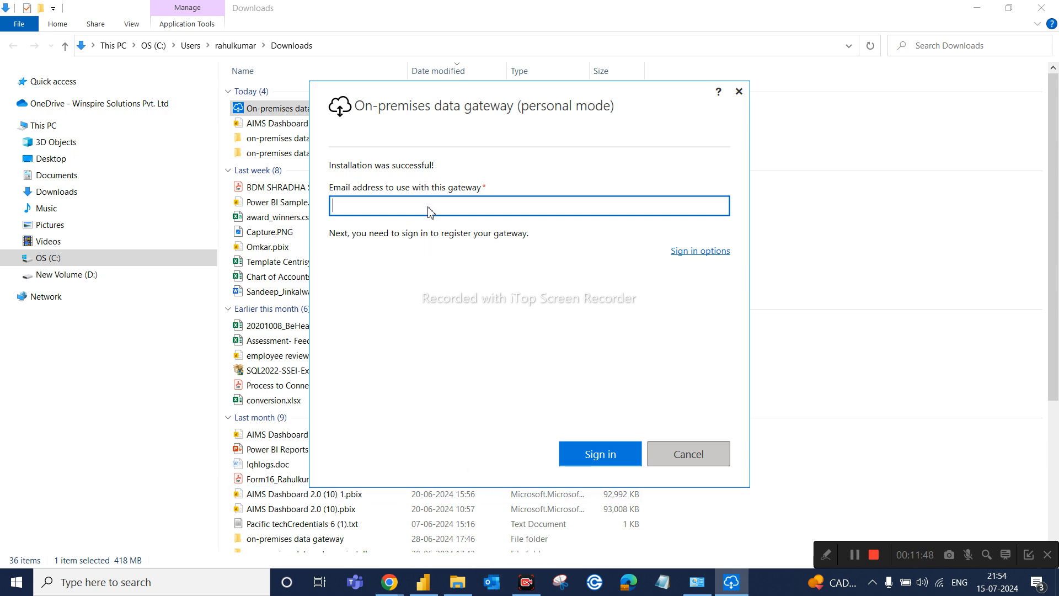
key(ctrl+v)
click(600, 453)
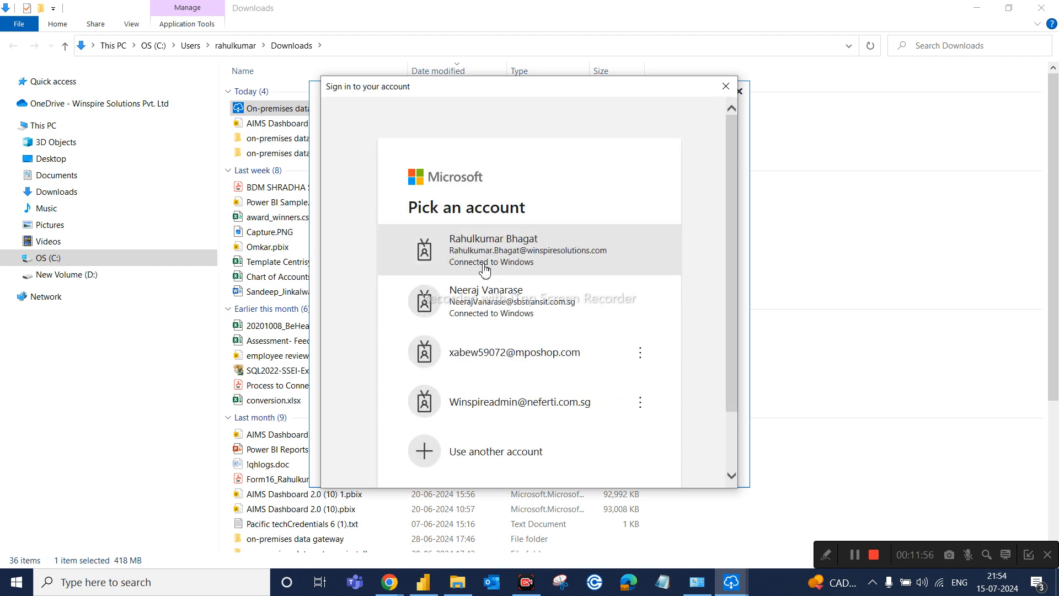
scroll(488, 423, down, 2)
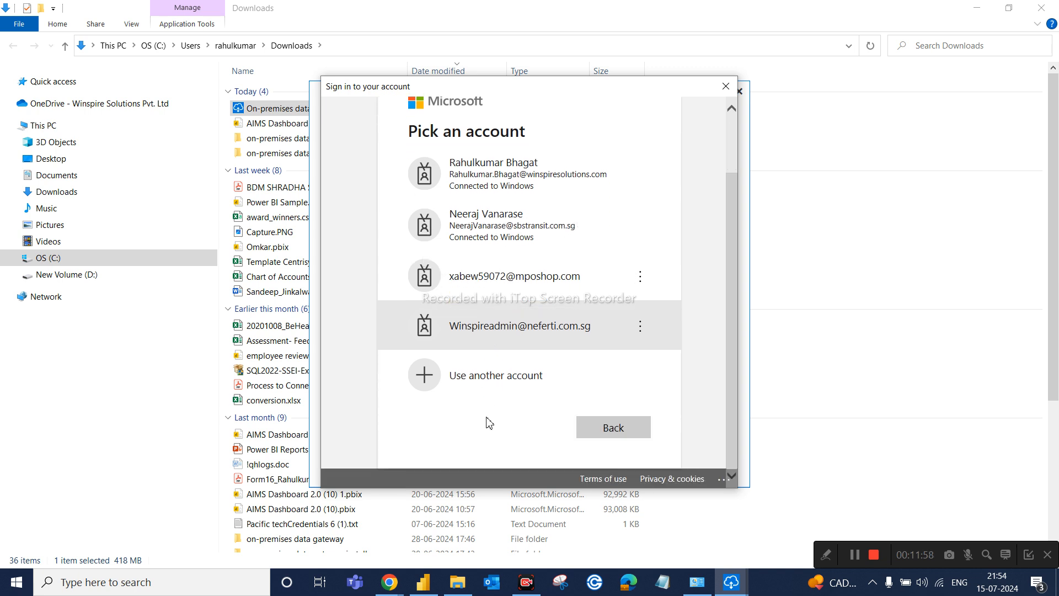
click(495, 393)
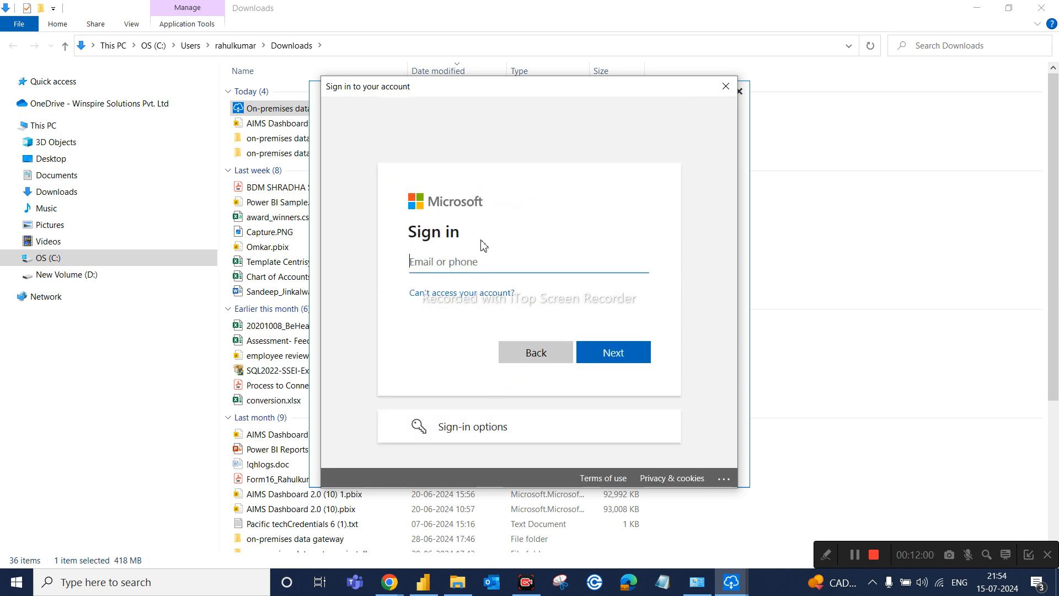
key(ctrl+v)
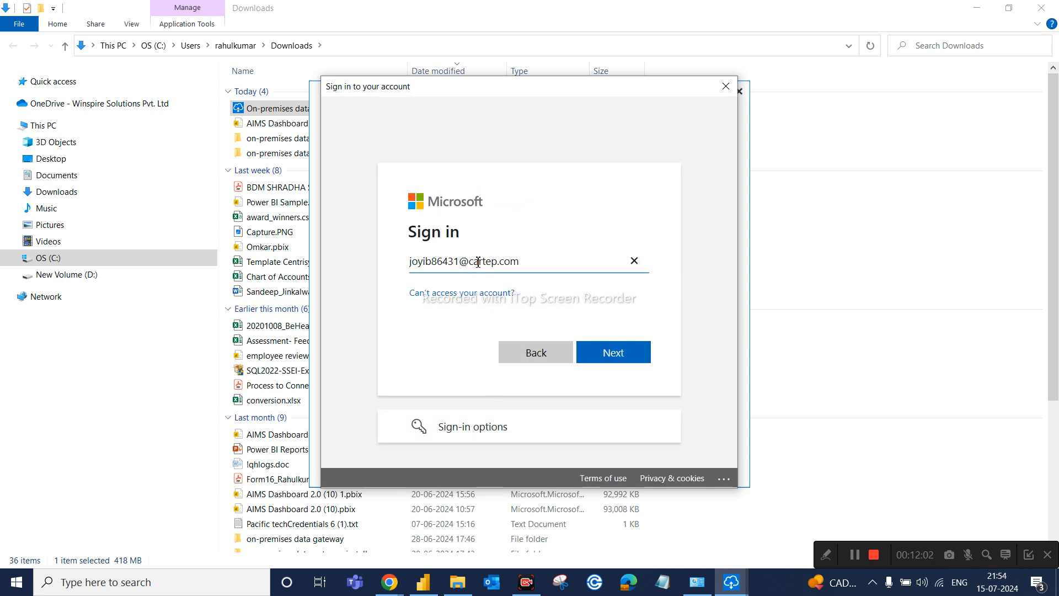
click(620, 354)
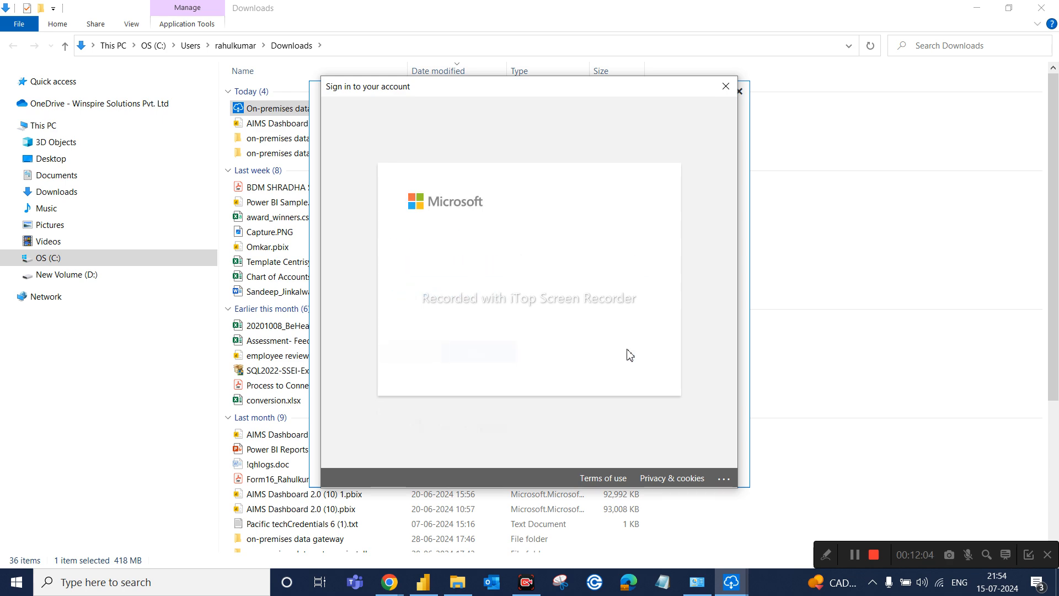
Enter the account password, sign in to register the personal gateway and close the gateway window
text(•)
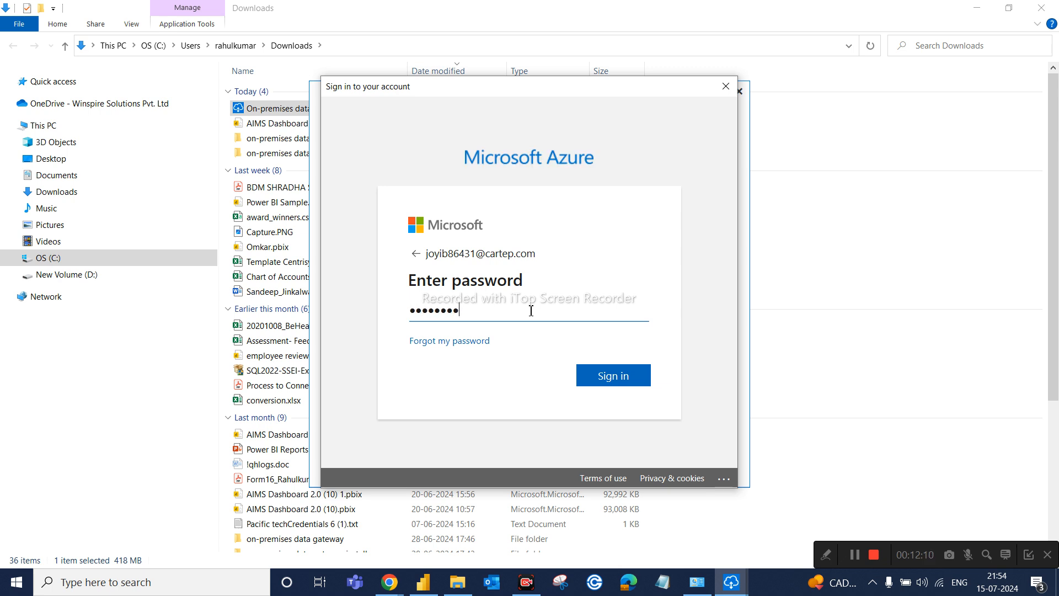
text(••••••••)
click(622, 381)
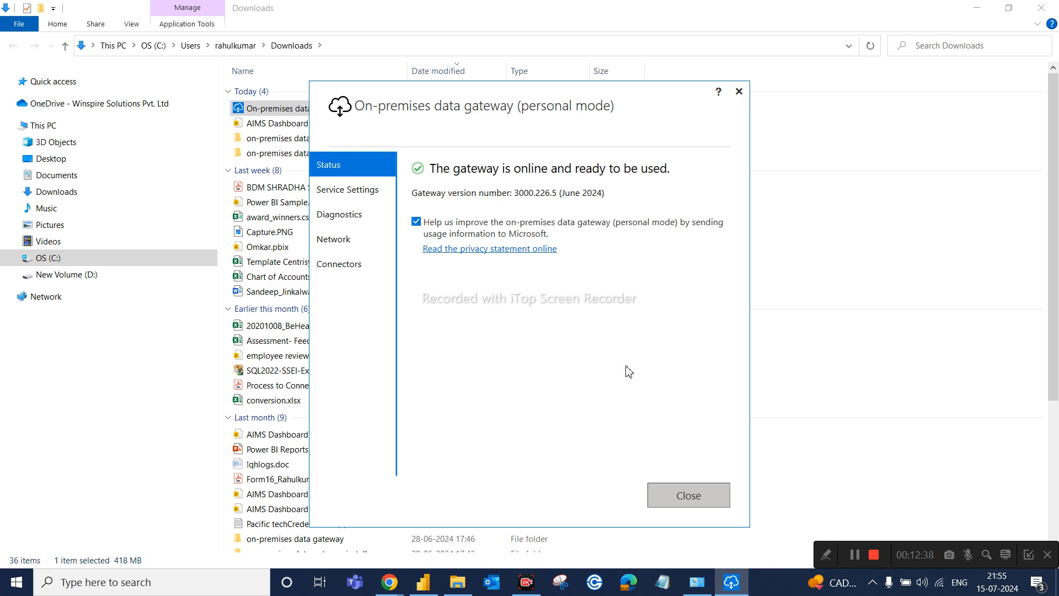
click(704, 492)
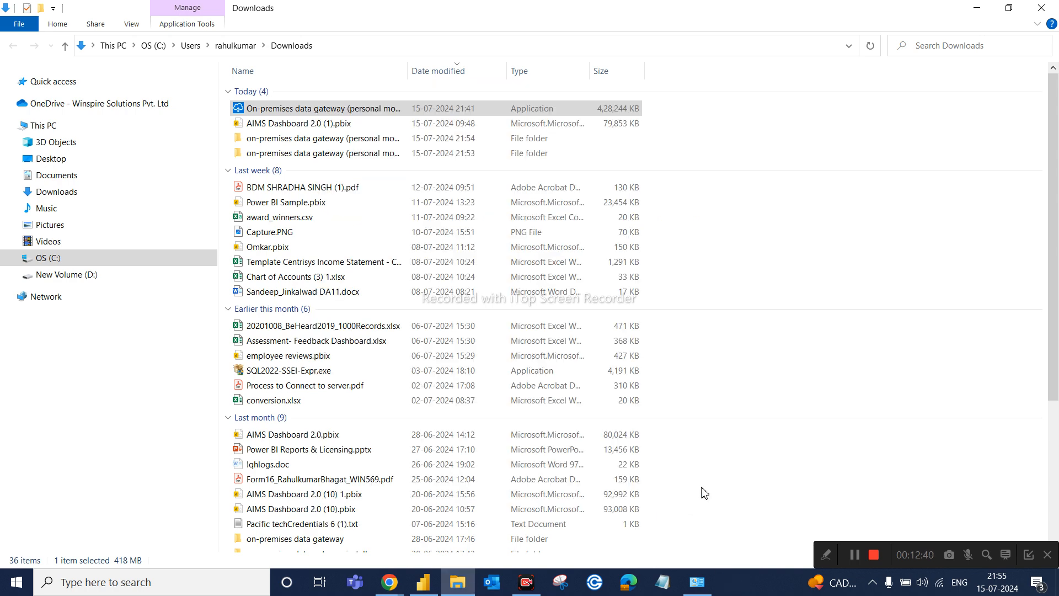
Switch back to the Rahultest workspace of the Power BI service in Chrome and reload the page
click(389, 582)
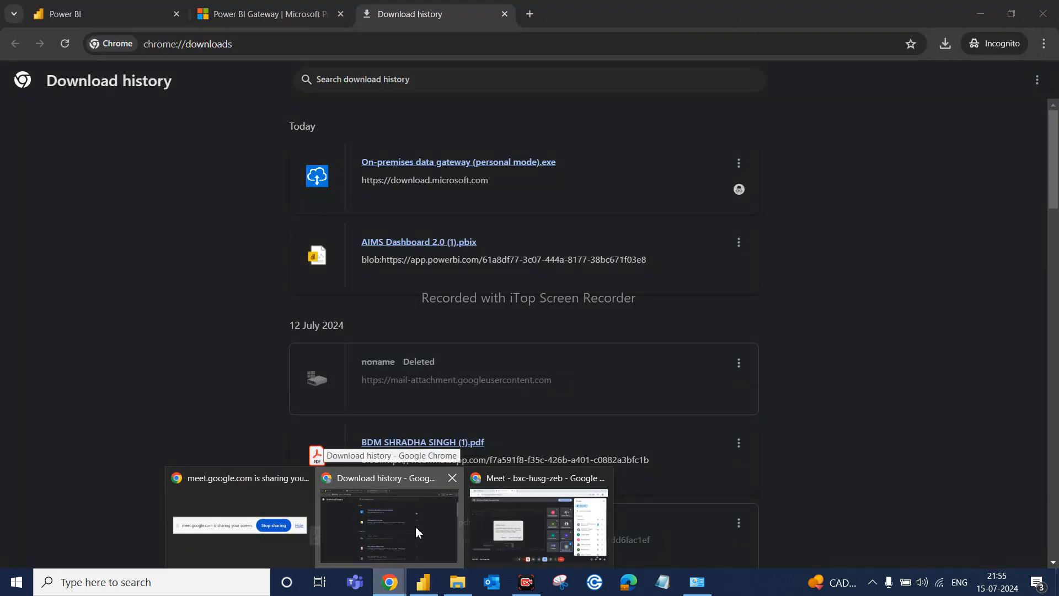
click(414, 532)
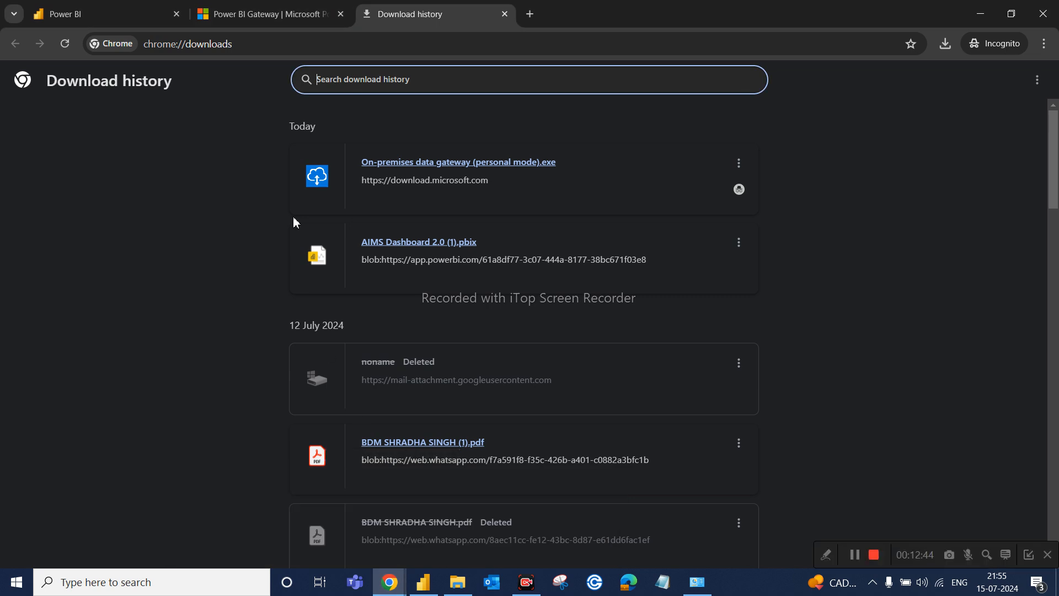
click(119, 7)
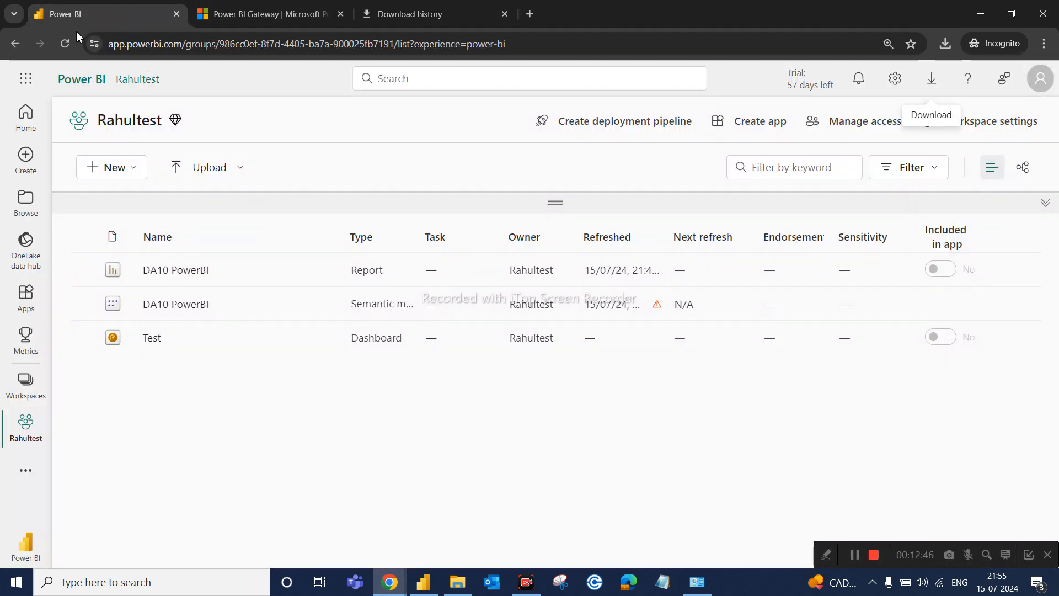
click(65, 45)
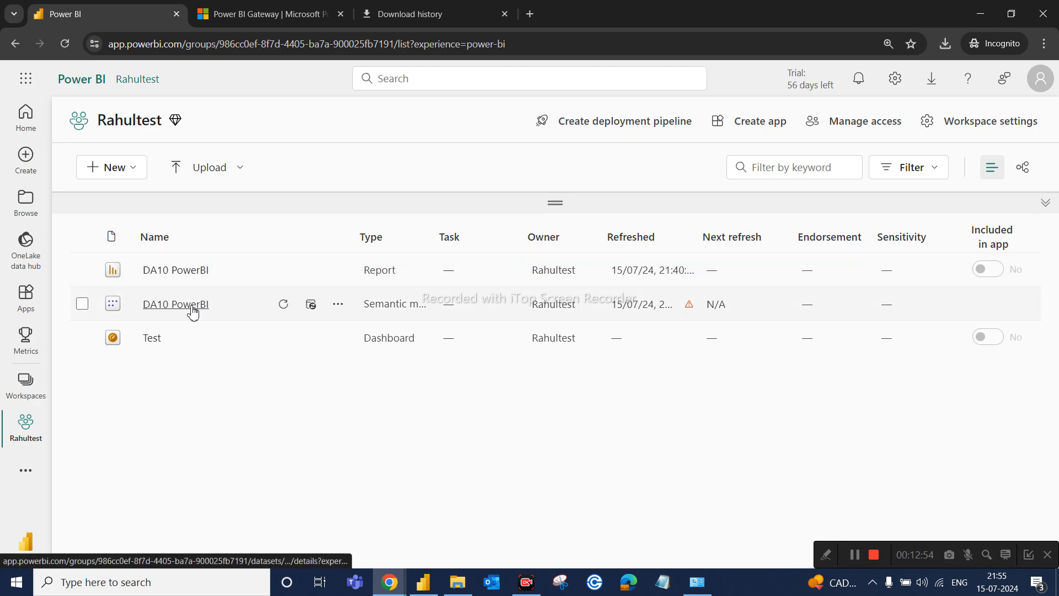
Open the settings of the DA10 PowerBI semantic model and check its data source credentials
click(338, 305)
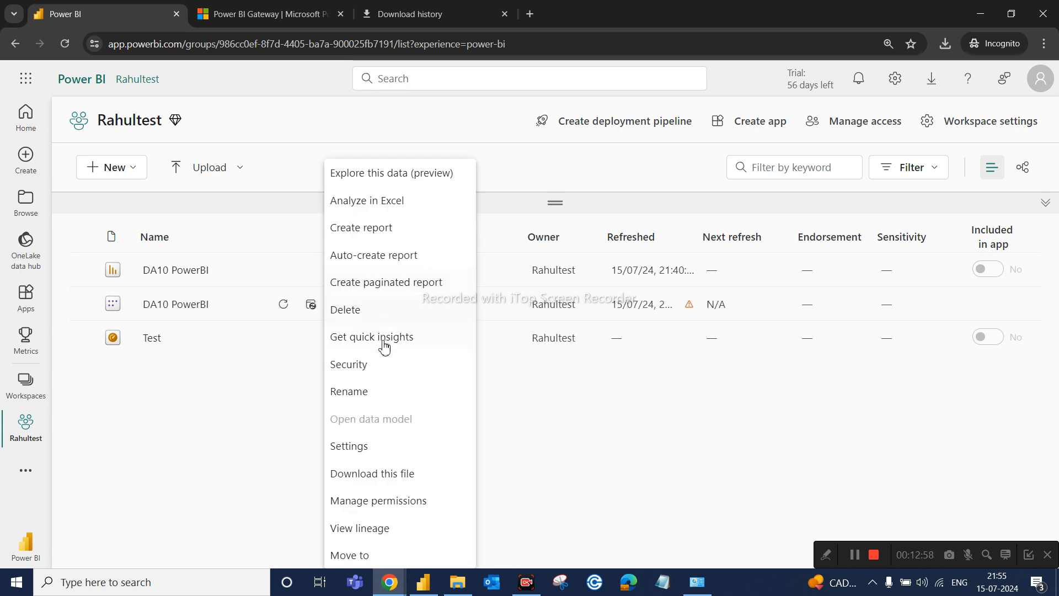
click(350, 446)
scroll(403, 423, down, 3)
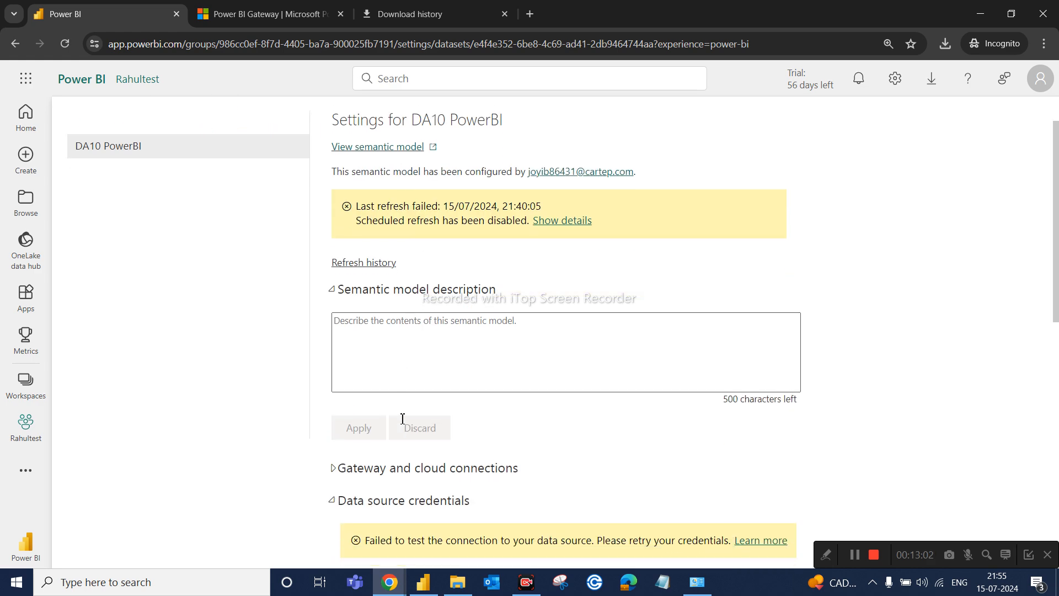
scroll(402, 422, down, 2)
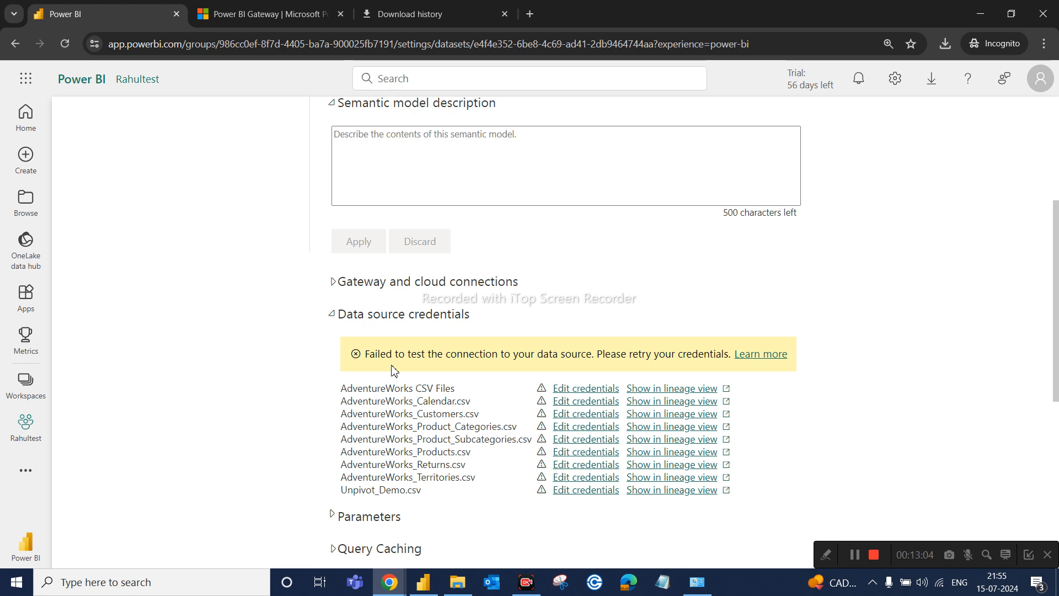
Examine the semantic model's refresh history with the details of the on-demand refresh and close it
scroll(390, 310, up, 3)
scroll(390, 310, up, 2)
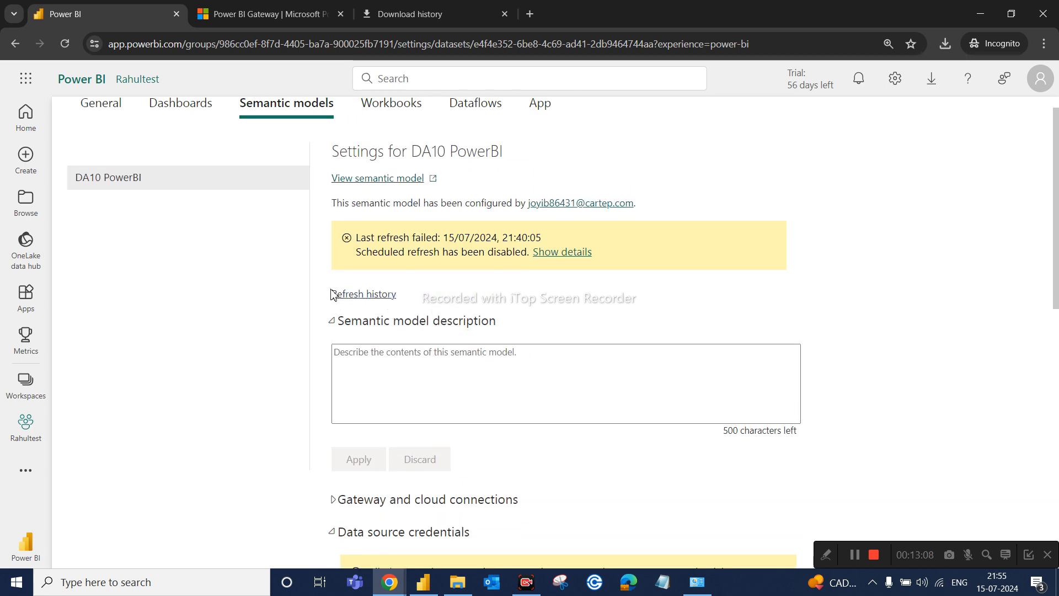
click(369, 296)
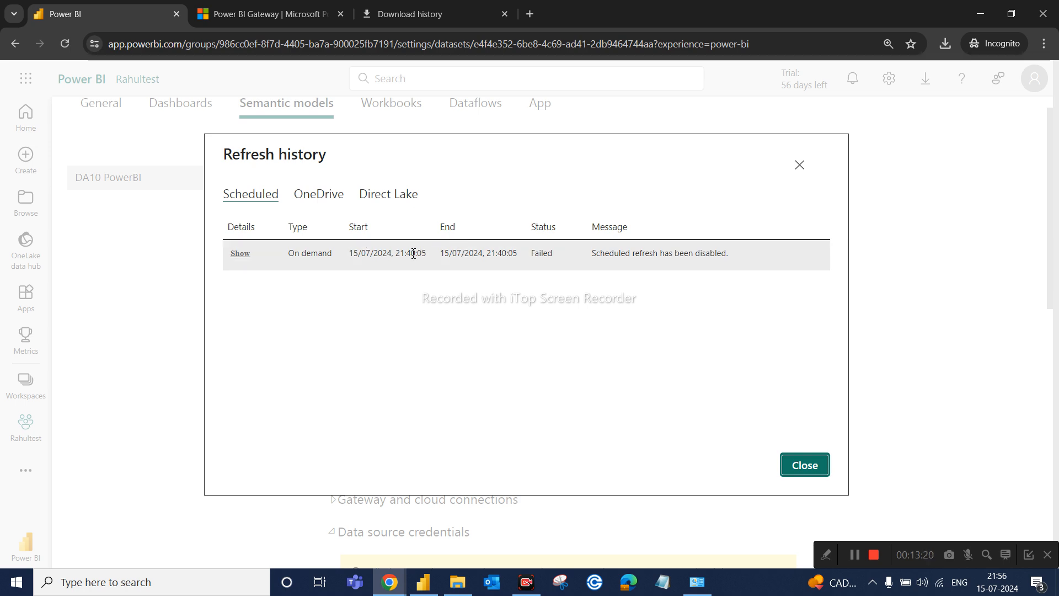
click(241, 258)
click(242, 259)
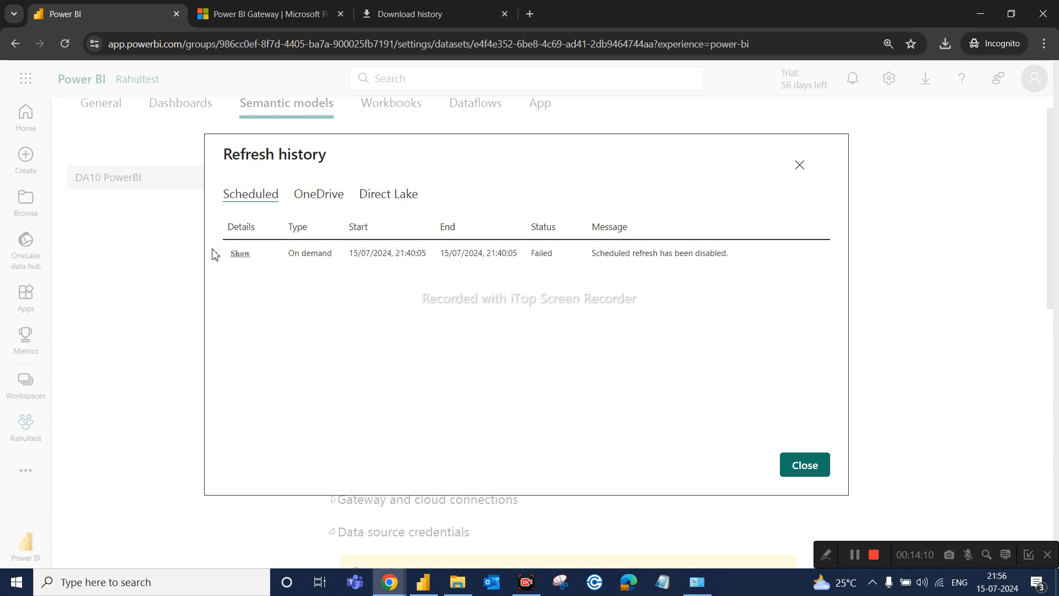
click(818, 471)
Expand the Gateway and cloud connections section in the semantic model's settings
scroll(472, 375, down, 2)
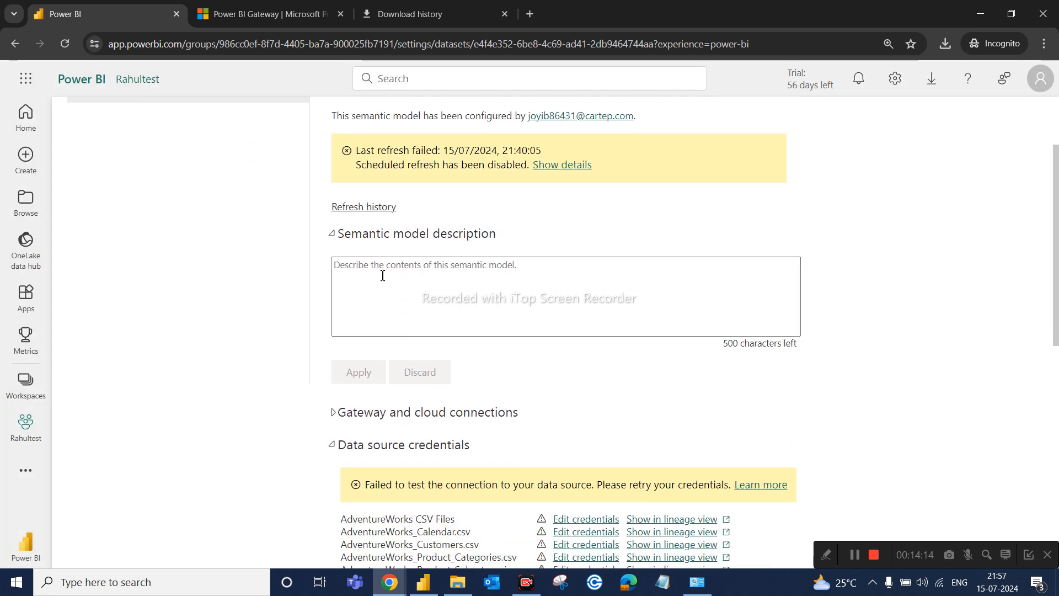
scroll(386, 320, down, 1)
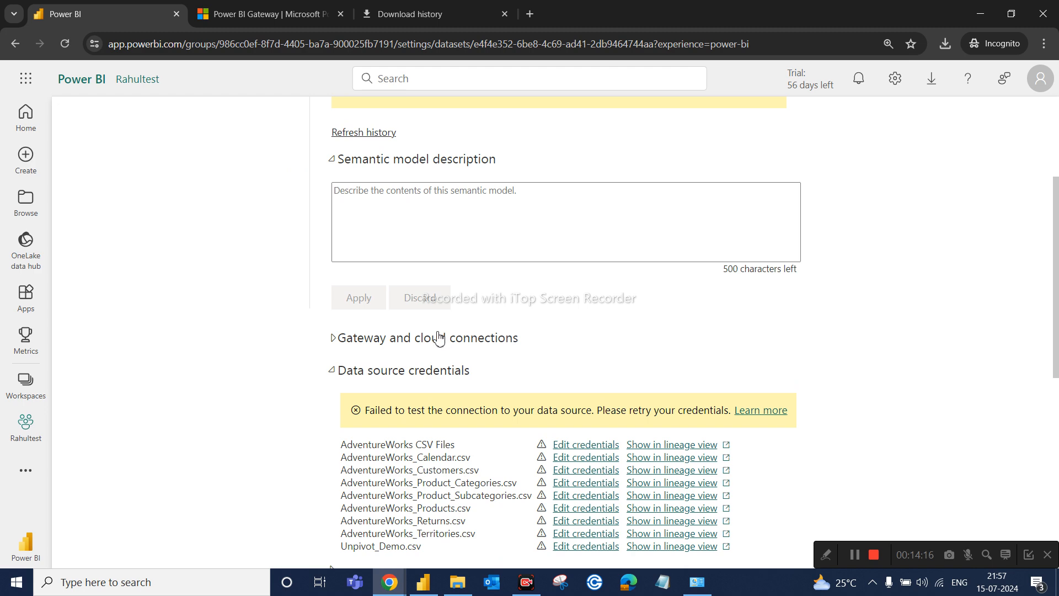
click(388, 346)
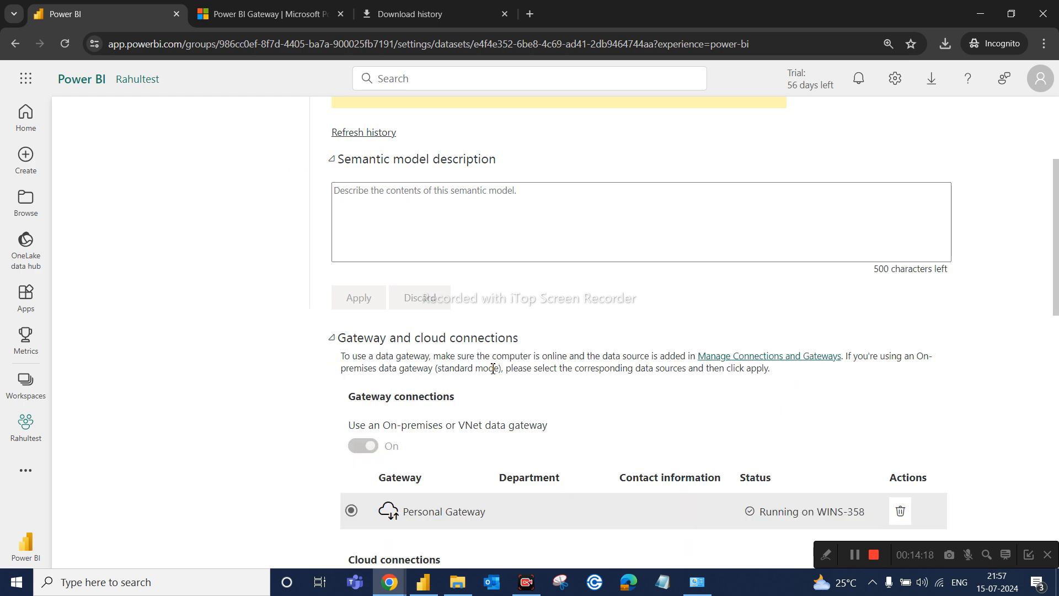
Edit the credentials of the AdventureWorks CSV Files data source, setting its privacy level to None and signing in
scroll(493, 369, down, 3)
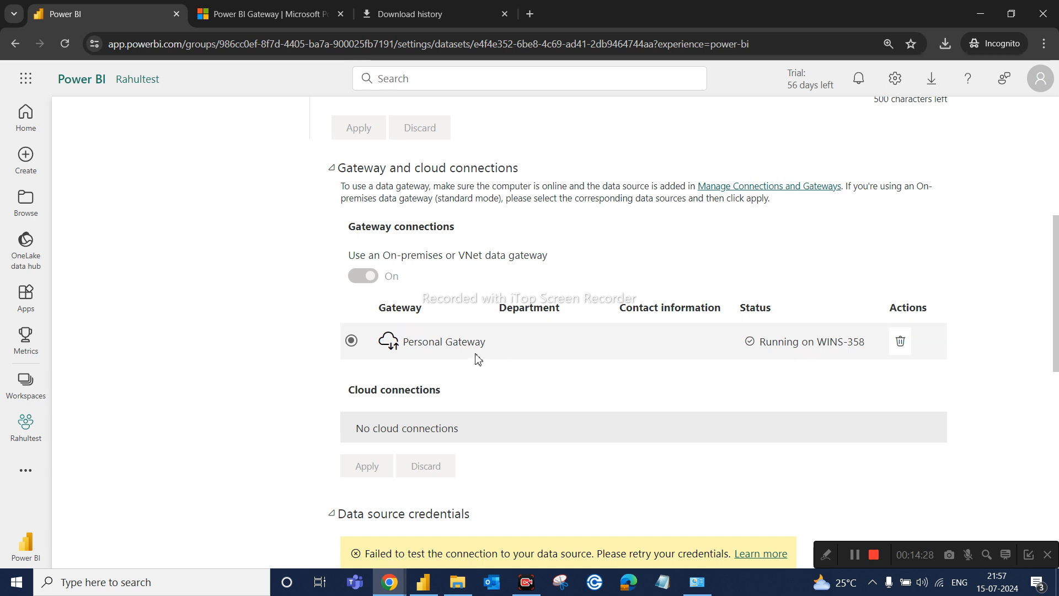
scroll(478, 358, down, 3)
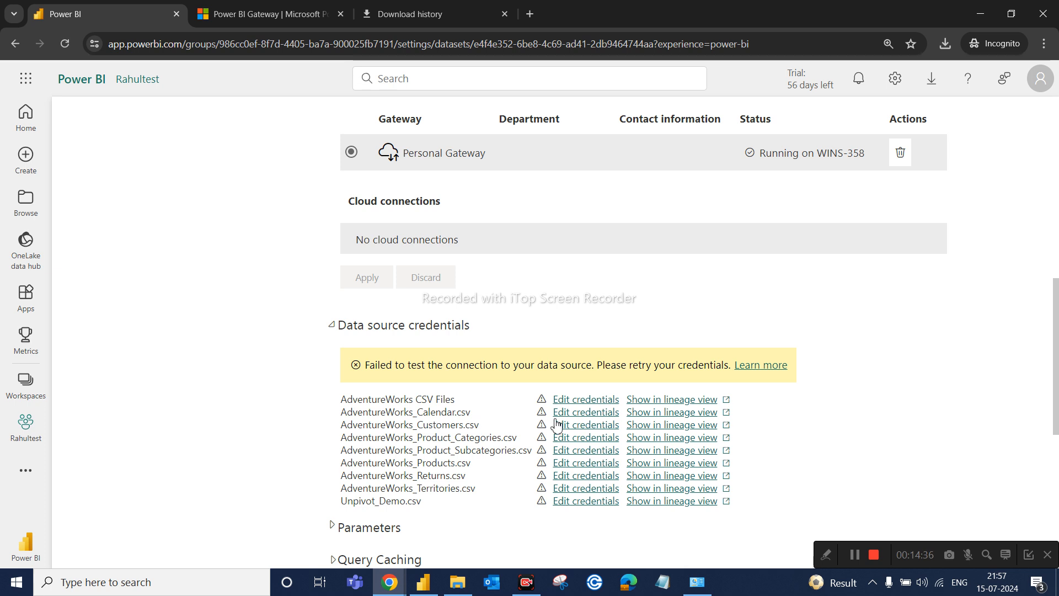
click(586, 400)
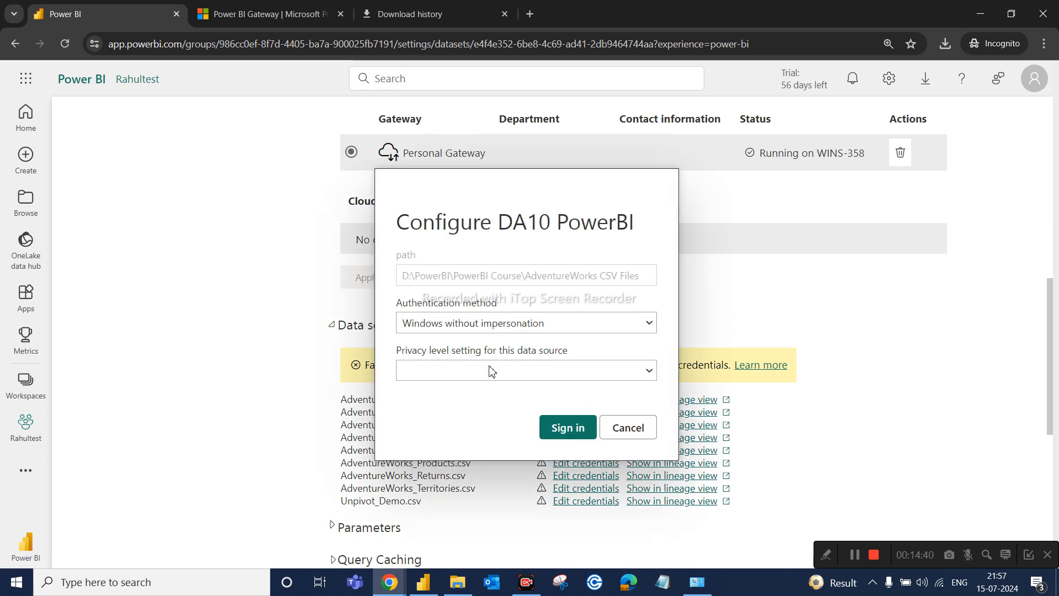
click(512, 377)
click(459, 385)
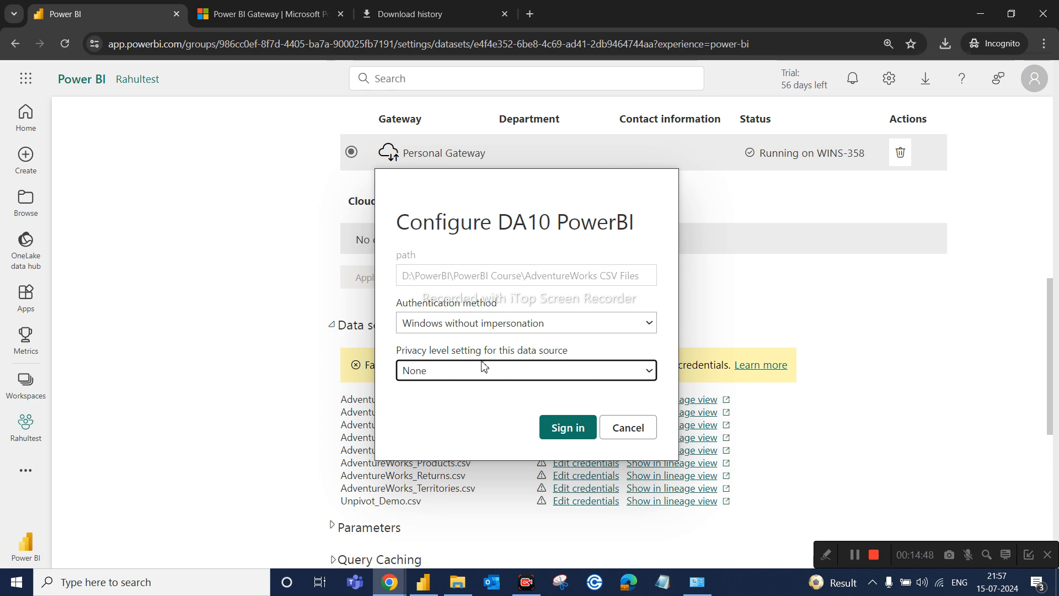
click(581, 437)
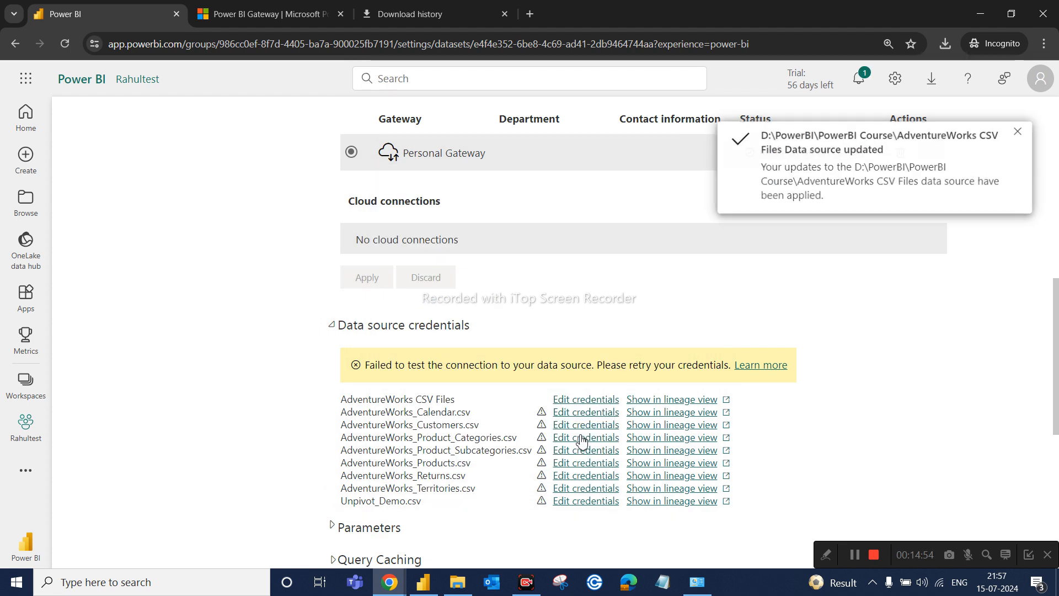
Set the privacy level to None and sign in for the AdventureWorks_Calendar.csv and AdventureWorks_Customers.csv data sources
click(558, 417)
click(503, 377)
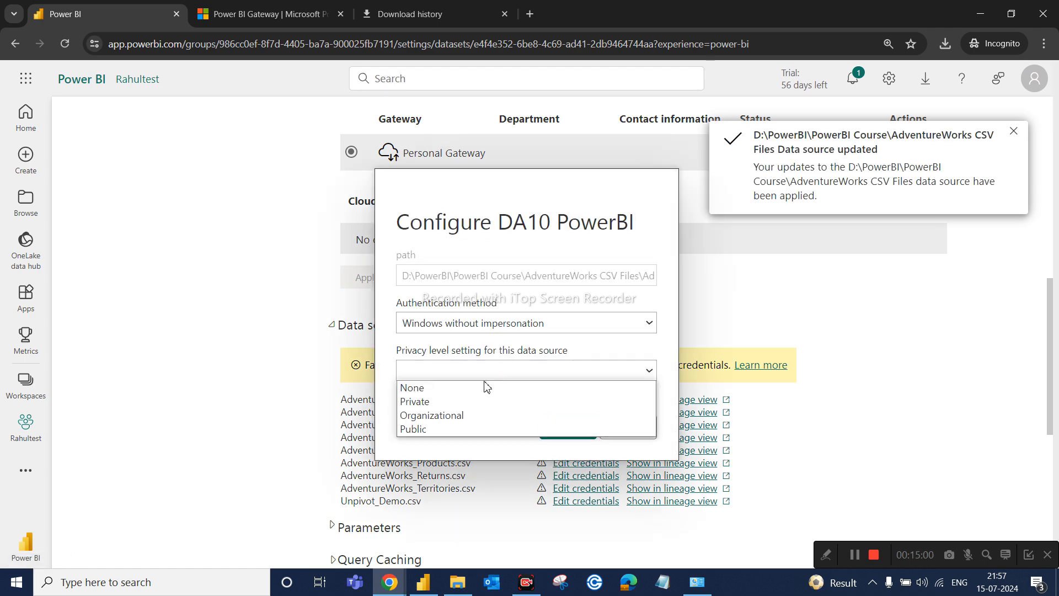
click(483, 386)
click(560, 429)
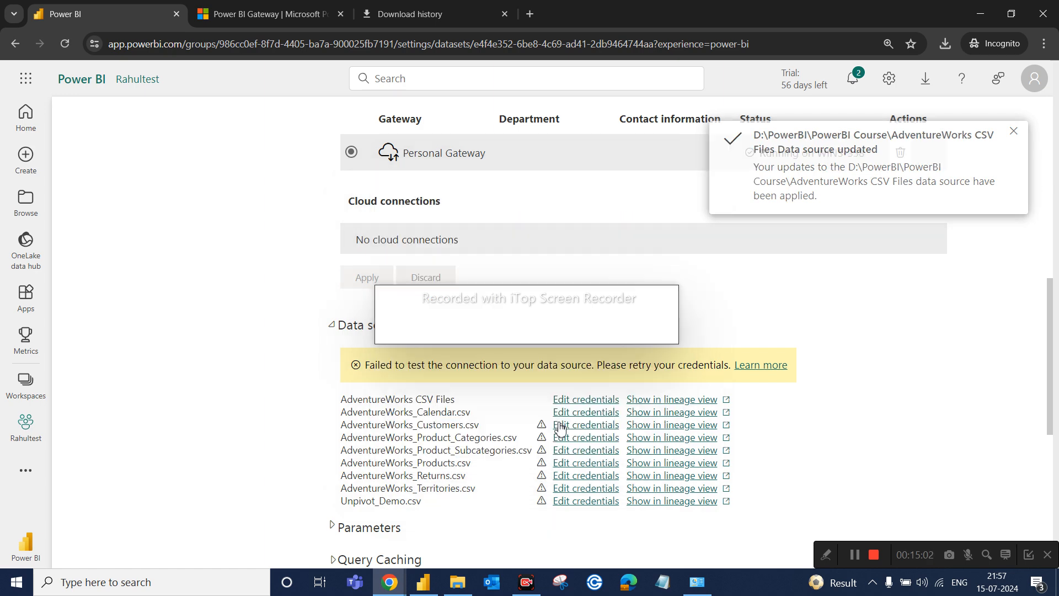
click(571, 426)
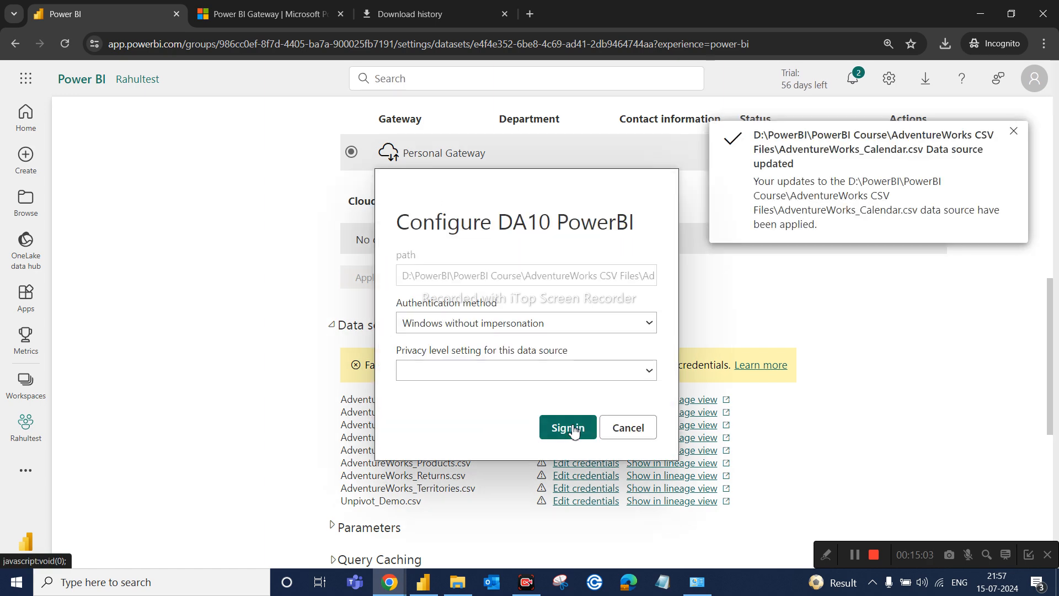
click(541, 371)
click(485, 386)
click(560, 427)
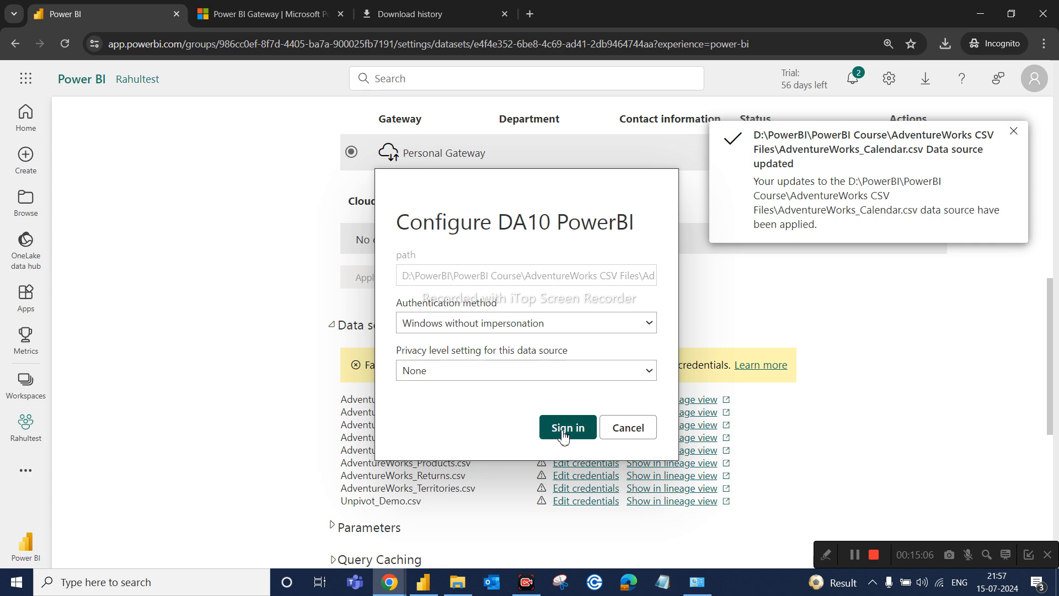
Set the privacy level to None and sign in for the AdventureWorks_Product_Categories.csv and AdventureWorks_Product_Subcategories.csv data sources
click(571, 444)
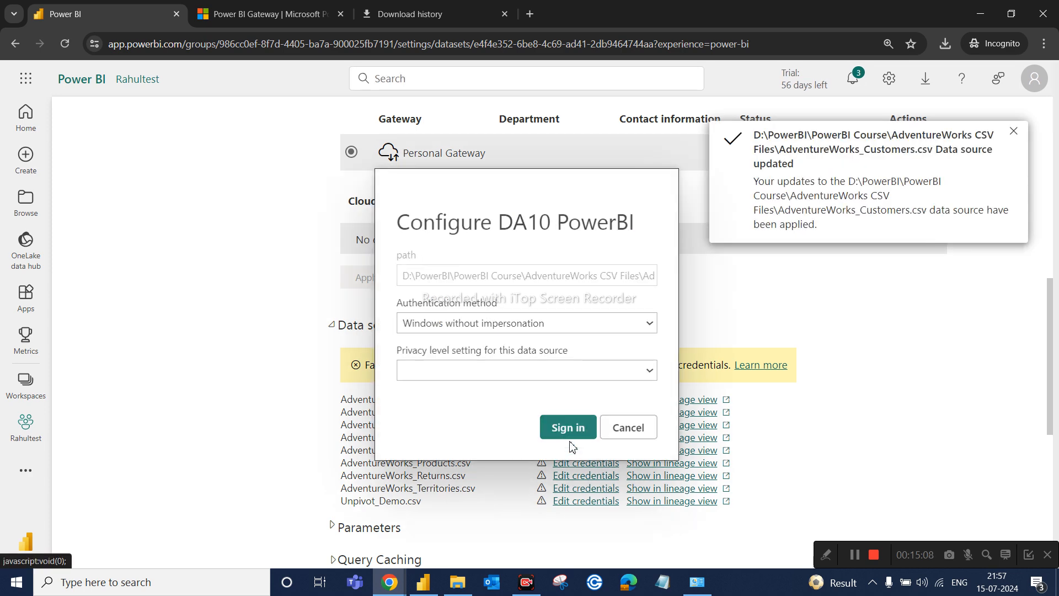
click(486, 371)
click(472, 389)
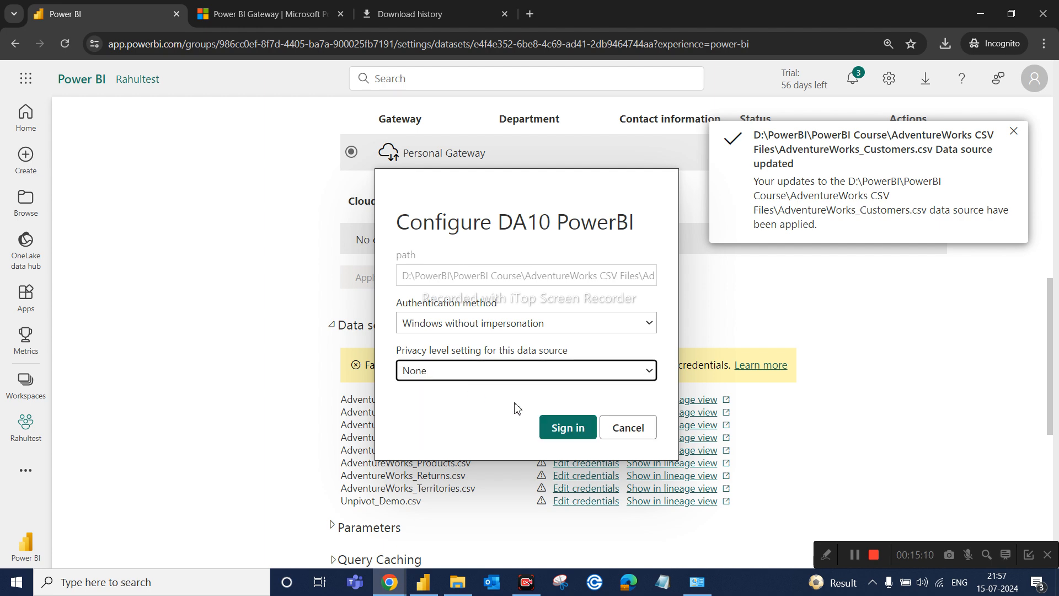
click(568, 429)
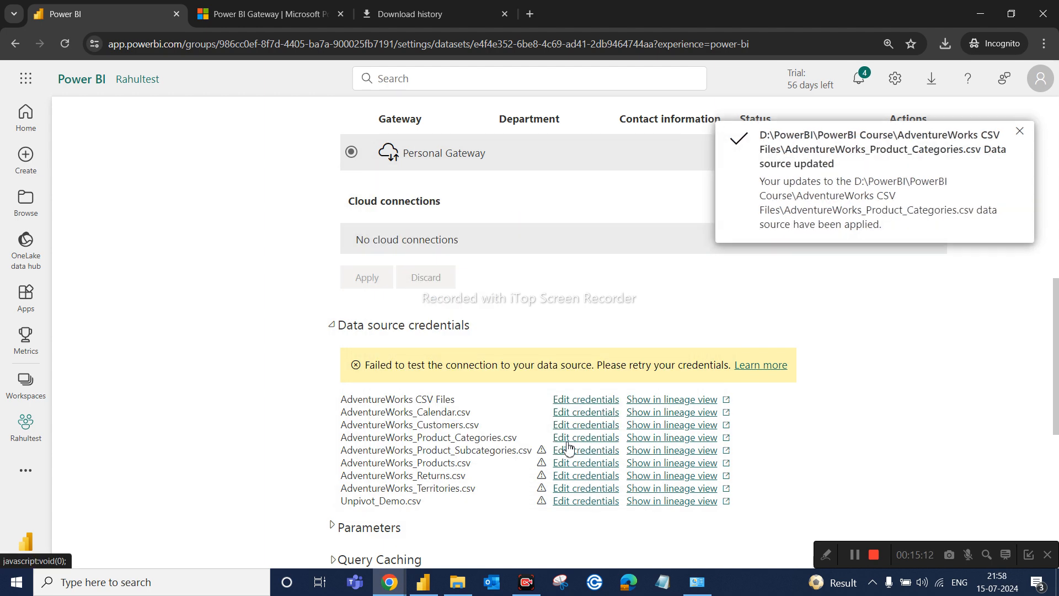
click(568, 451)
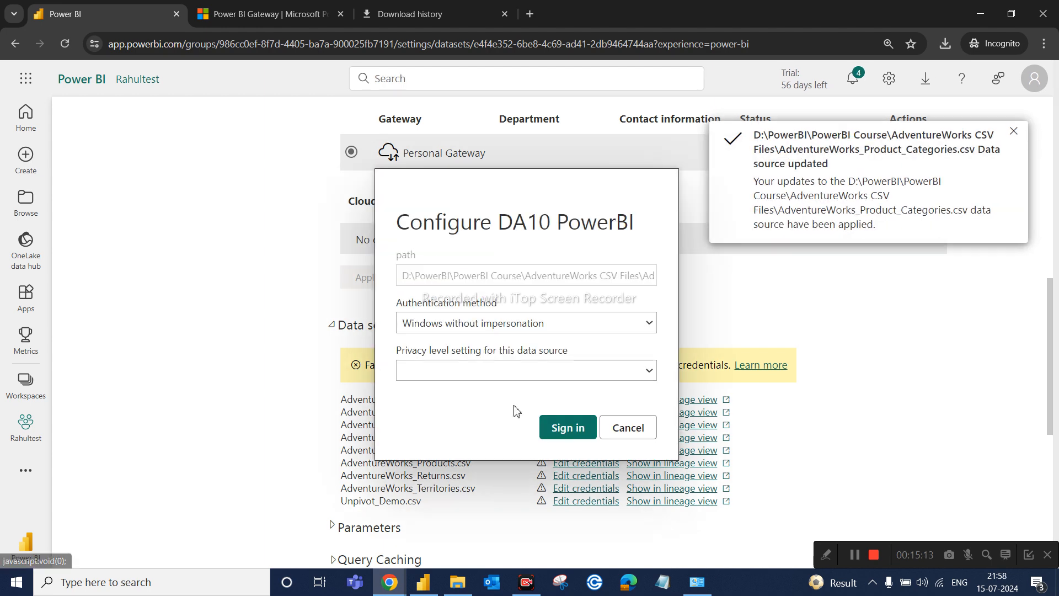
click(489, 368)
click(472, 388)
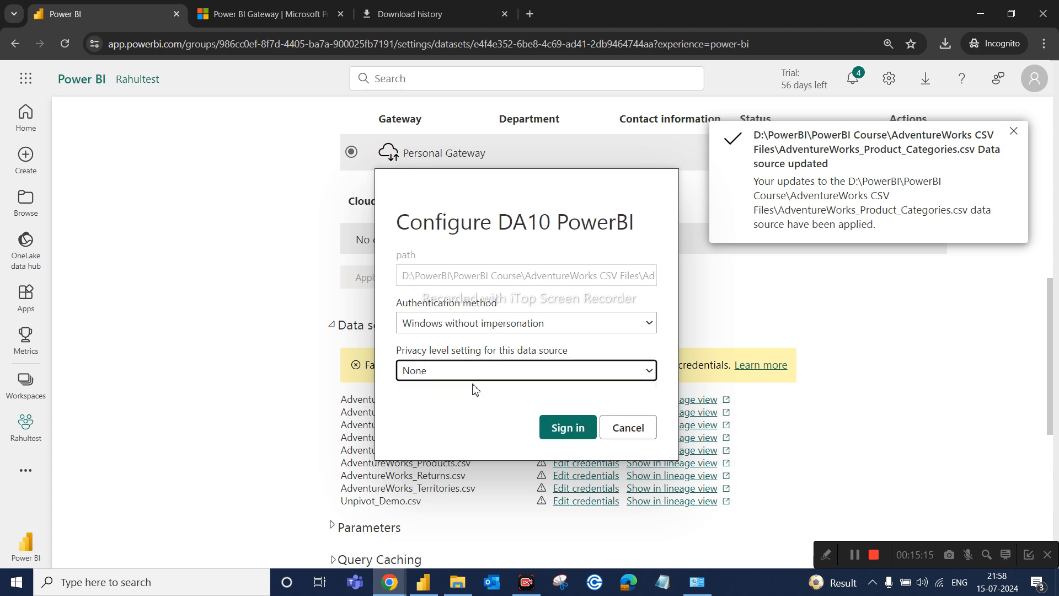
click(568, 433)
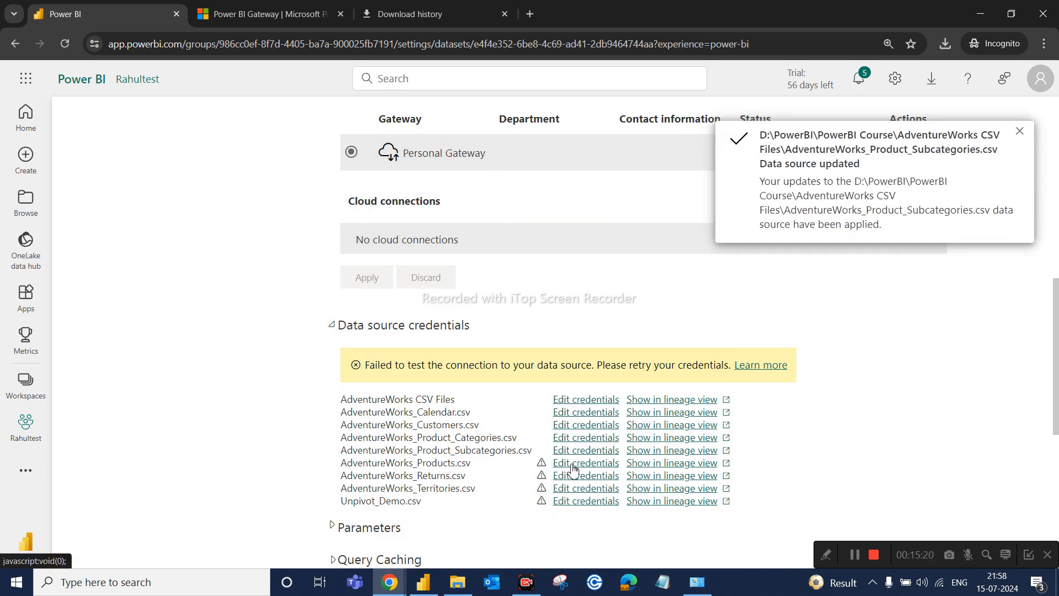
Edit the credentials of AdventureWorks_Products.csv, setting its privacy level to None and signing in
click(573, 466)
click(515, 371)
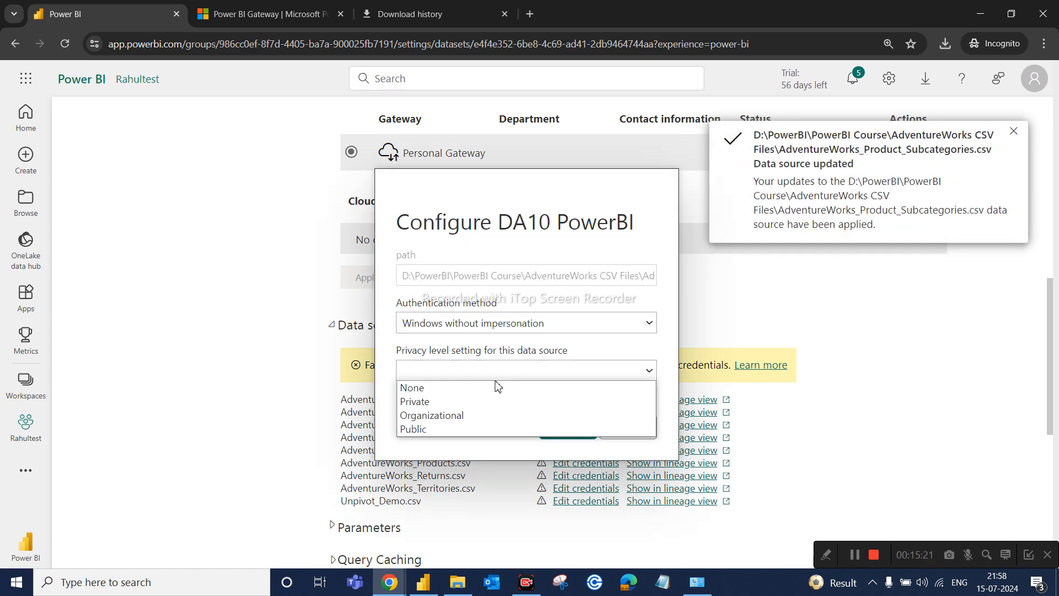
click(464, 402)
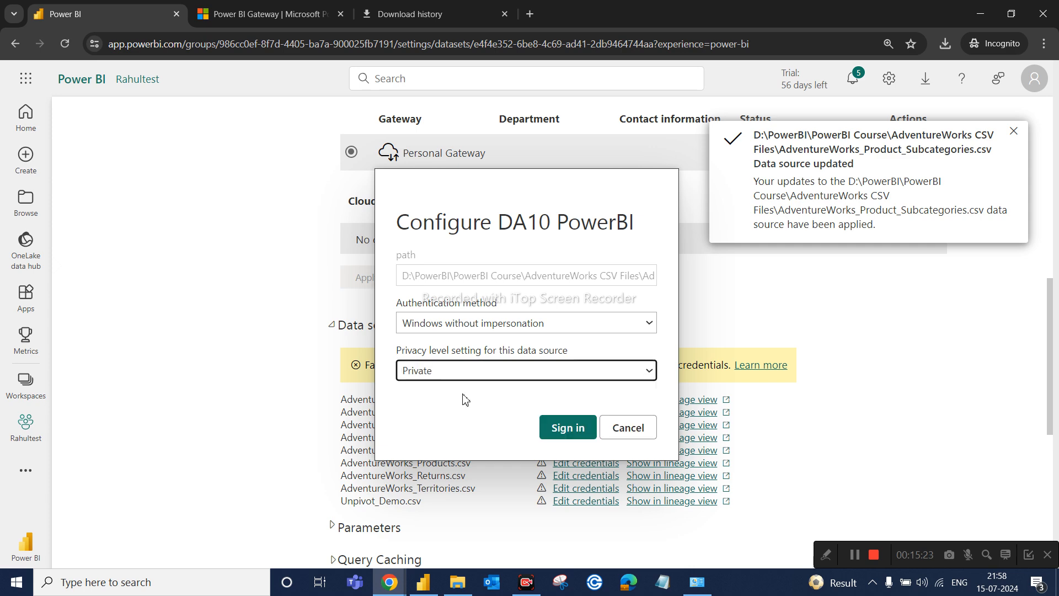
click(495, 373)
click(452, 388)
click(568, 429)
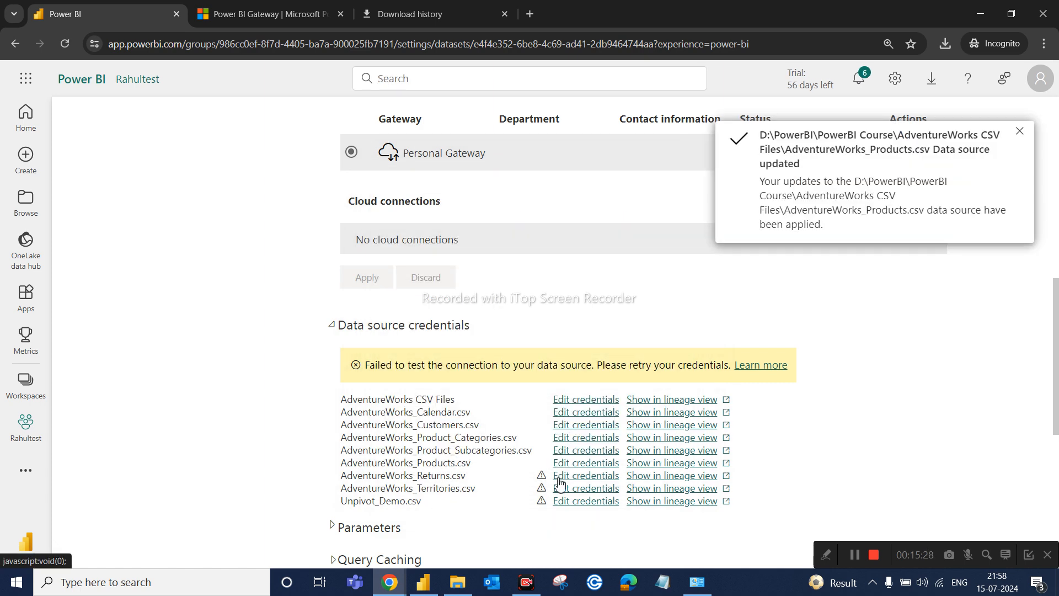
Set the privacy level to None and sign in for the AdventureWorks_Returns.csv and AdventureWorks_Territories.csv data sources
click(559, 479)
click(538, 369)
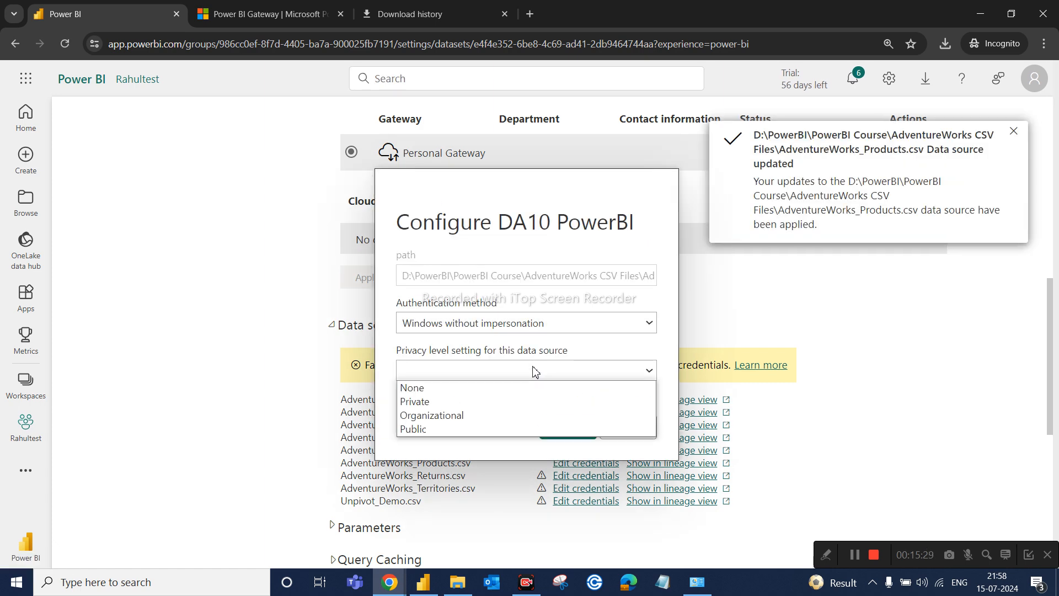
click(502, 392)
click(568, 429)
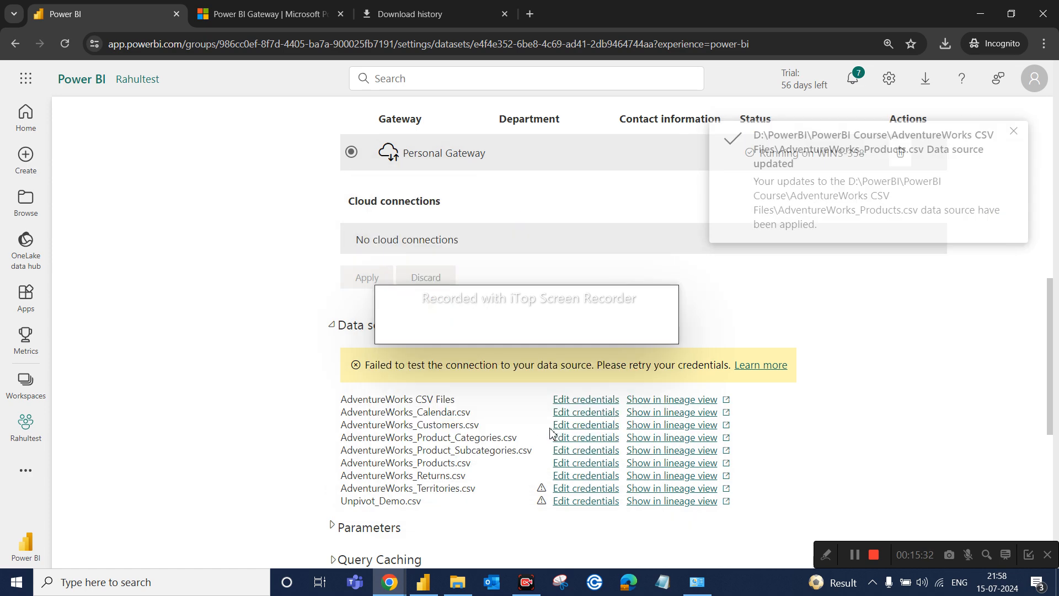
click(588, 491)
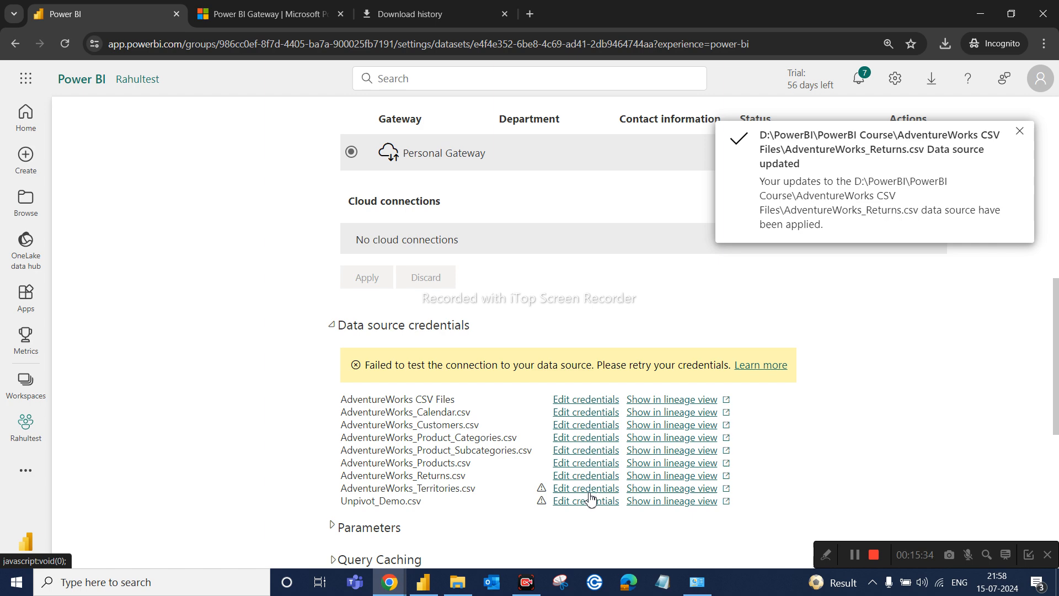
click(552, 368)
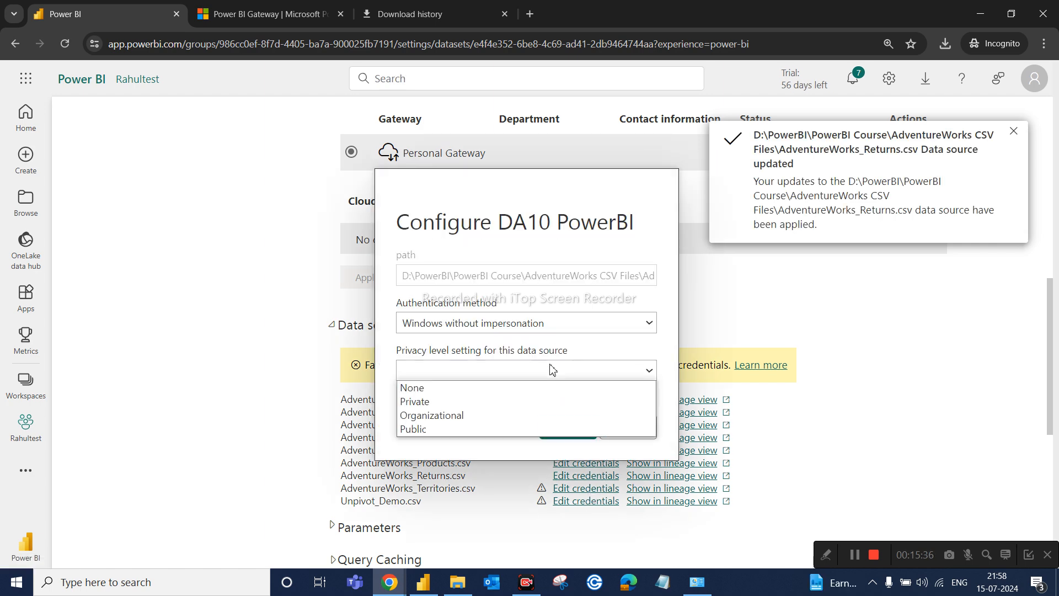
click(463, 389)
click(560, 430)
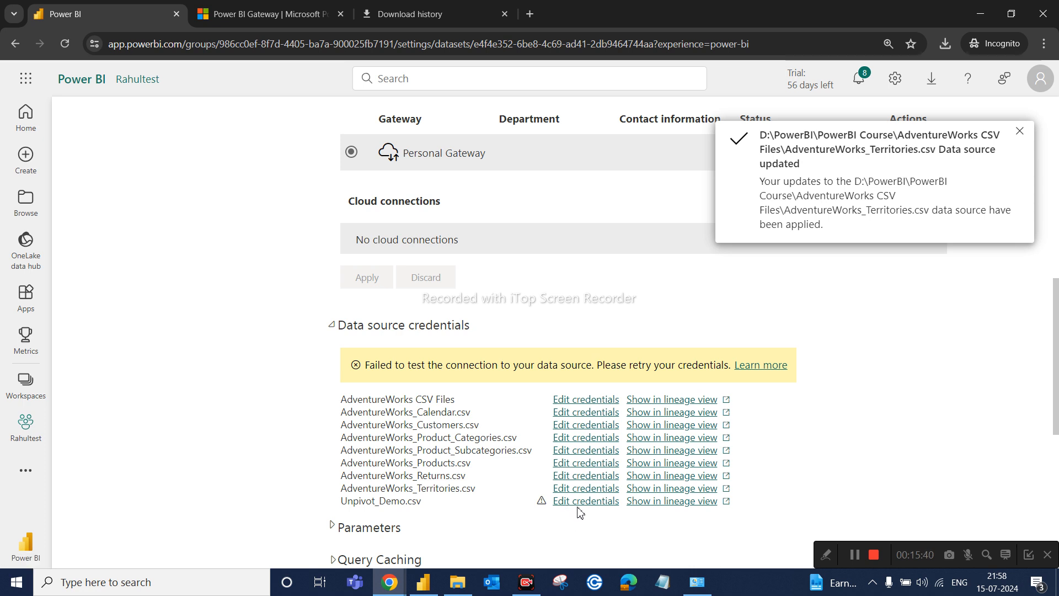
Edit the credentials of Unpivot_Demo.csv, setting its privacy level to None and signing in
click(583, 502)
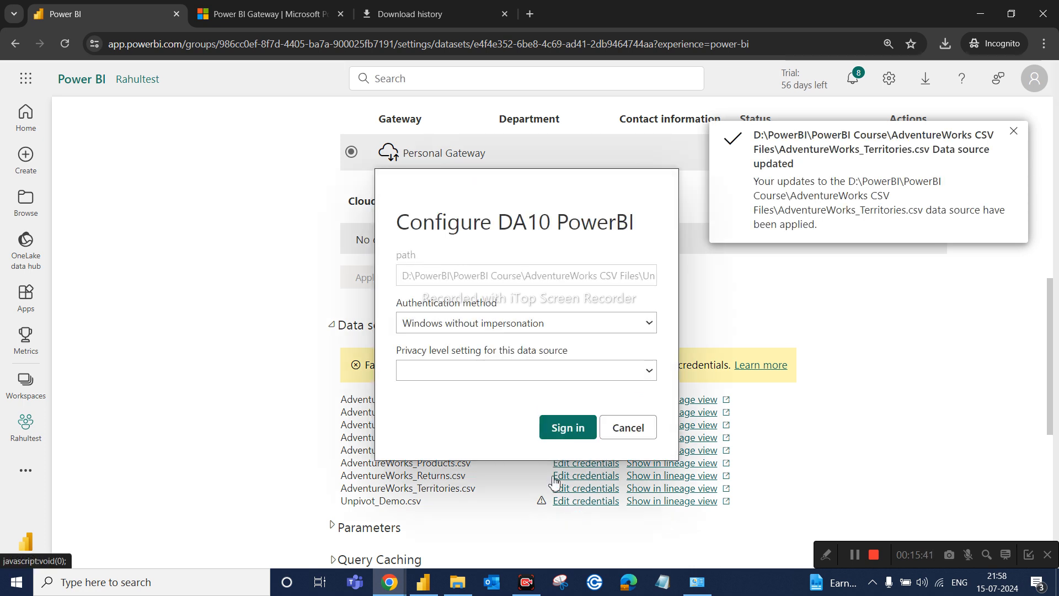
click(524, 370)
click(470, 389)
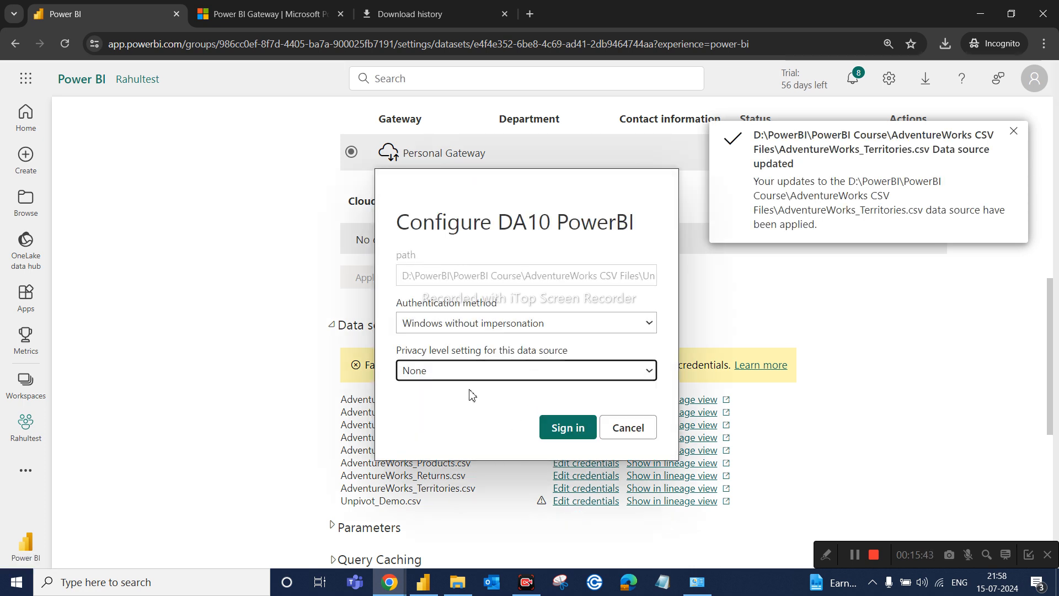
click(570, 435)
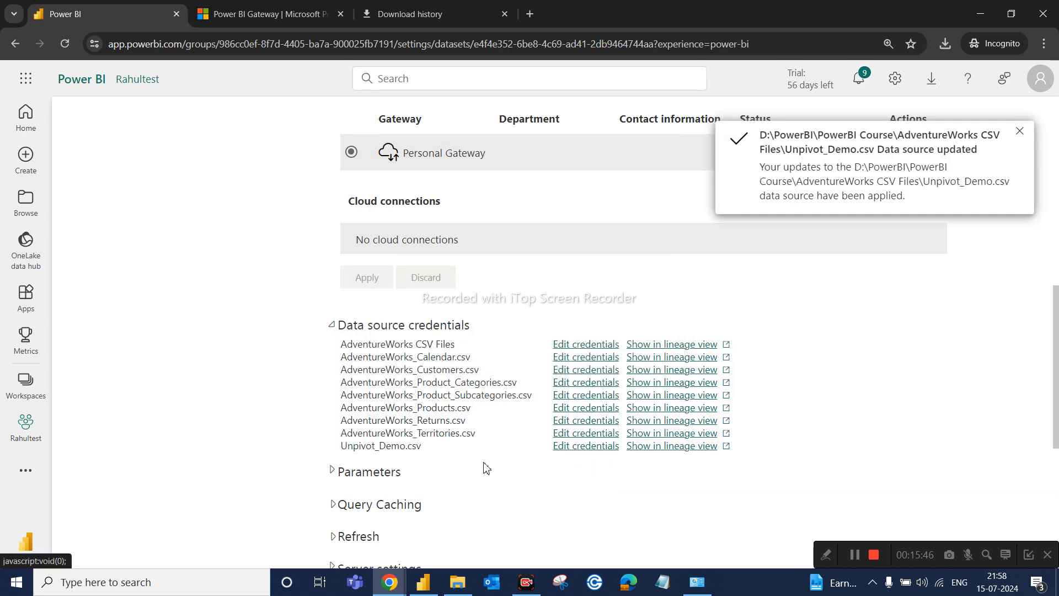
Return to the Rahultest workspace and refresh the DA10 PowerBI semantic model on demand
scroll(508, 453, down, 3)
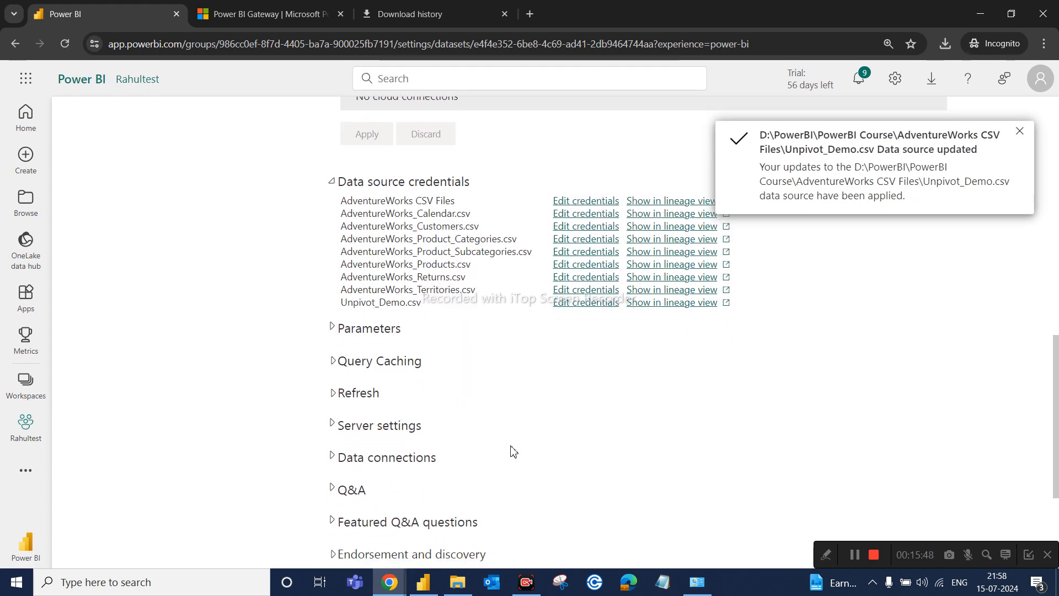
scroll(511, 452, up, 12)
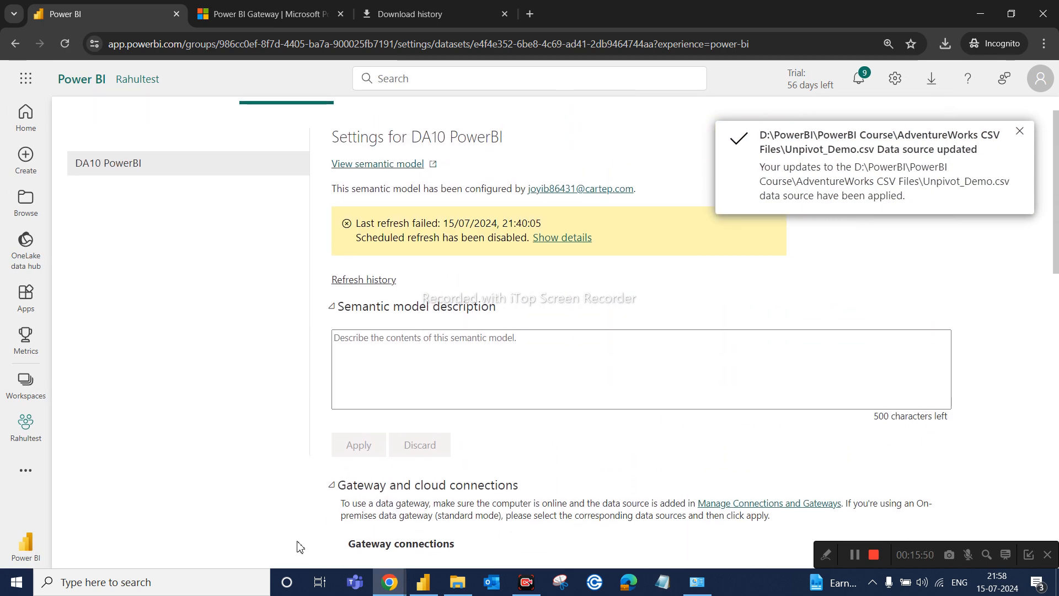
click(27, 386)
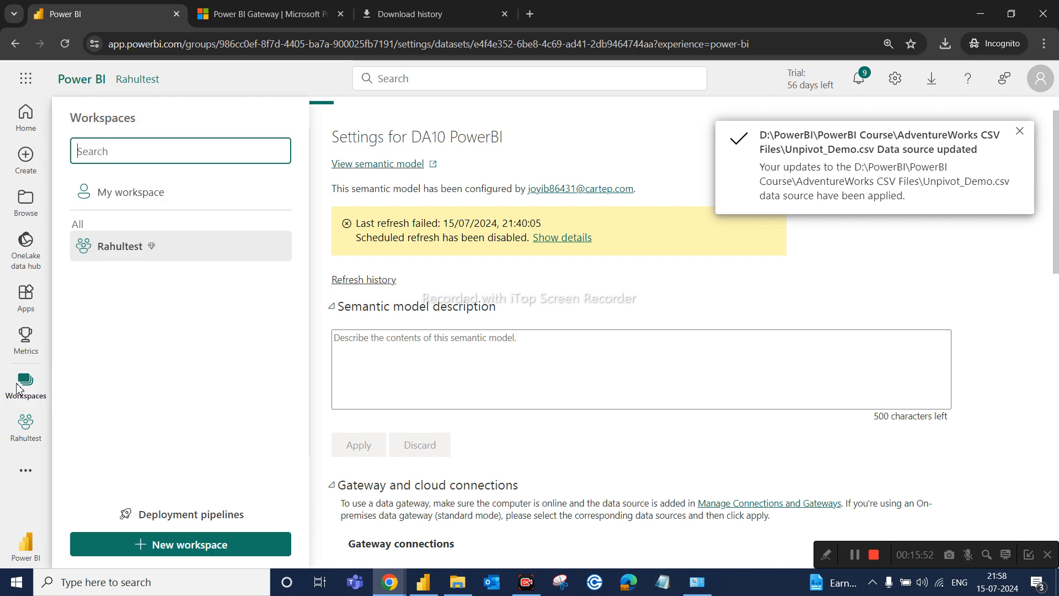
click(173, 255)
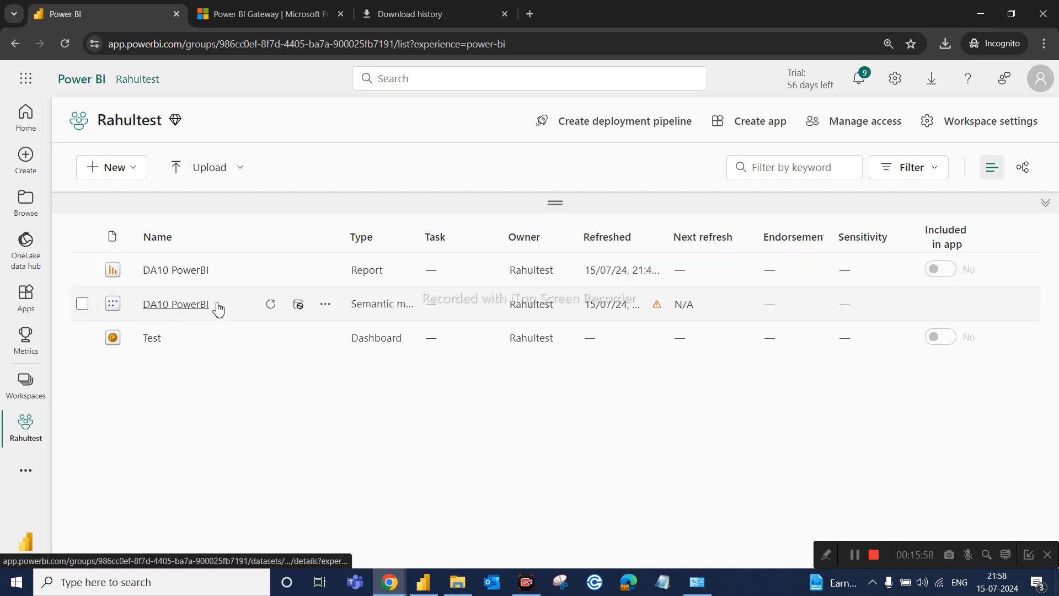
click(271, 305)
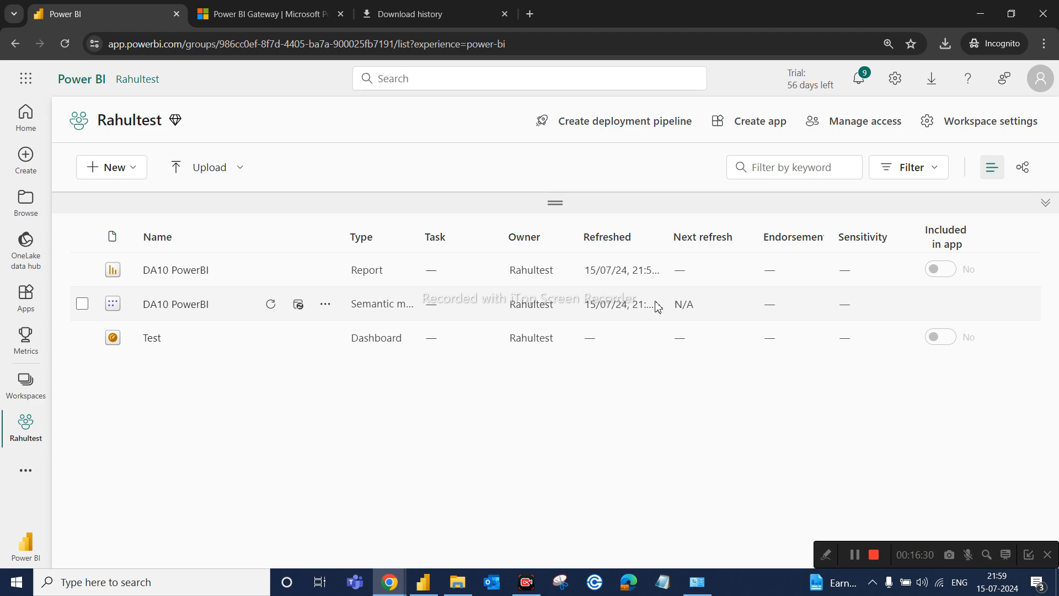
Open the DA10 PowerBI semantic model's settings, check its refresh history for the latest on-demand refresh, and close the history
click(325, 304)
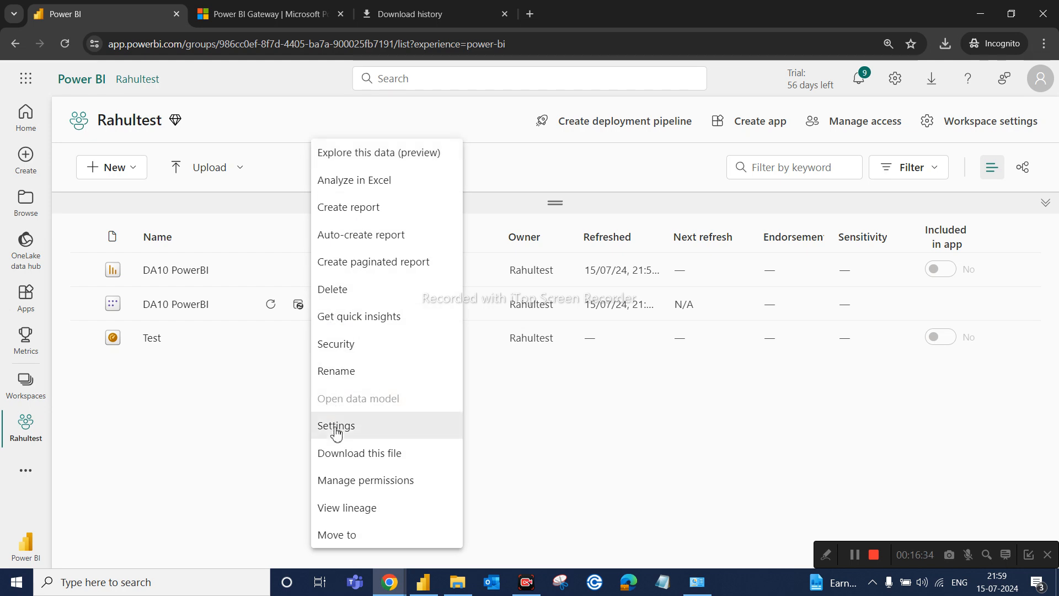
click(336, 426)
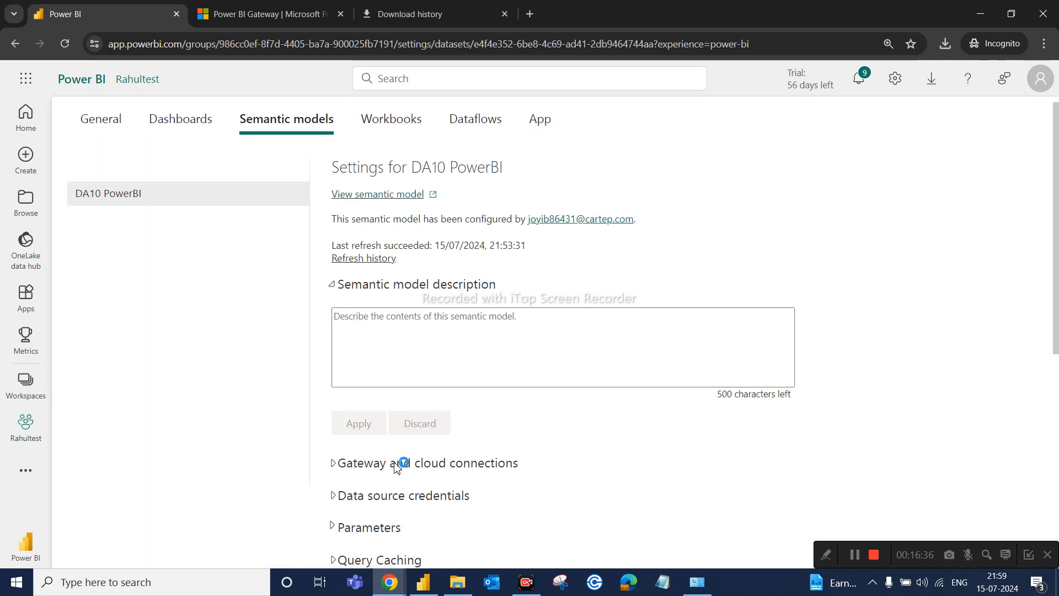
click(381, 228)
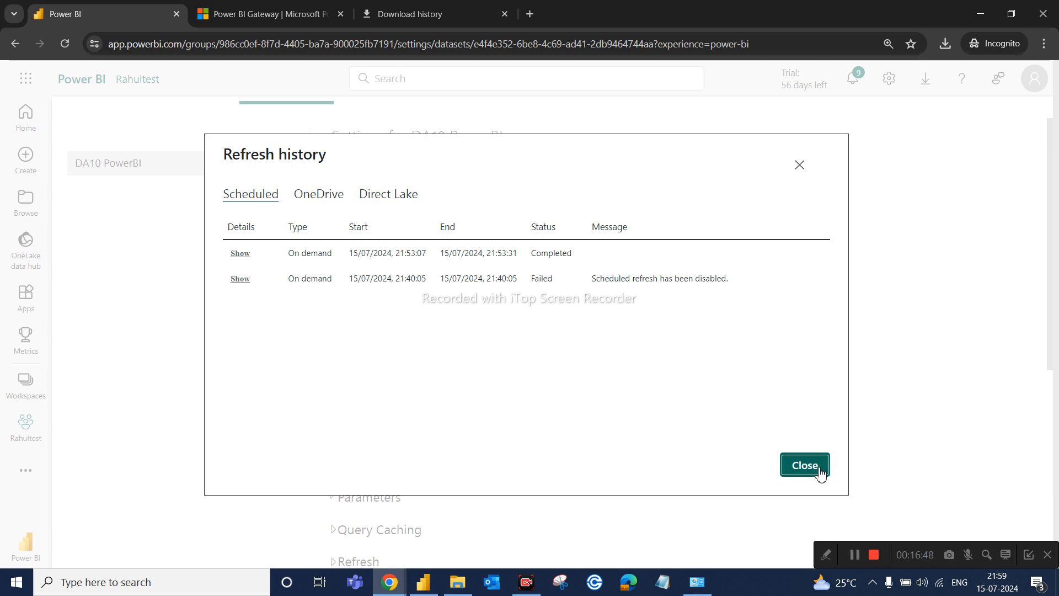
click(805, 465)
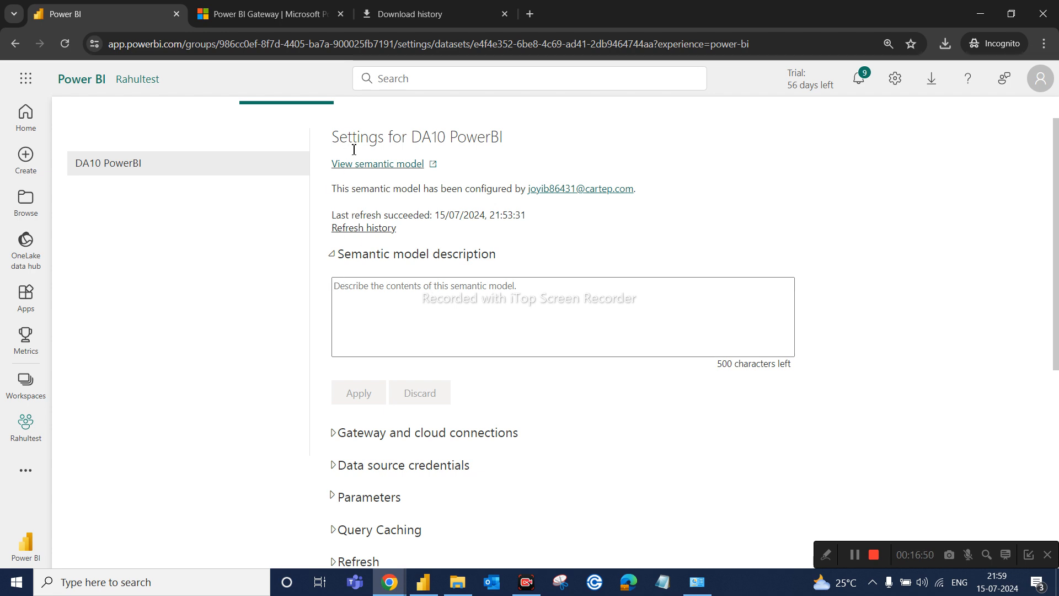
Enable the scheduled refresh for the DA10 PowerBI semantic model with its refresh frequency set to Daily
scroll(401, 399, down, 3)
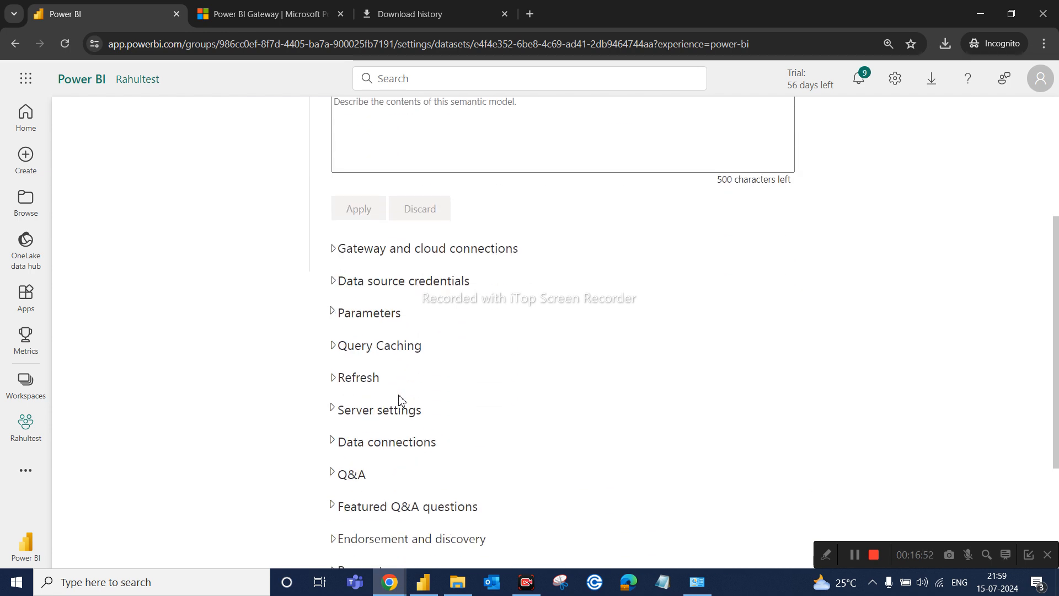
scroll(401, 399, down, 2)
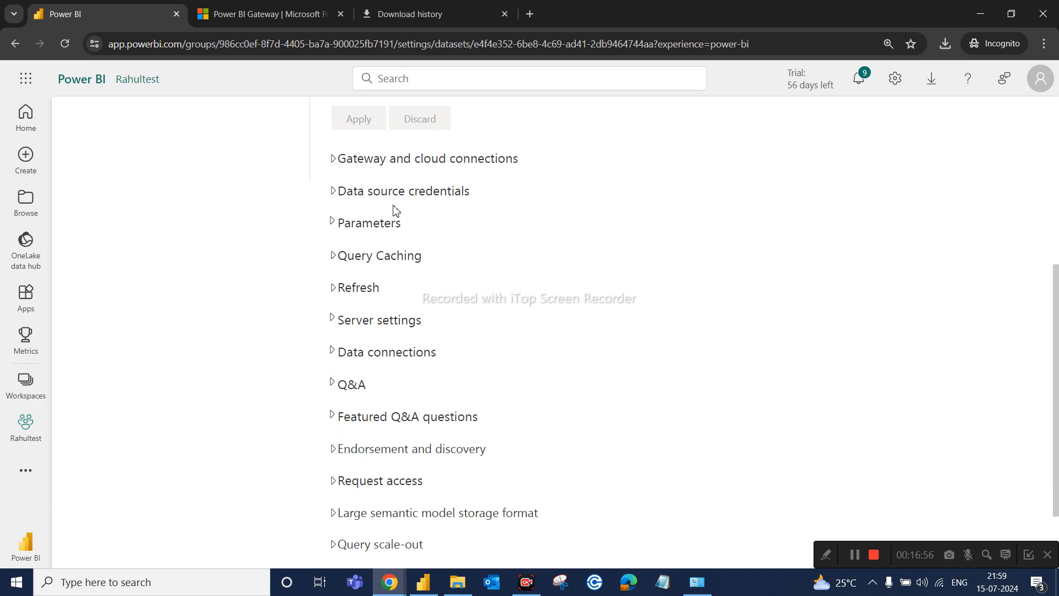
scroll(392, 208, up, 3)
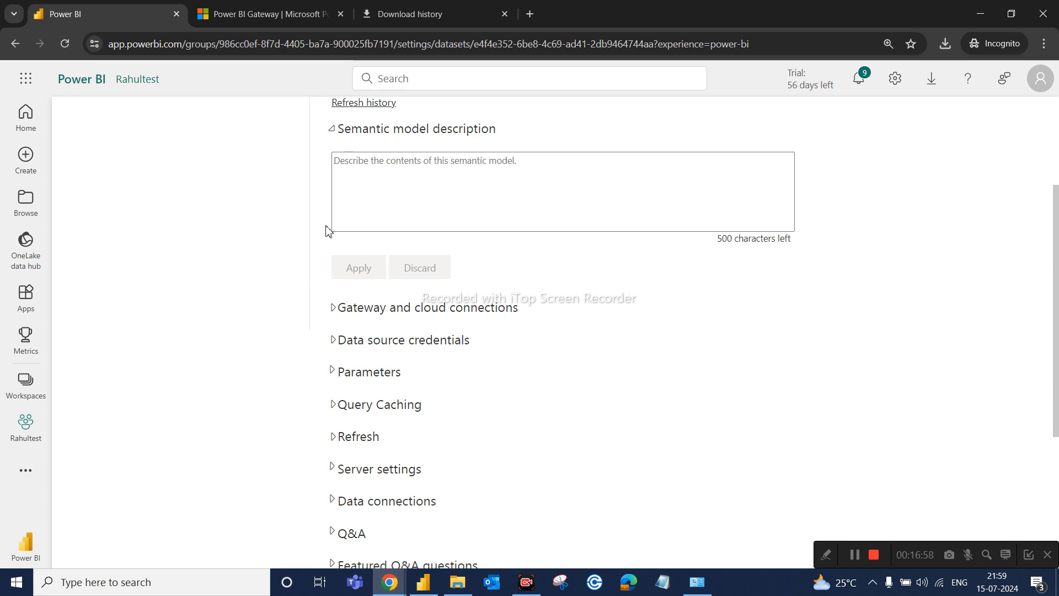
scroll(453, 329, down, 1)
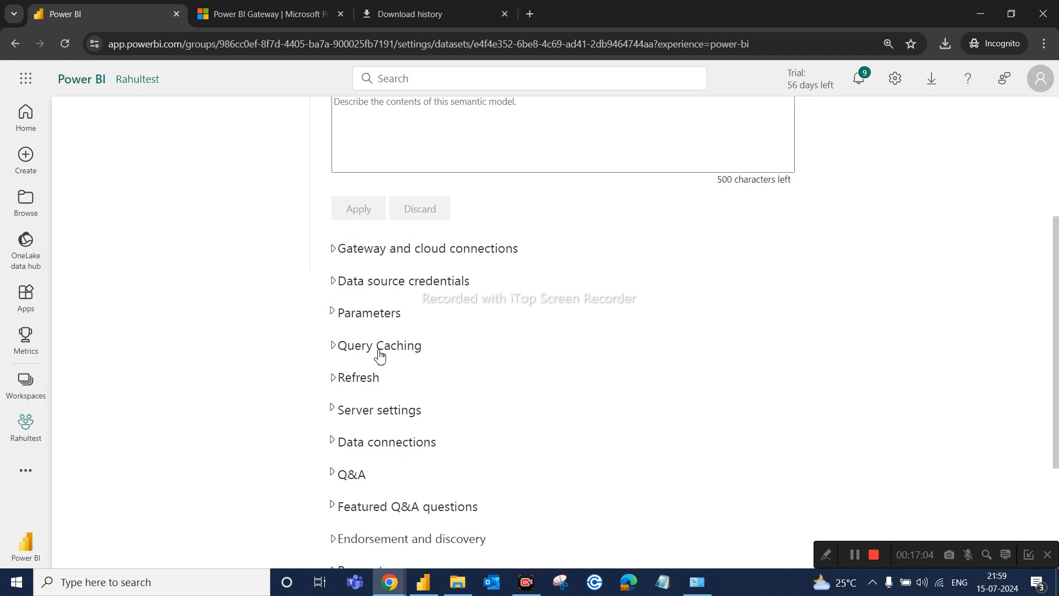
scroll(386, 375, down, 1)
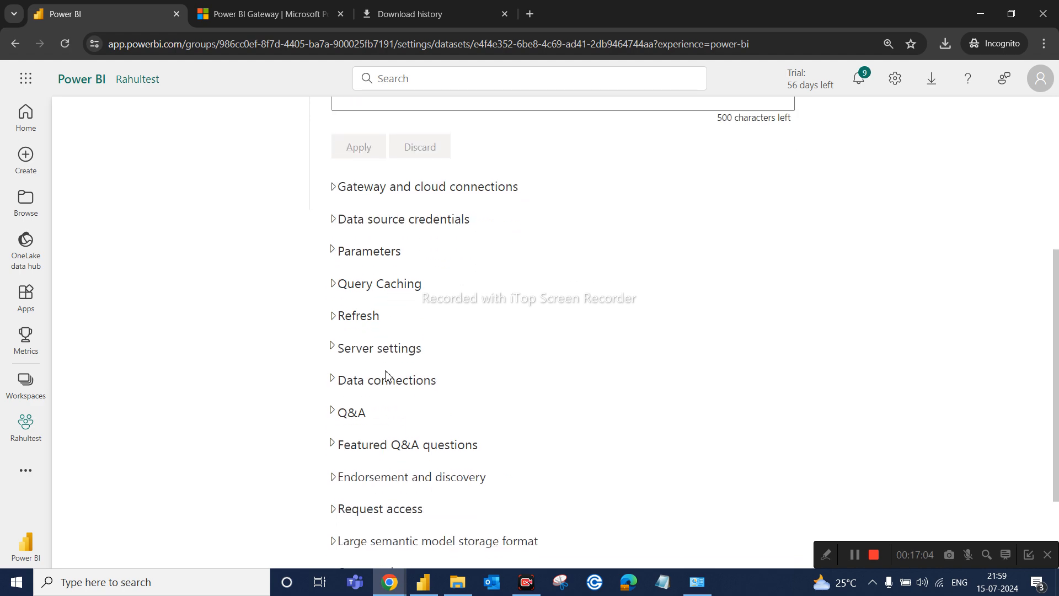
click(338, 320)
scroll(364, 322, down, 2)
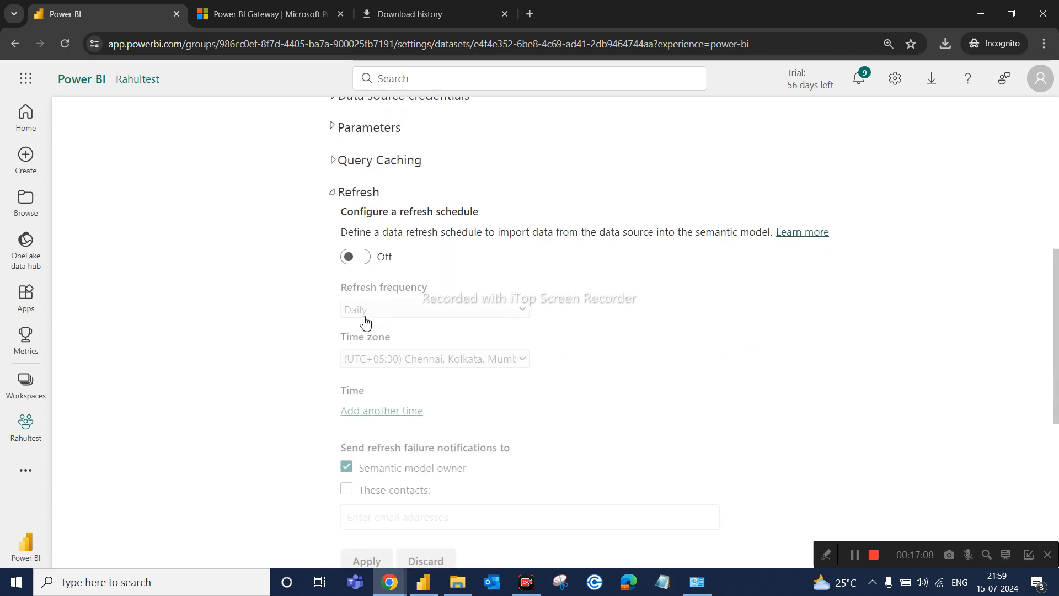
click(364, 258)
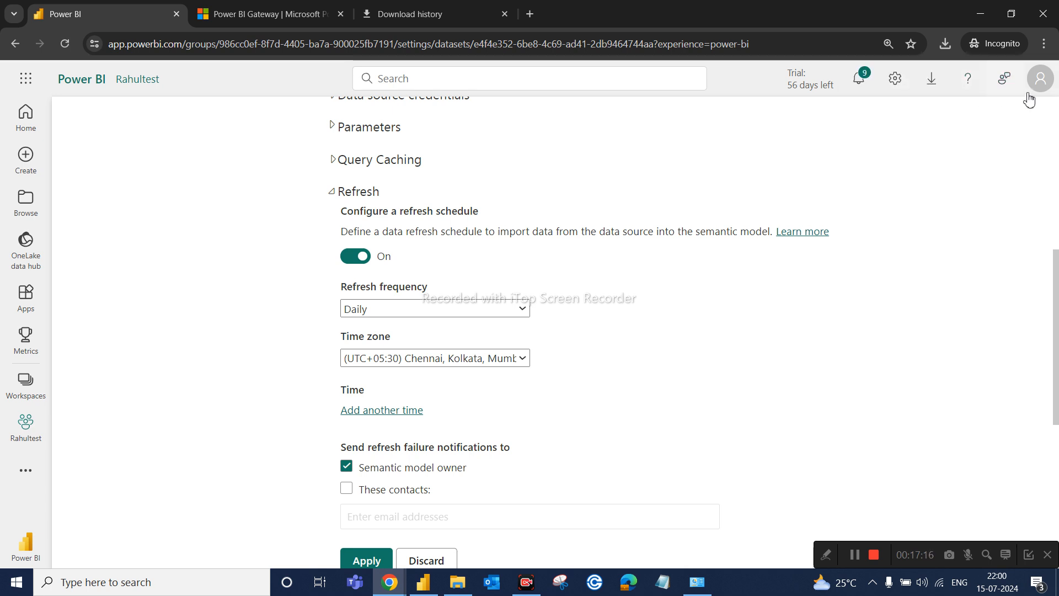
click(439, 313)
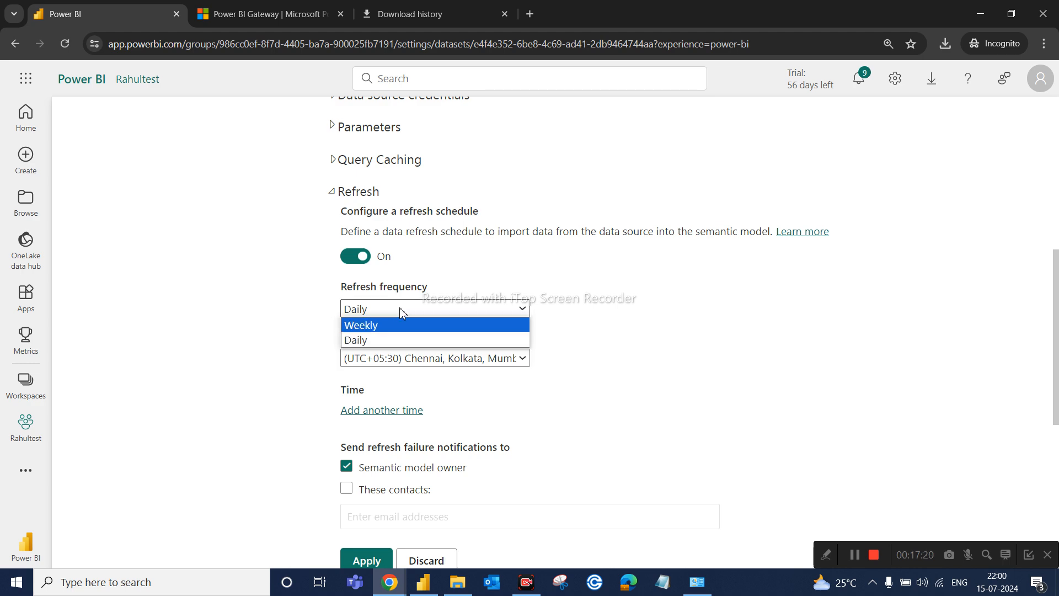
click(388, 340)
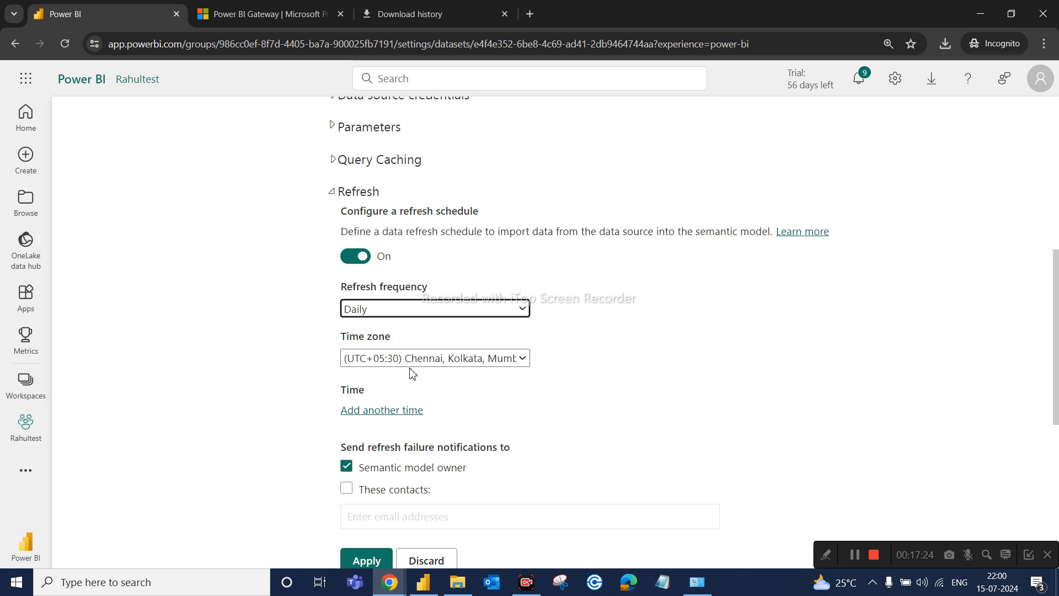
Look through the time zones available for the refresh schedule and close the list without choosing another
scroll(413, 374, down, 1)
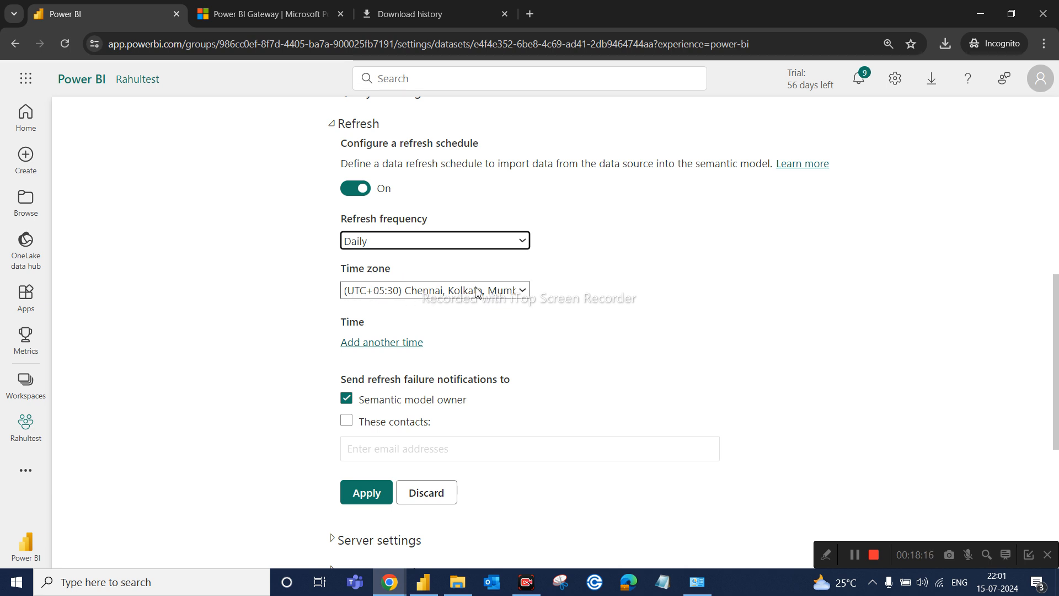
click(523, 293)
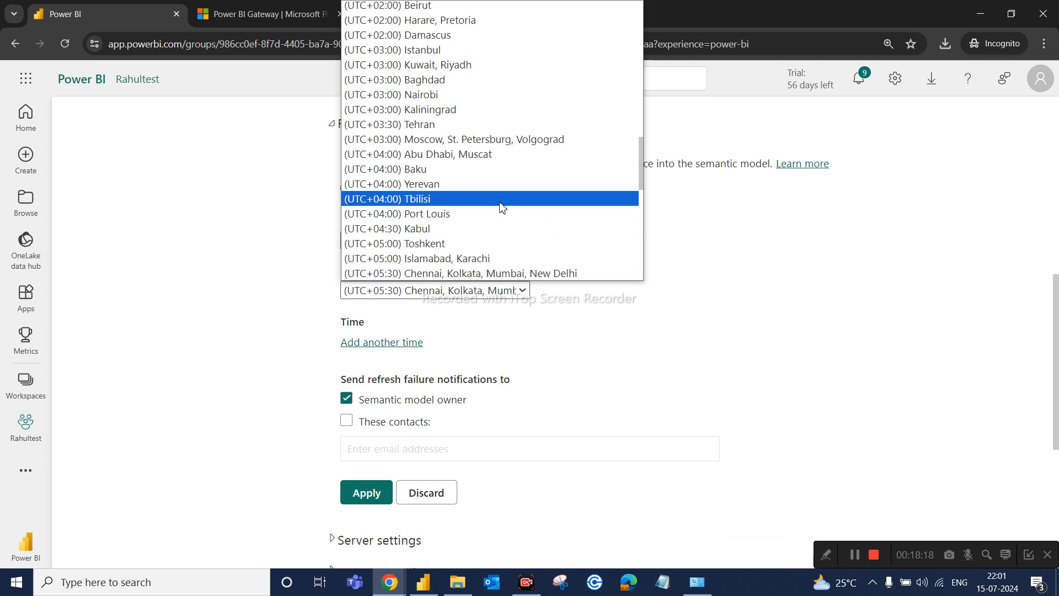
scroll(502, 207, down, 5)
scroll(502, 207, down, 4)
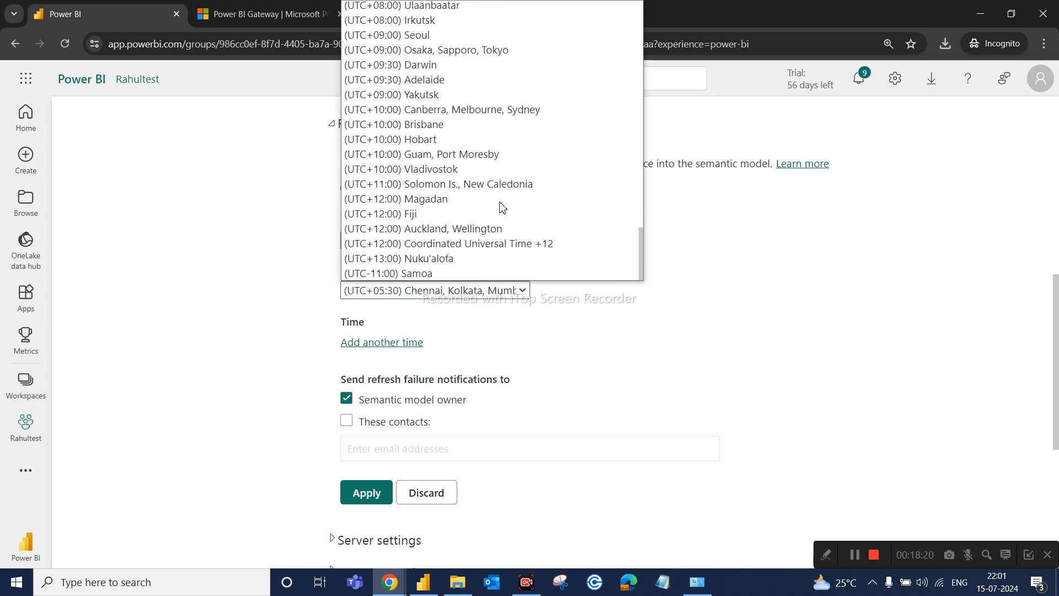
scroll(502, 207, up, 5)
scroll(502, 207, up, 4)
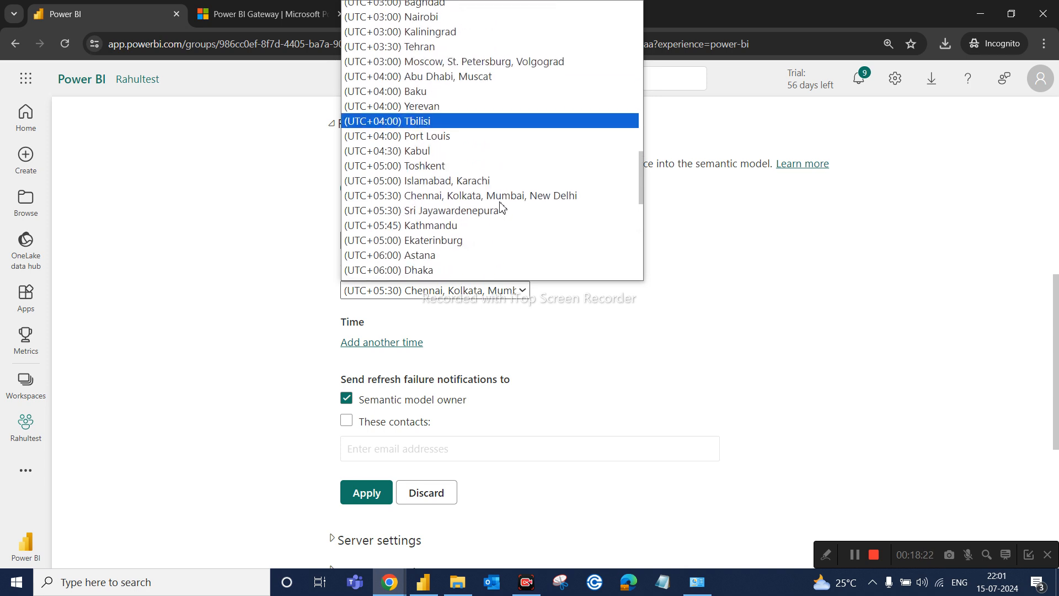
click(742, 364)
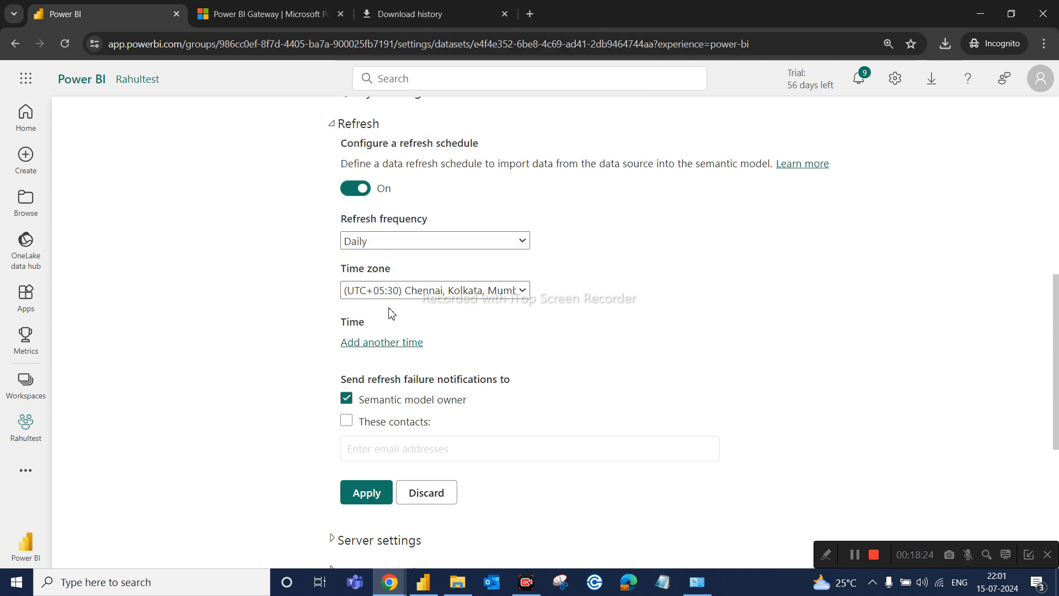
Add a scheduled refresh time at 1:00 AM, trying 30 minutes before returning the minutes to 00
click(379, 348)
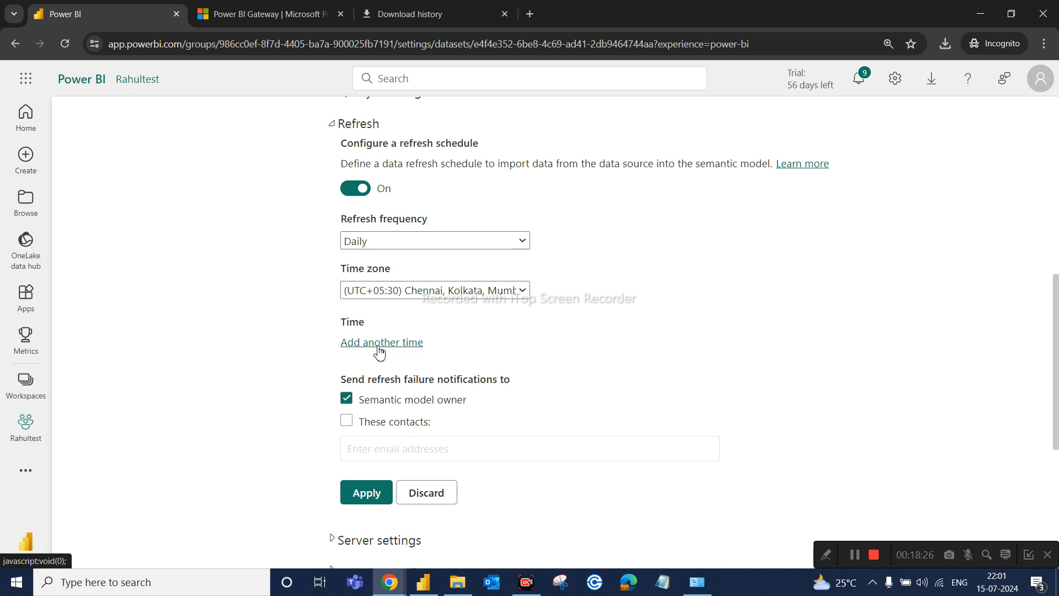
scroll(425, 372, down, 1)
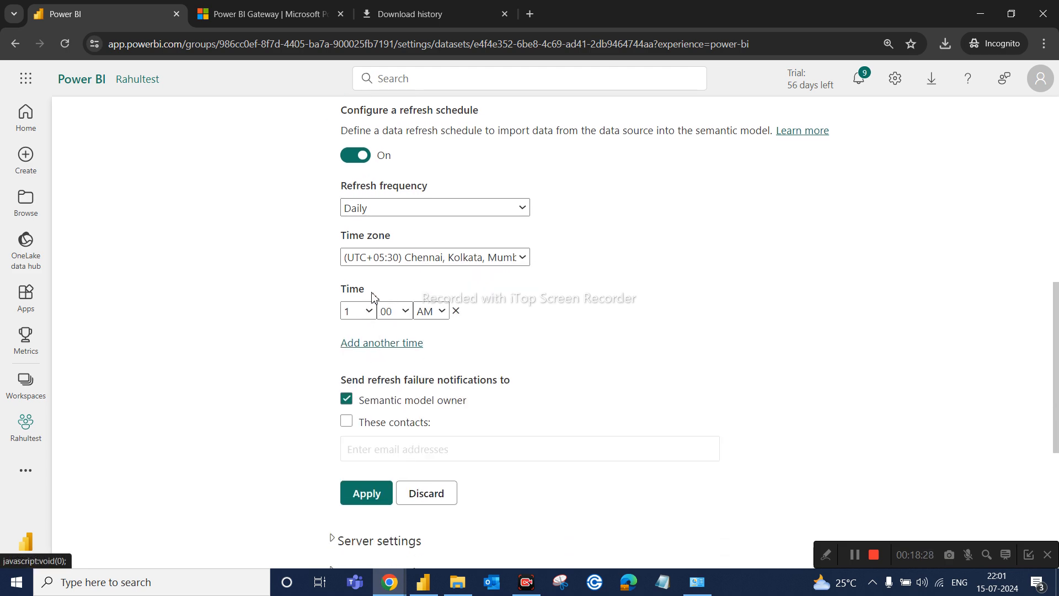
click(367, 312)
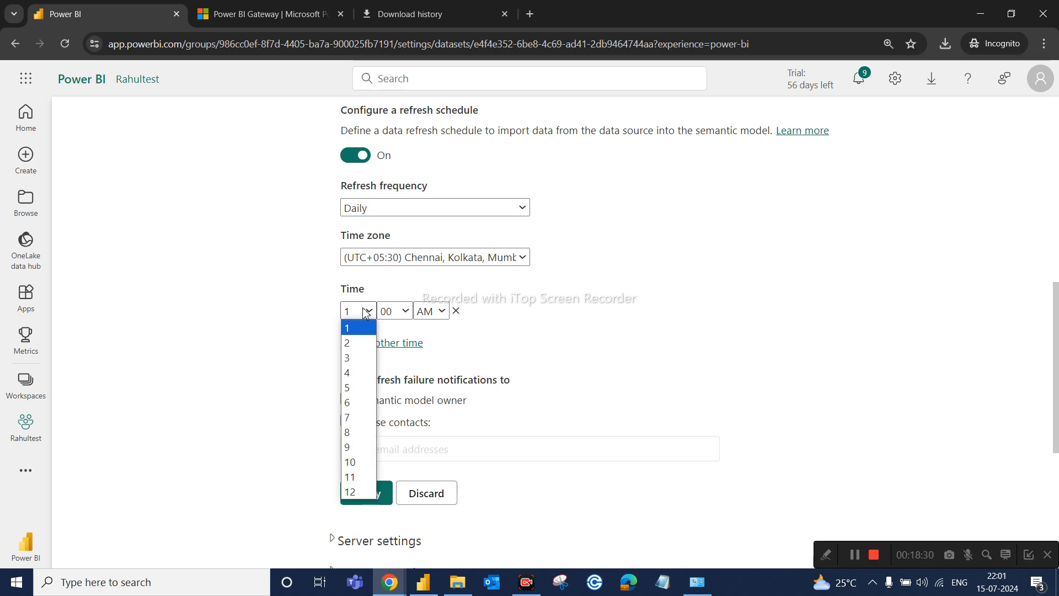
click(397, 313)
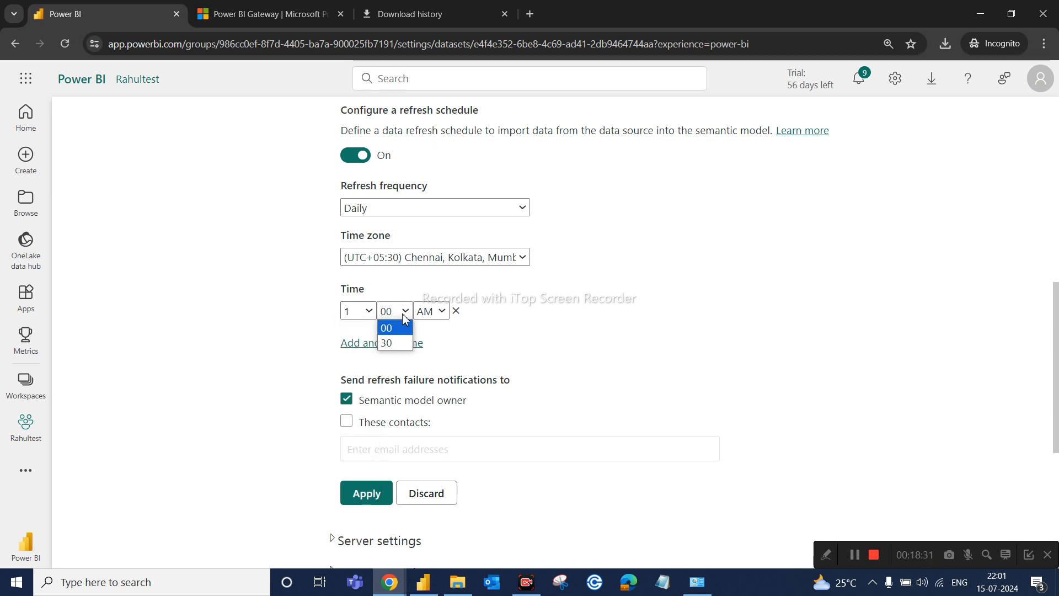
click(397, 343)
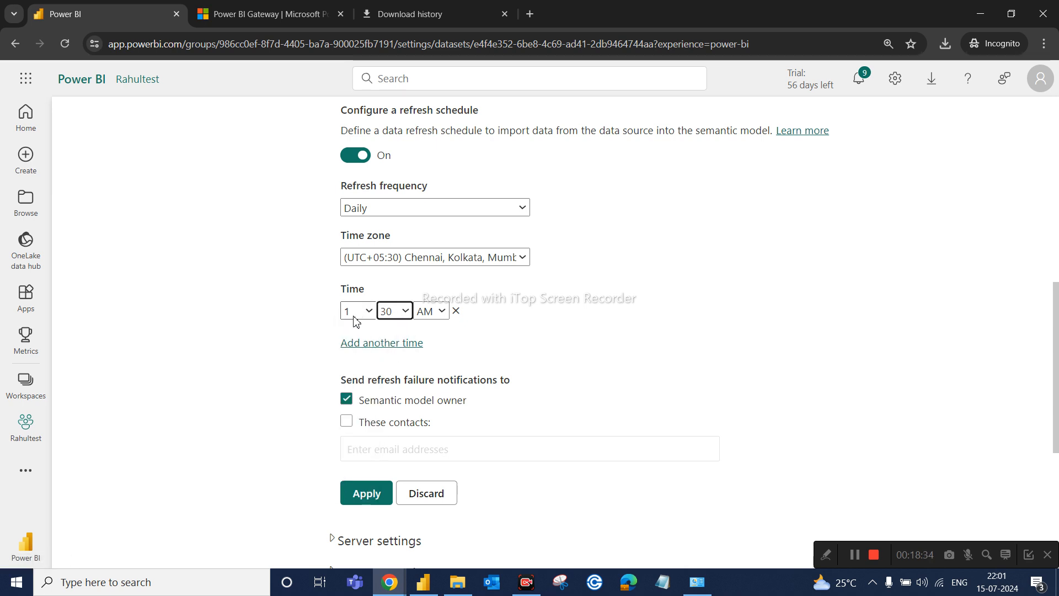
click(403, 312)
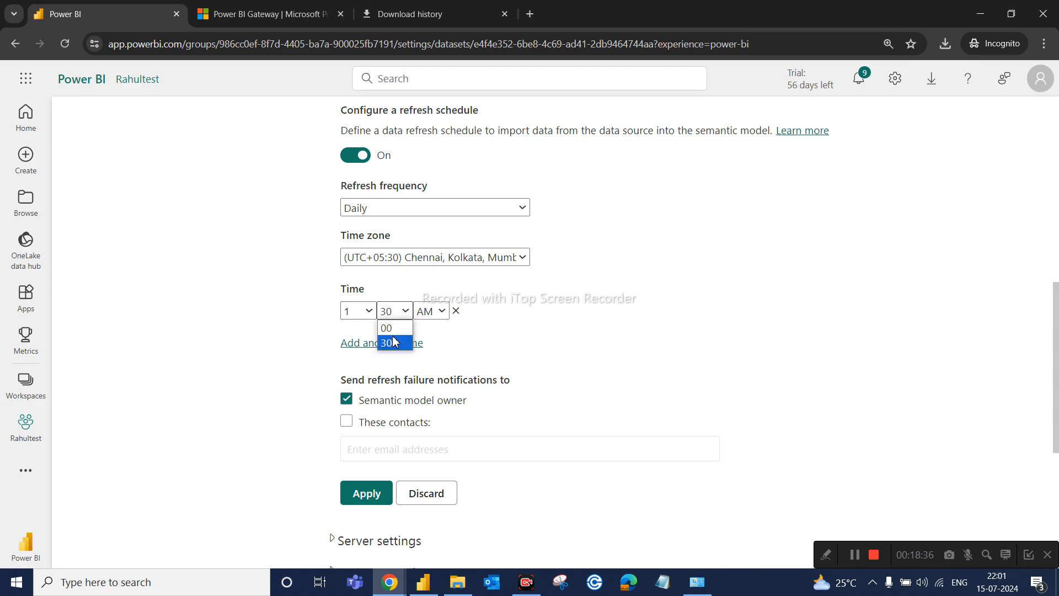
click(395, 332)
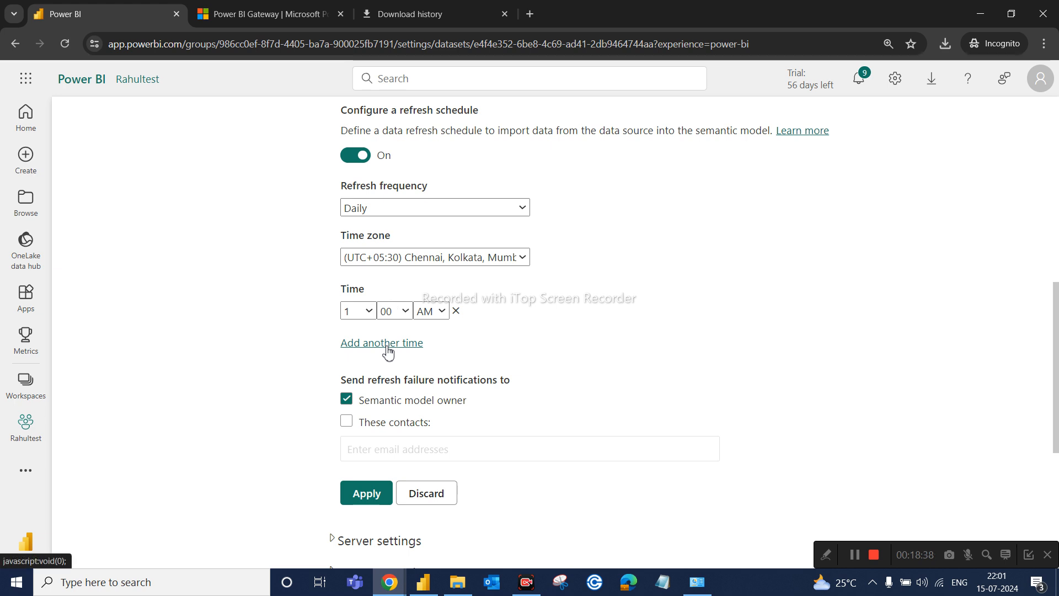
Add two more scheduled refresh times, at 2:00 AM and 3:00 AM
click(359, 343)
click(369, 344)
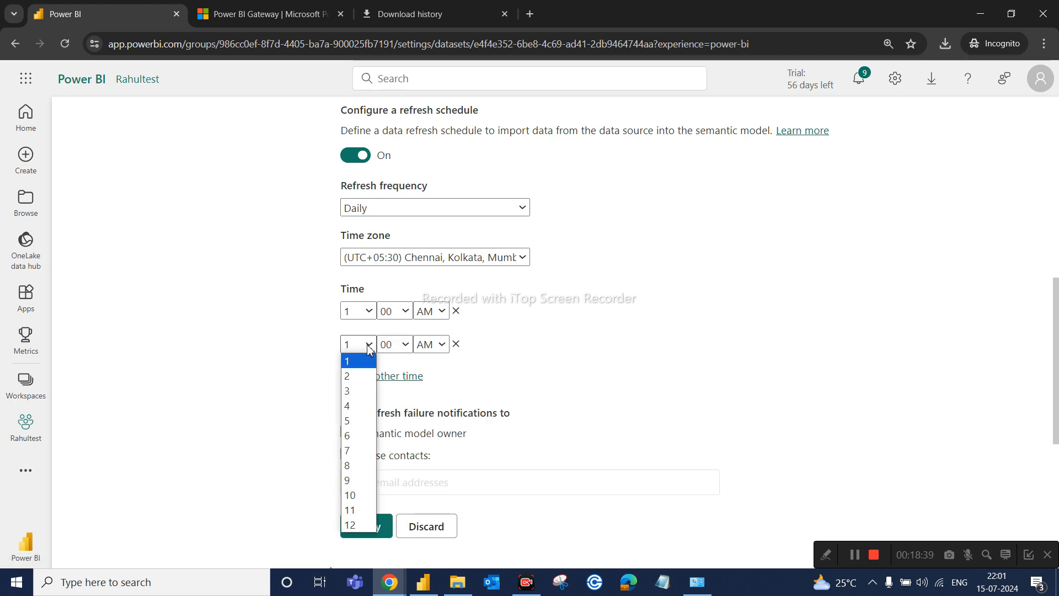
click(356, 373)
click(394, 378)
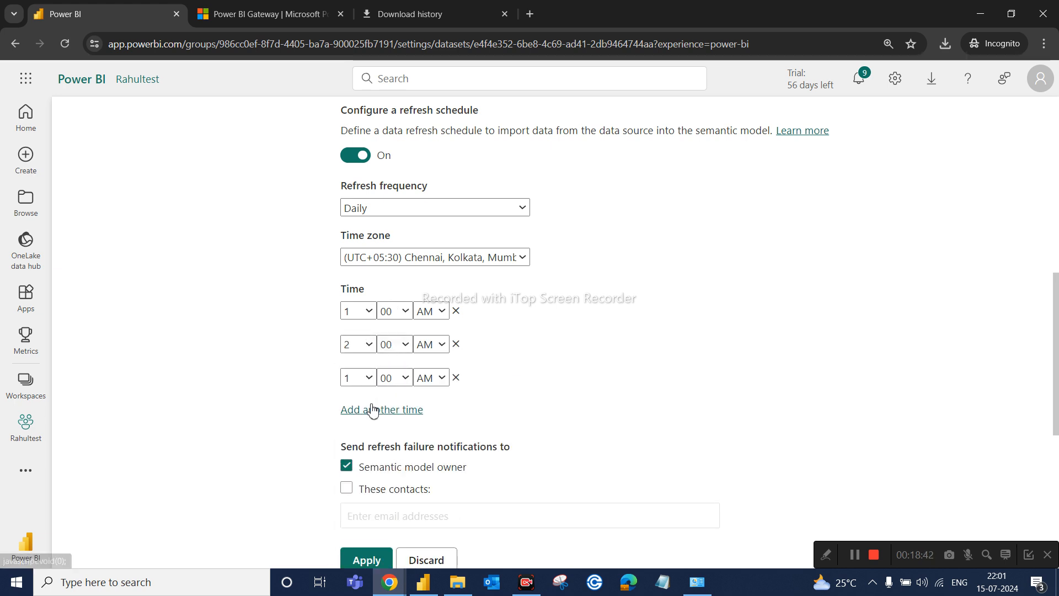
click(365, 378)
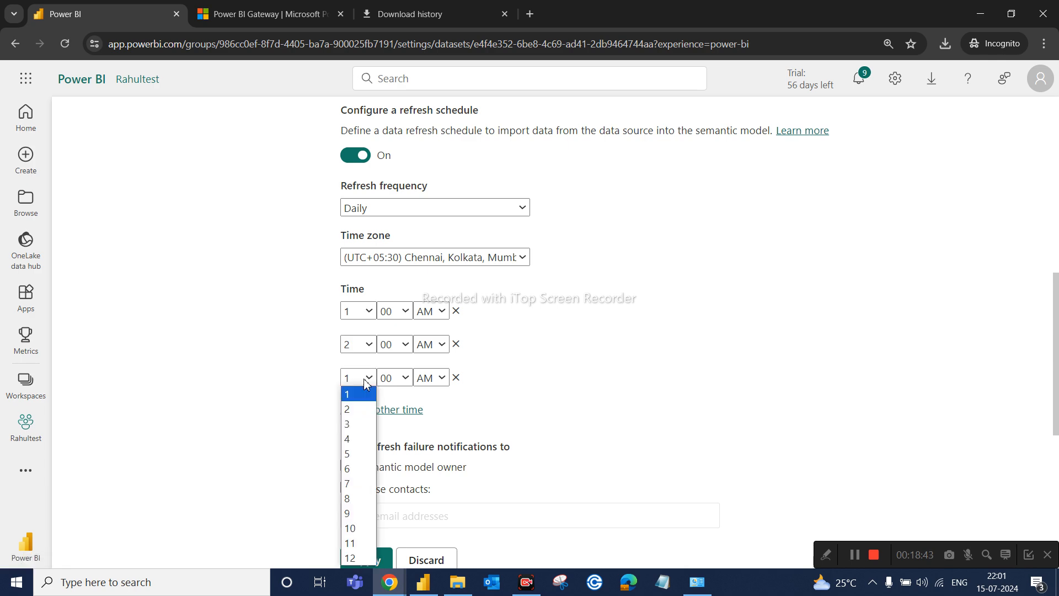
click(348, 424)
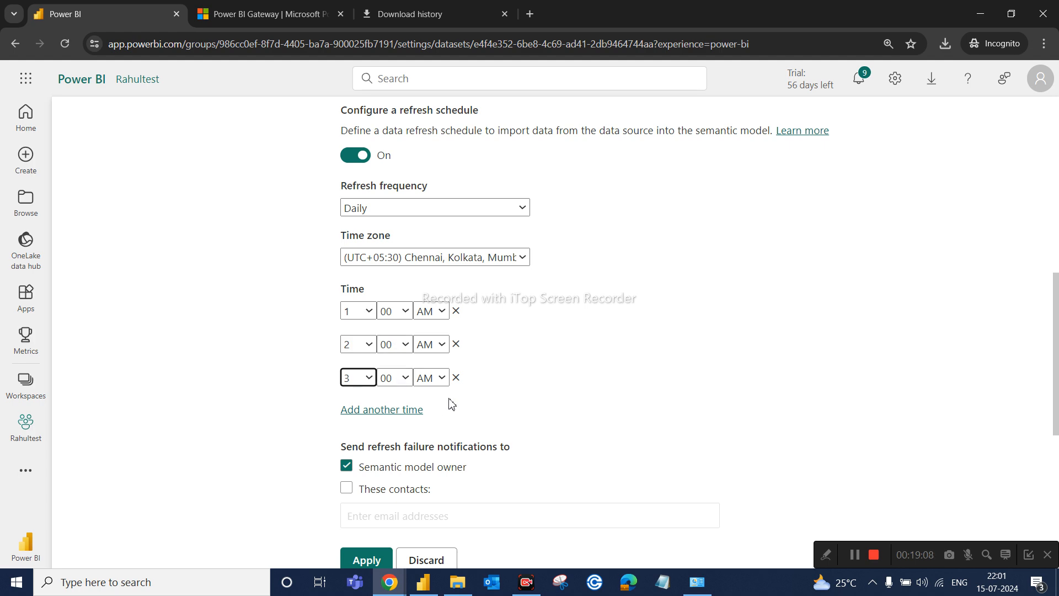
Remove two of the three refresh times, leaving only the 1:00 AM entry in the schedule
scroll(451, 402, down, 1)
click(456, 315)
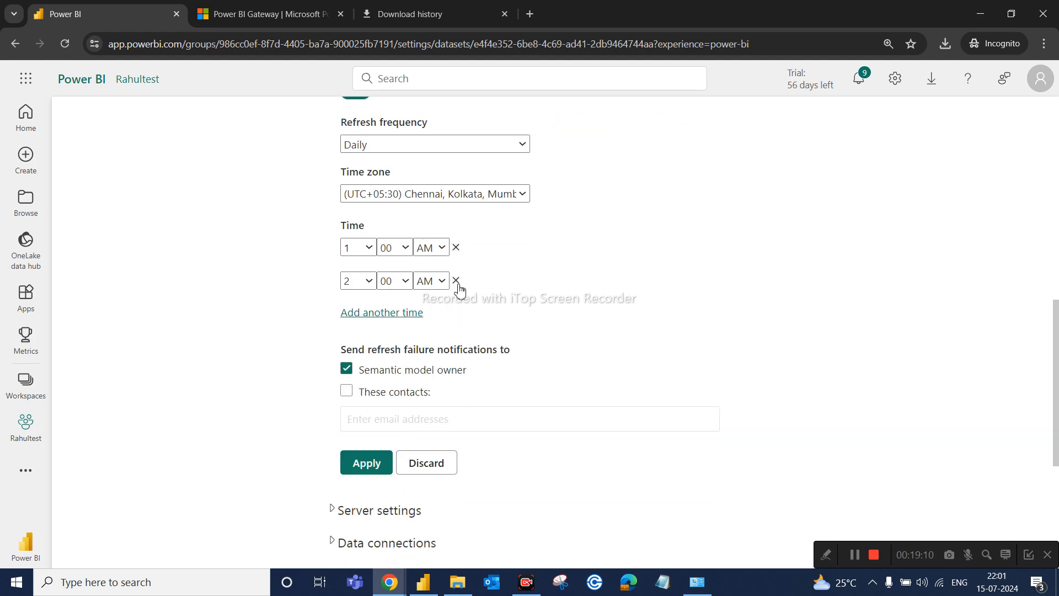
click(456, 282)
Set the remaining refresh time to 10:00 AM and apply the refresh schedule
click(364, 251)
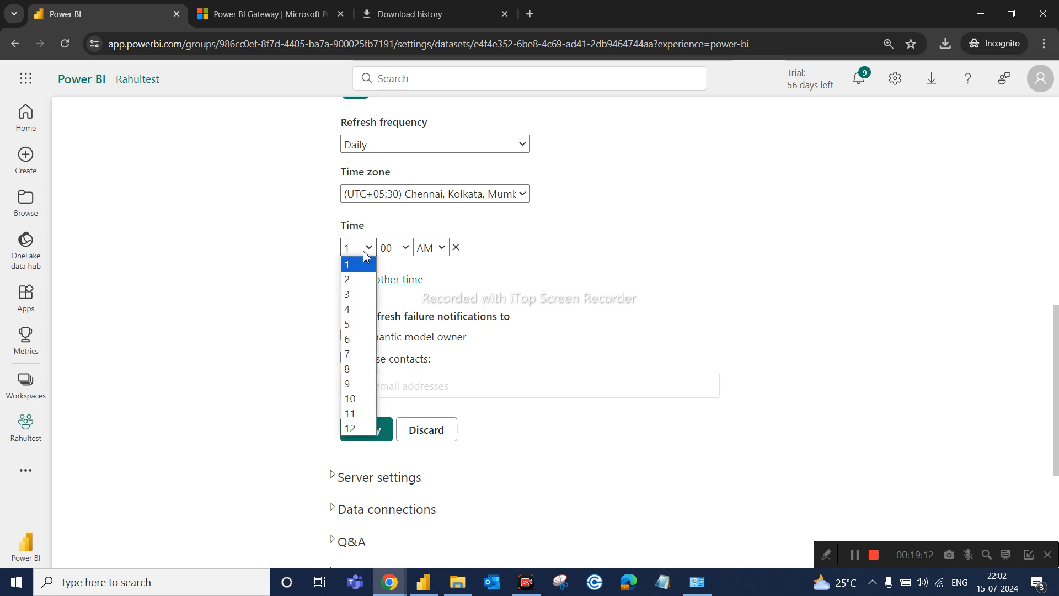
click(360, 398)
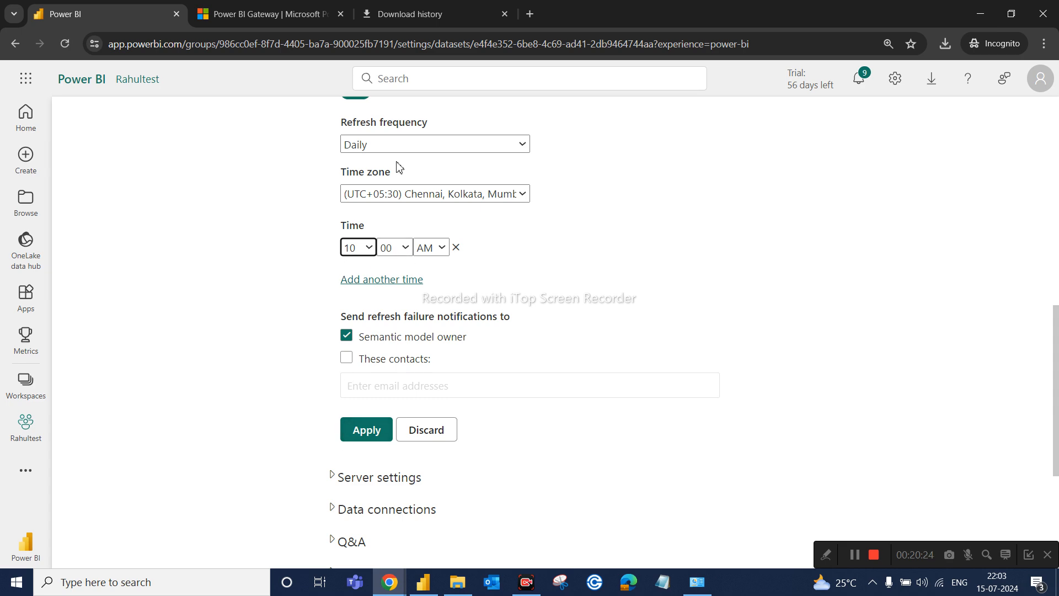
click(367, 429)
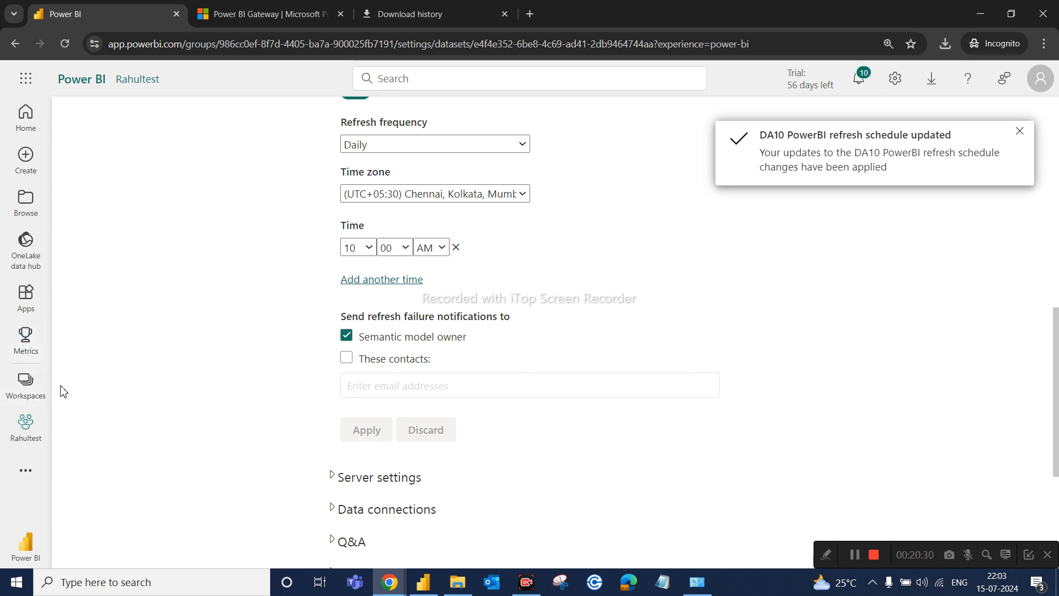
Return to the Rahultest workspace to check the semantic model's next scheduled refresh
click(23, 393)
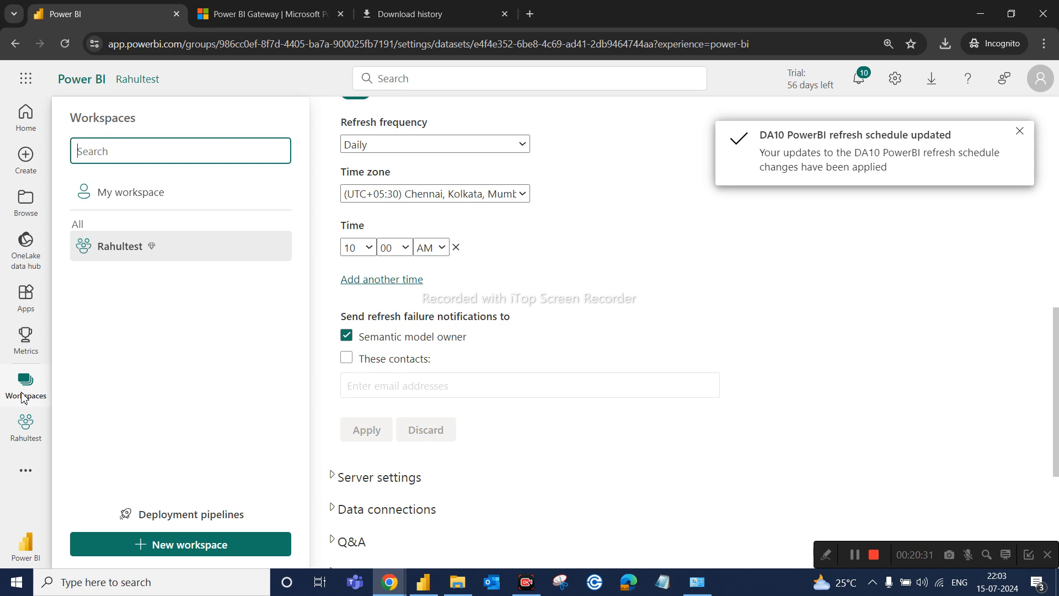
click(121, 247)
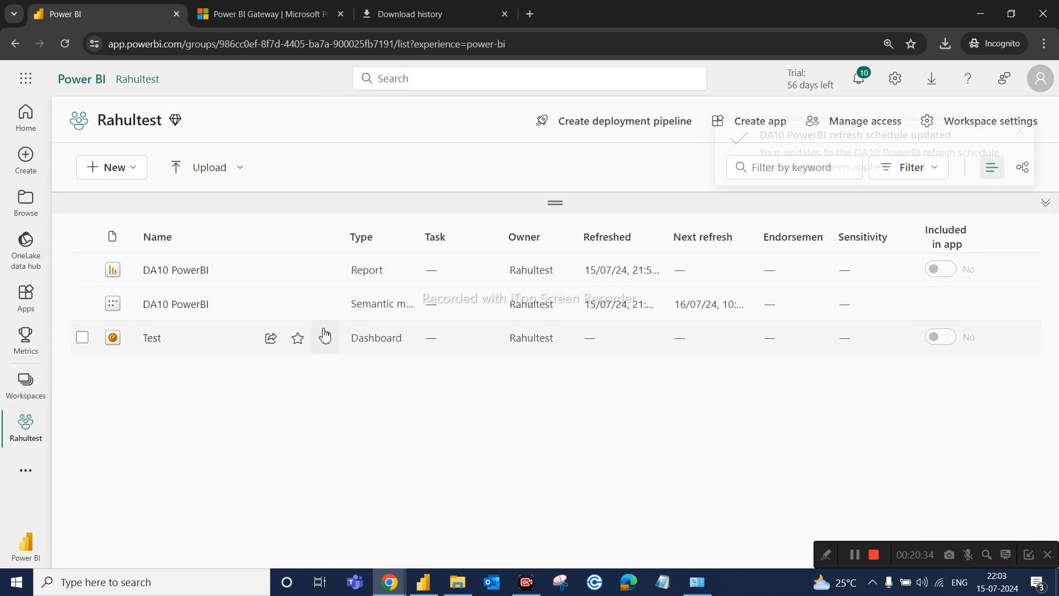
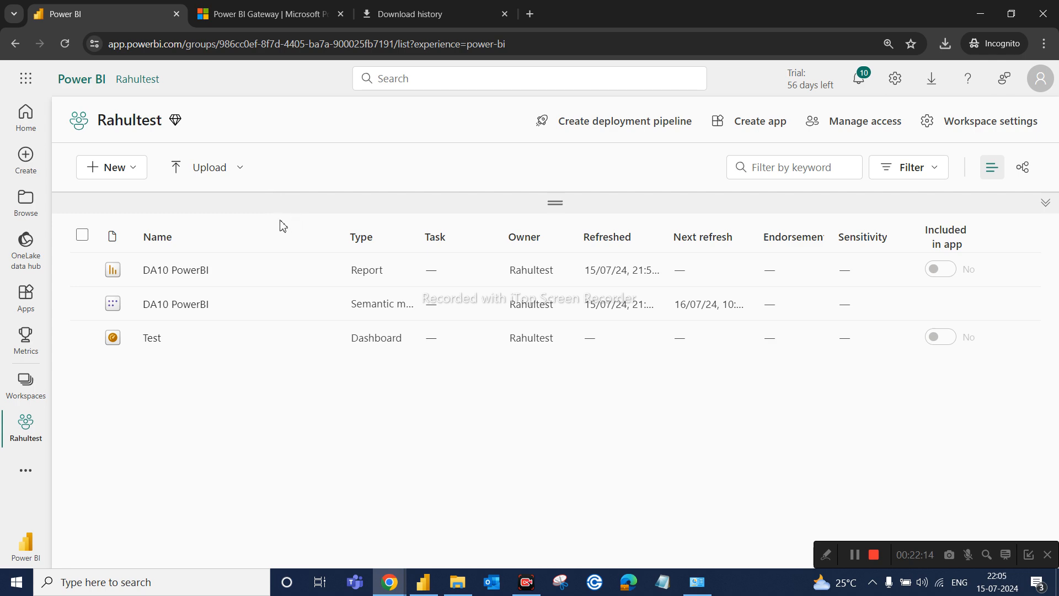
click(320, 238)
Compare the DA10 PowerBI report in Power BI Desktop with the items published in the Rahultest workspace in Chrome
mouse_move(424, 590)
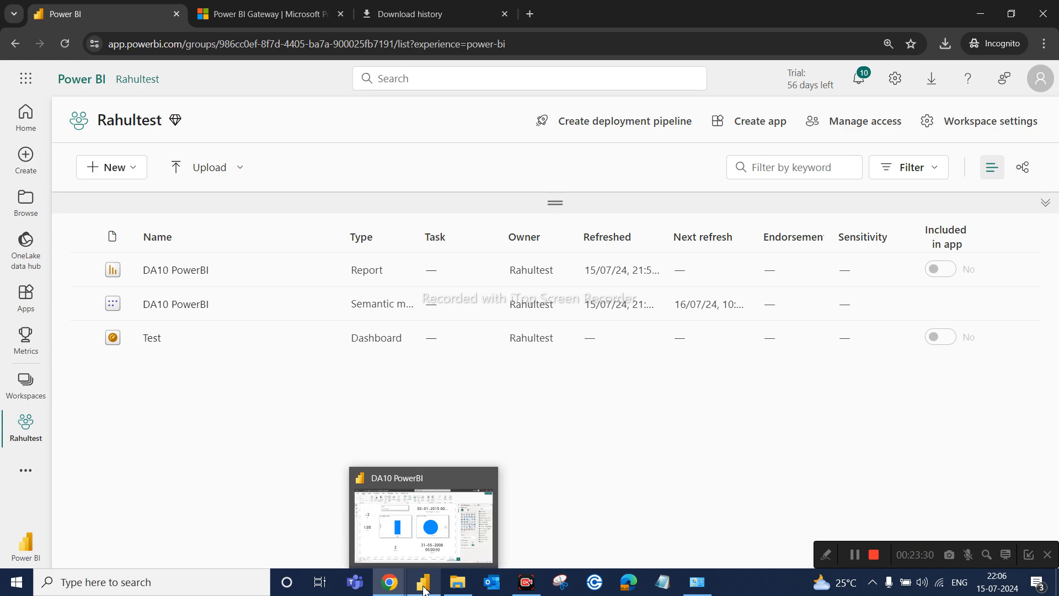
mouse_move(391, 495)
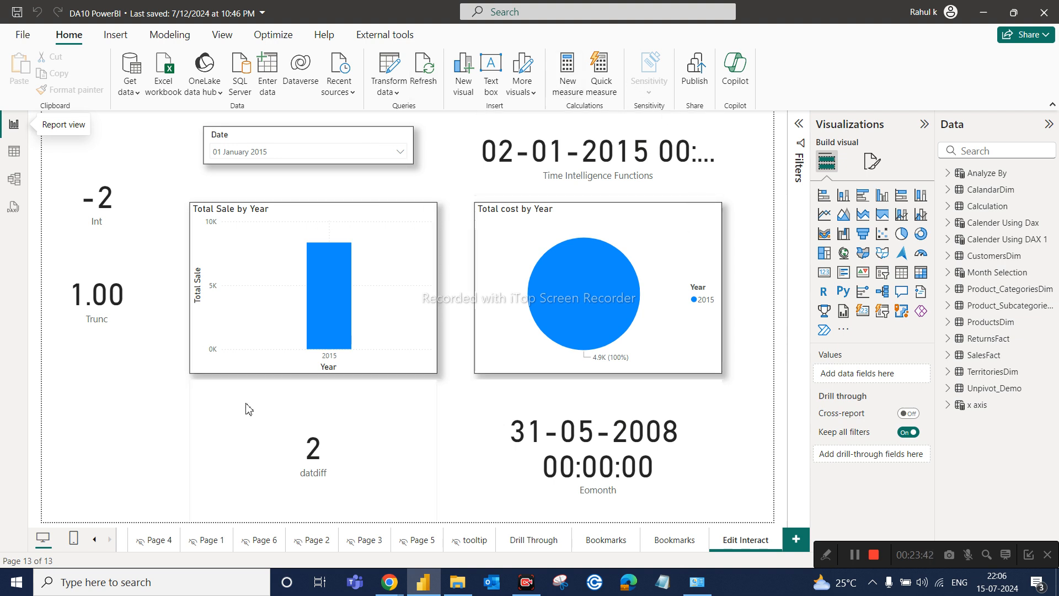
mouse_move(388, 584)
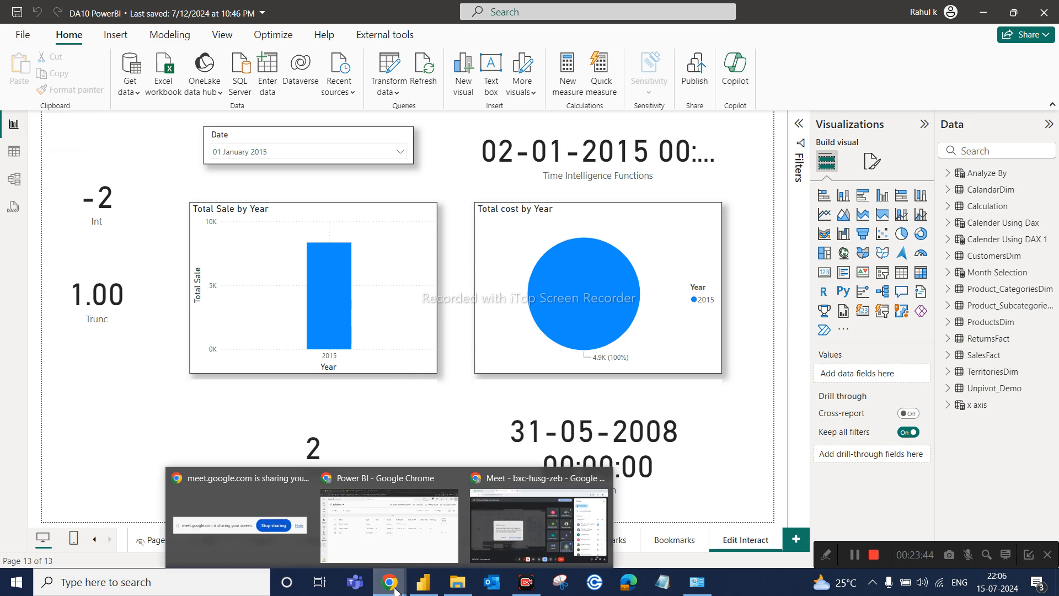
click(378, 538)
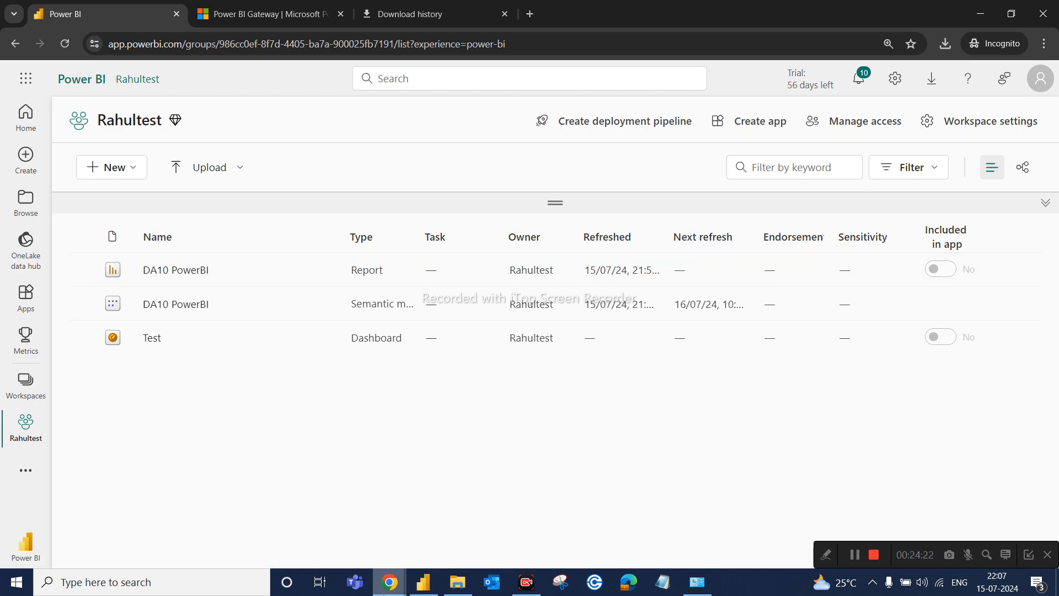
mouse_move(429, 593)
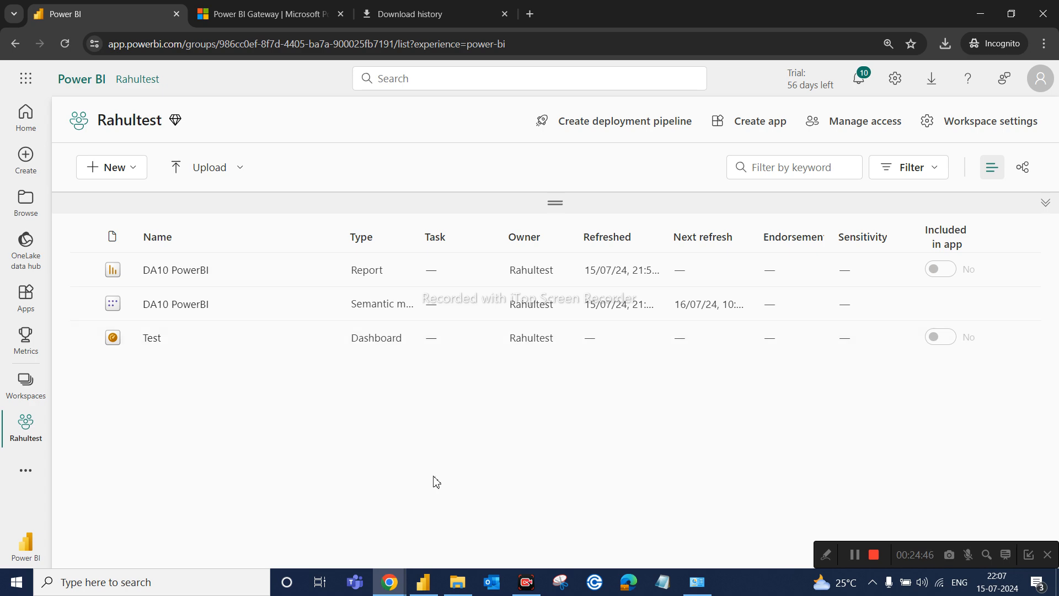
click(430, 587)
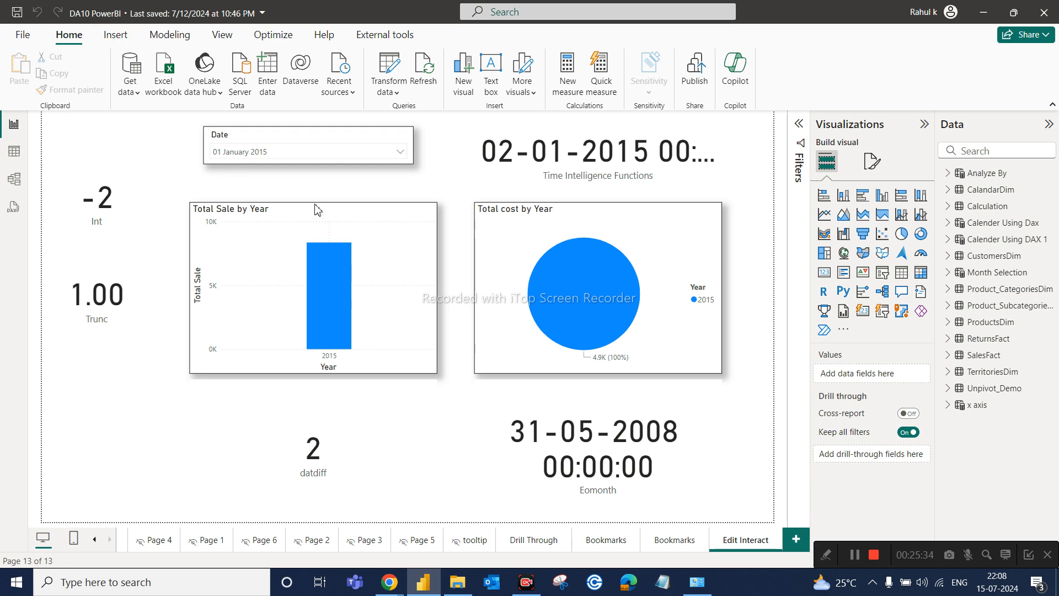
mouse_move(563, 331)
click(382, 591)
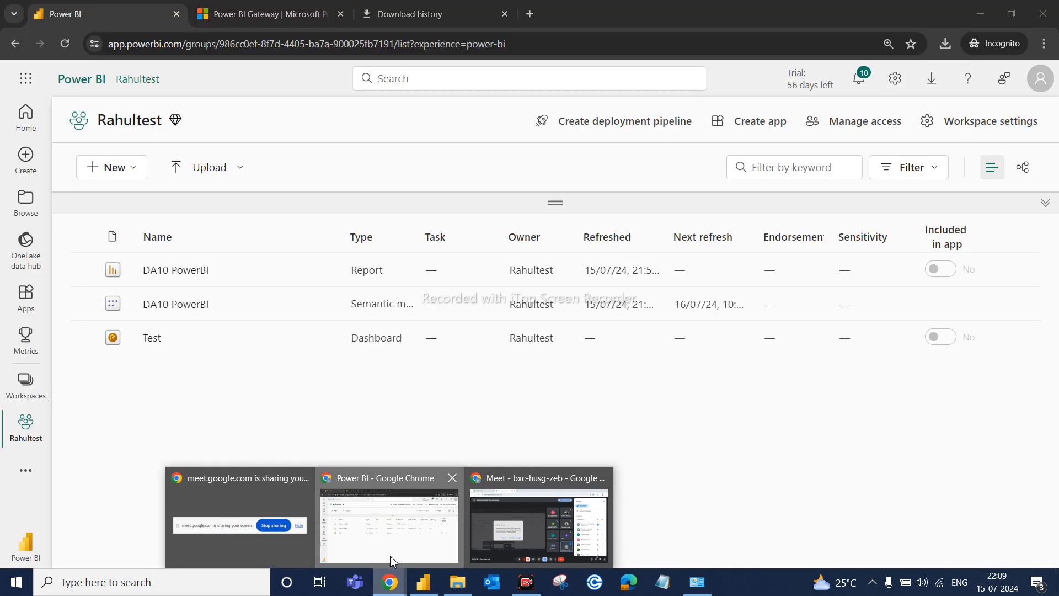
click(391, 561)
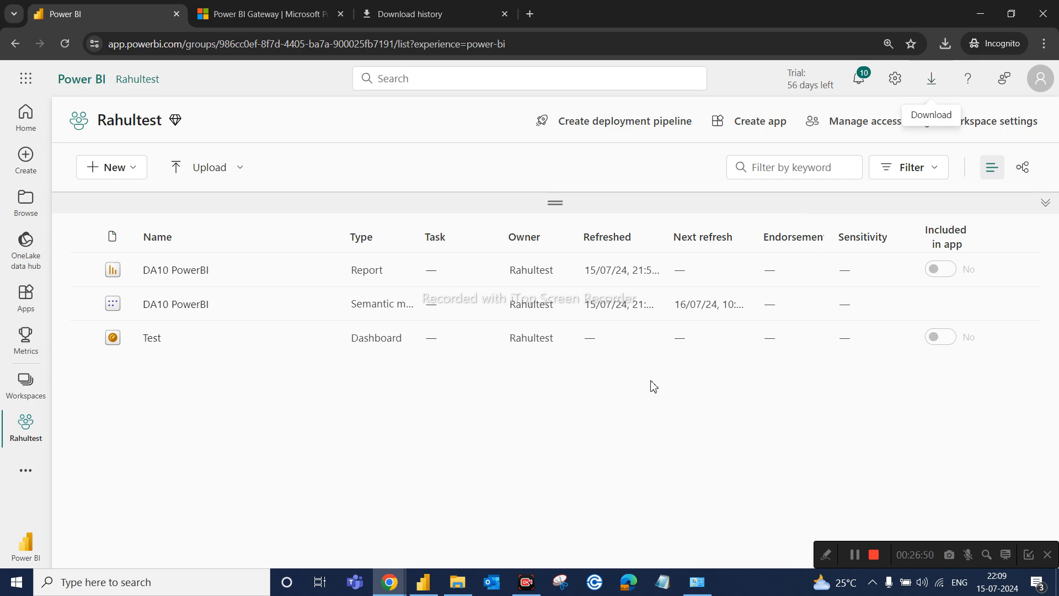
click(284, 12)
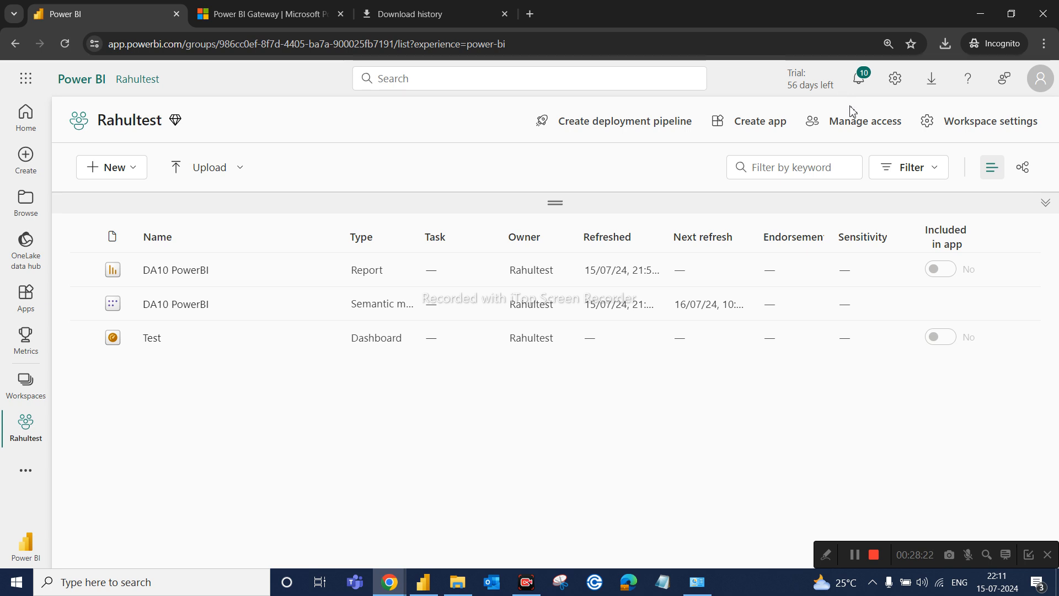
Review who has access to the Rahultest workspace and check the signed-in account's profile
click(855, 128)
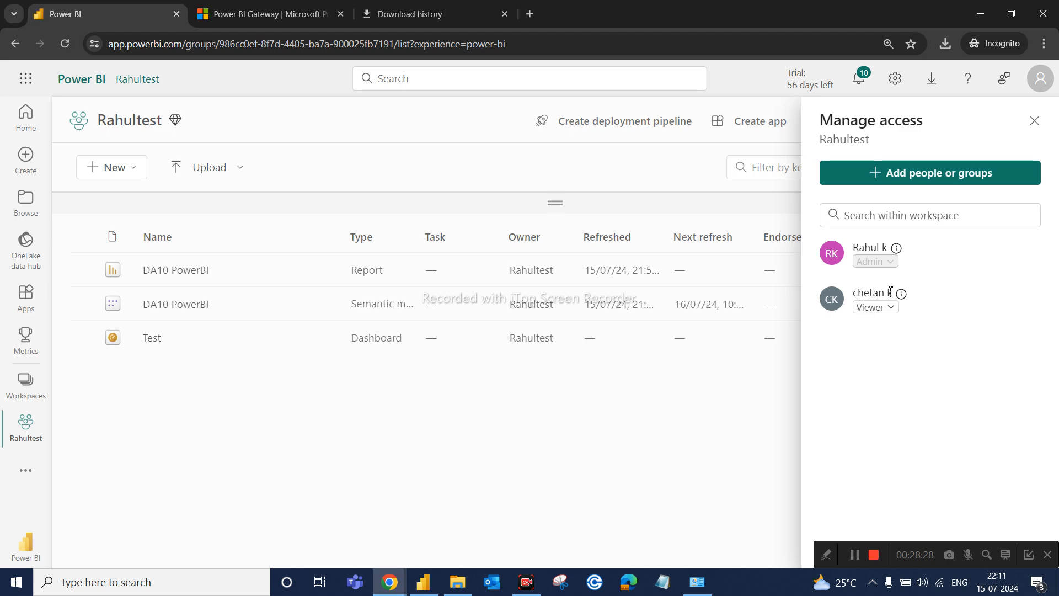
click(759, 378)
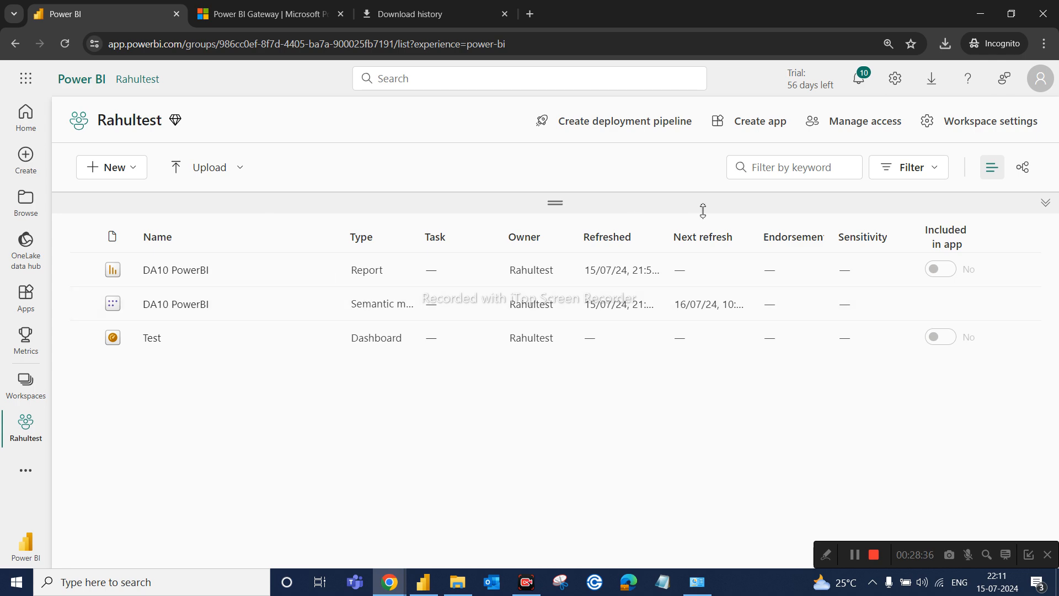
click(1050, 84)
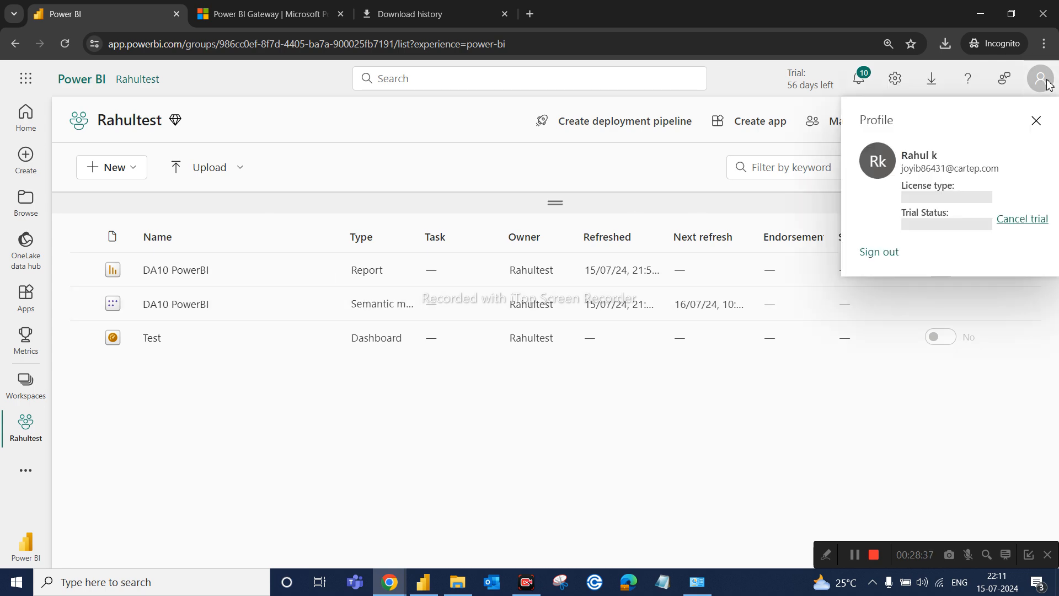
click(876, 380)
click(869, 127)
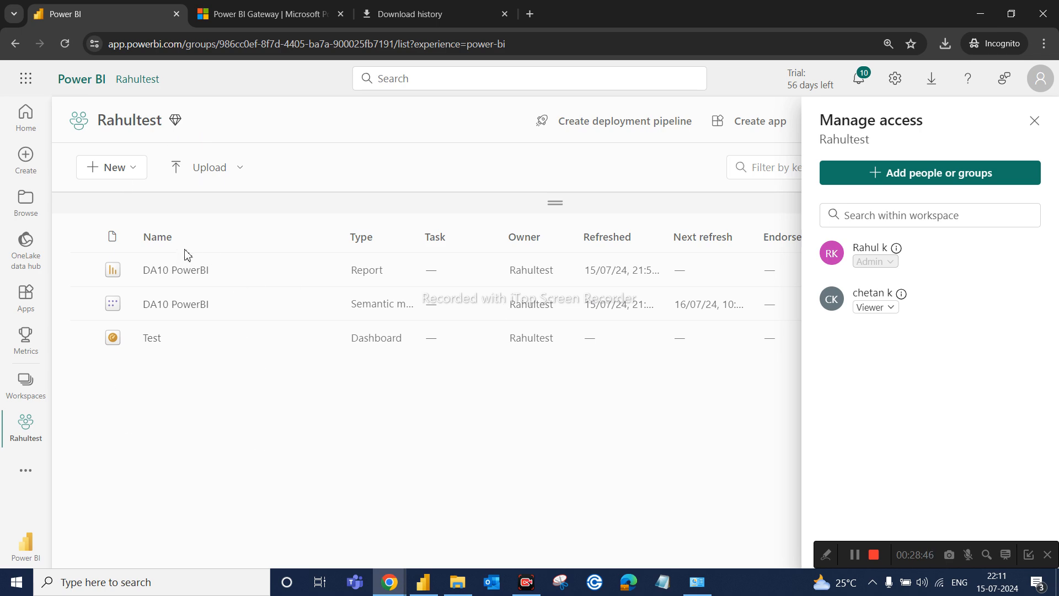
click(187, 372)
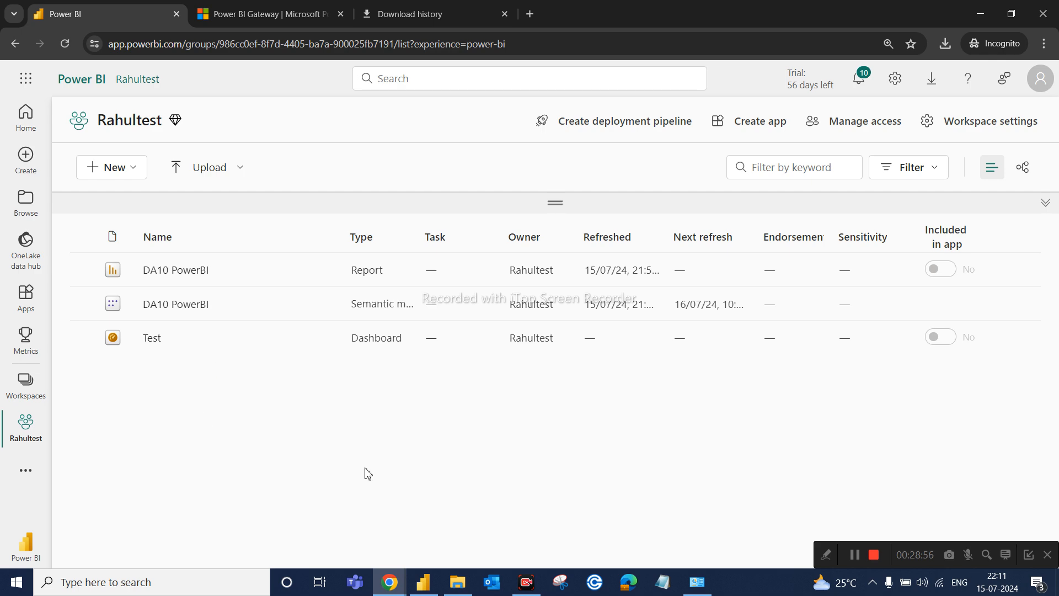
Switch to the Google Meet call and admit the waiting participant
mouse_move(428, 593)
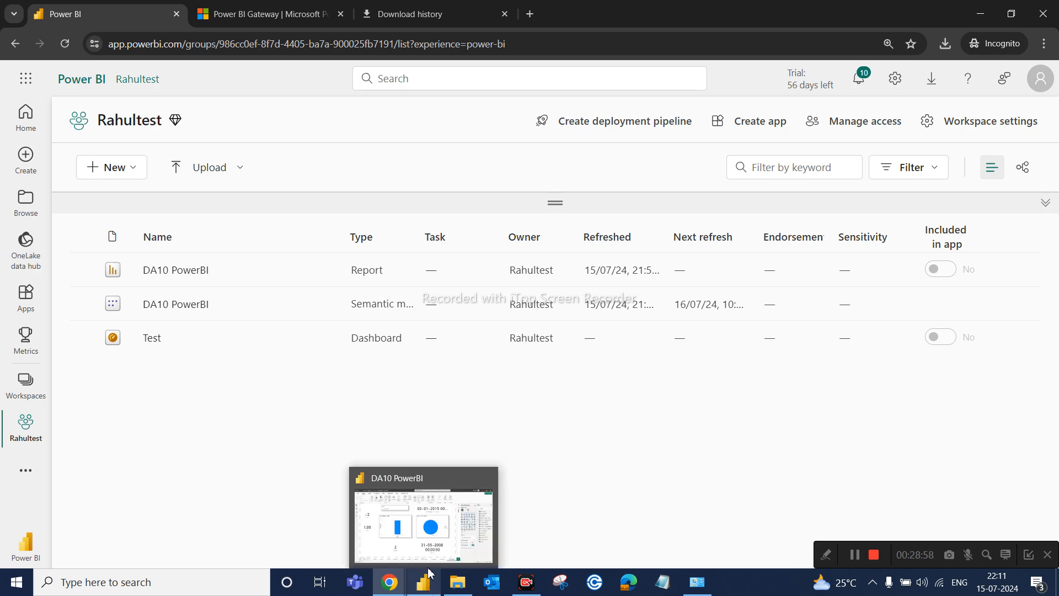
click(428, 574)
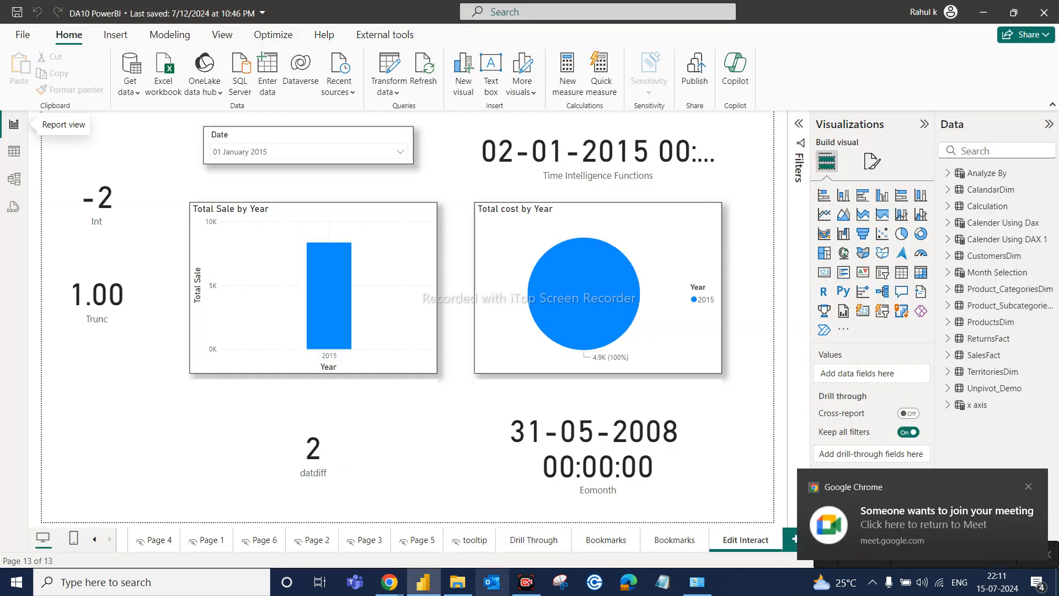
click(906, 499)
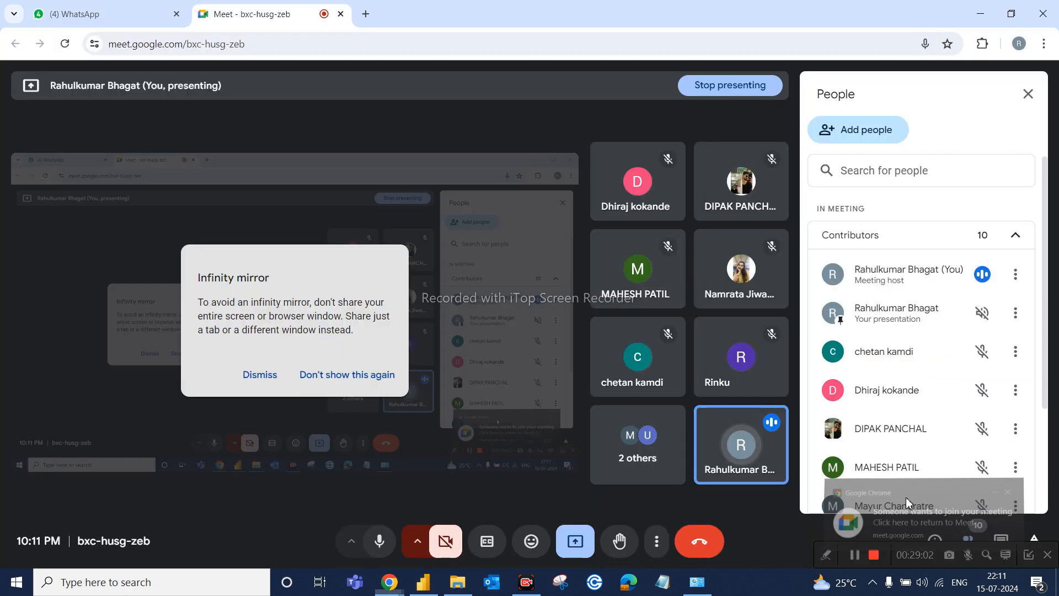
click(974, 301)
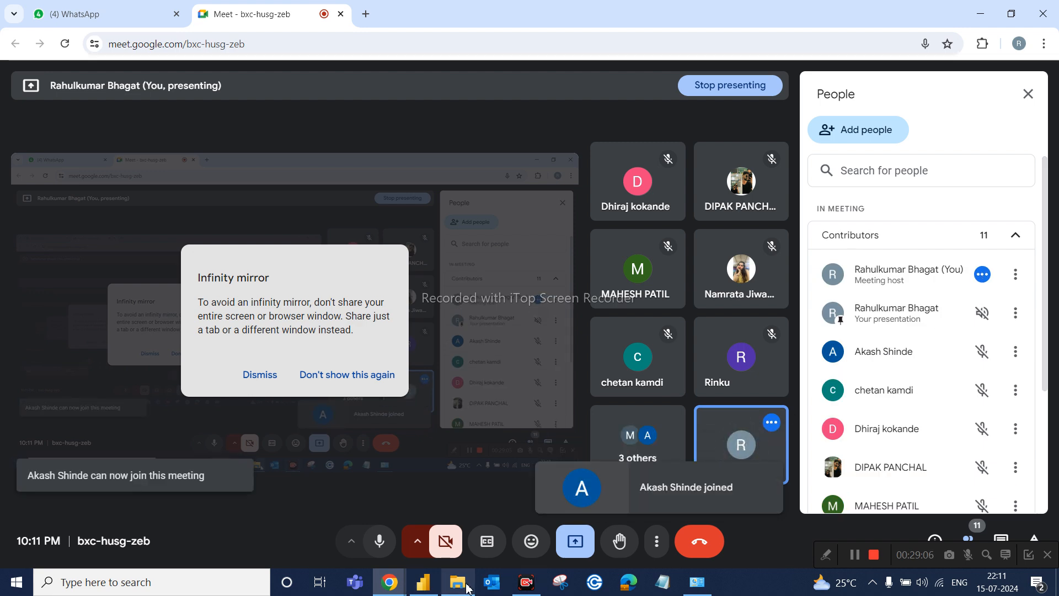
Switch to File Explorer and open DA9 PowerBI.pbix from the Desktop folder in Power BI Desktop
click(457, 582)
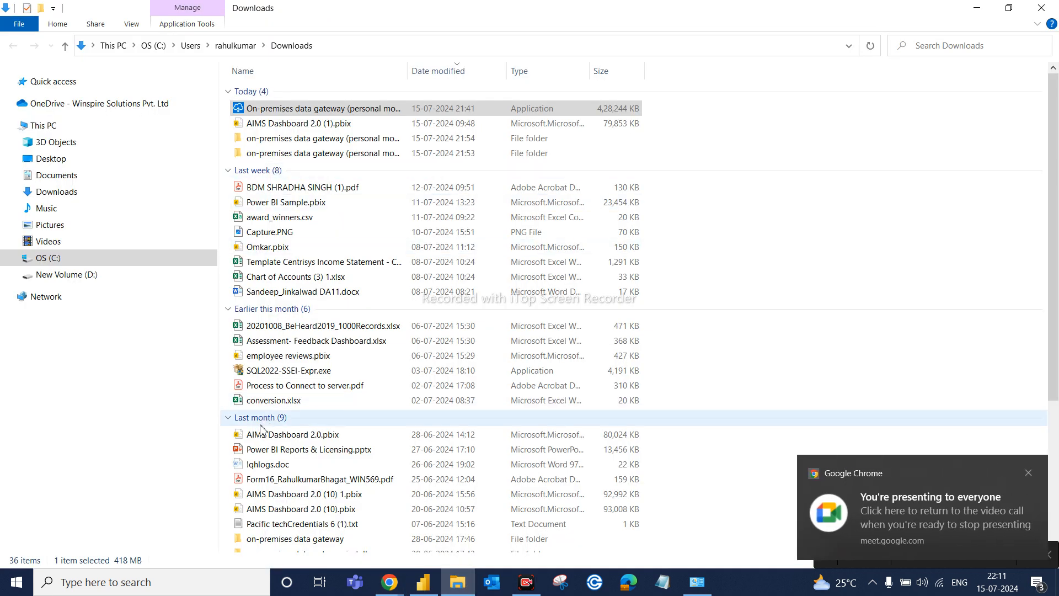
click(125, 159)
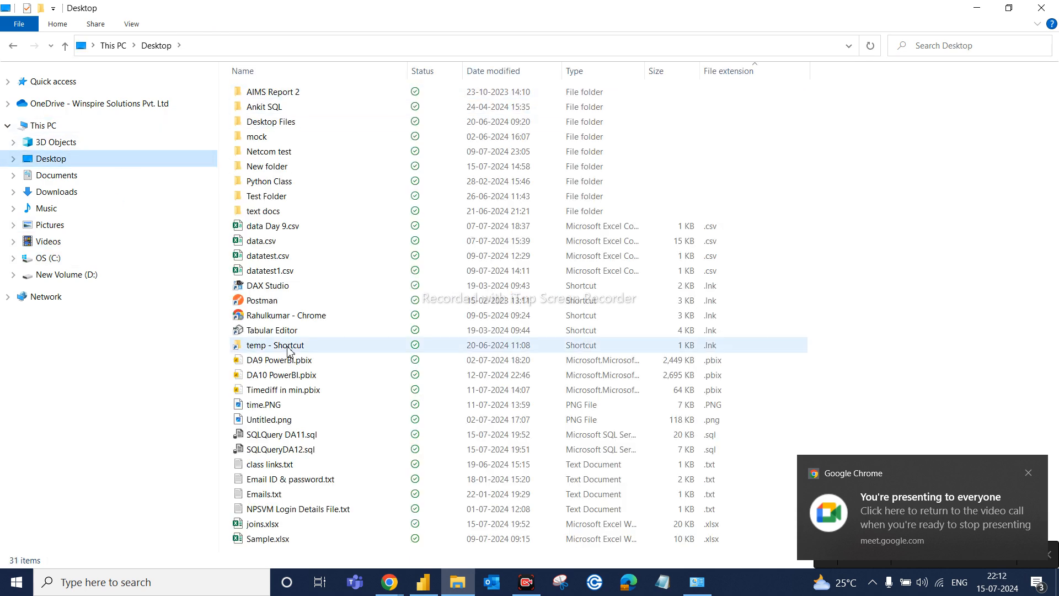
double_click(287, 361)
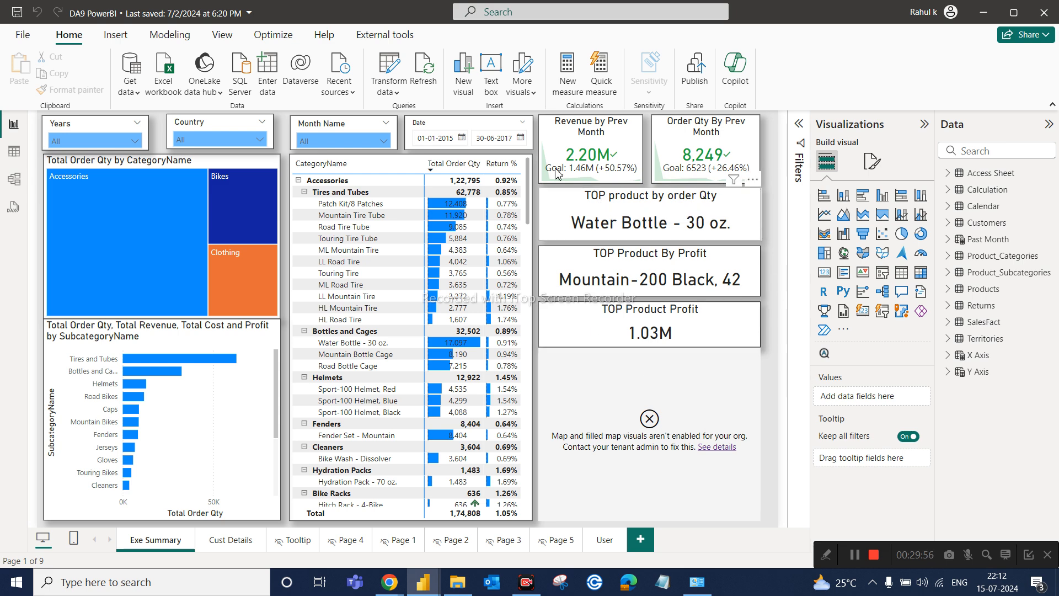
Save the DA9 PowerBI report's changes and publish it to the Rahultest workspace
click(696, 74)
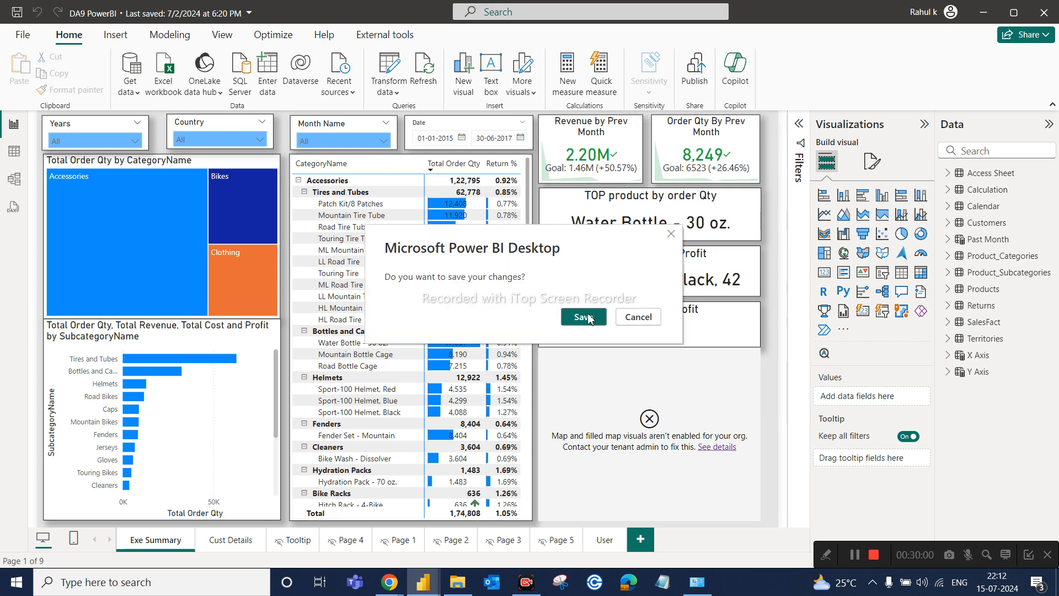
click(589, 318)
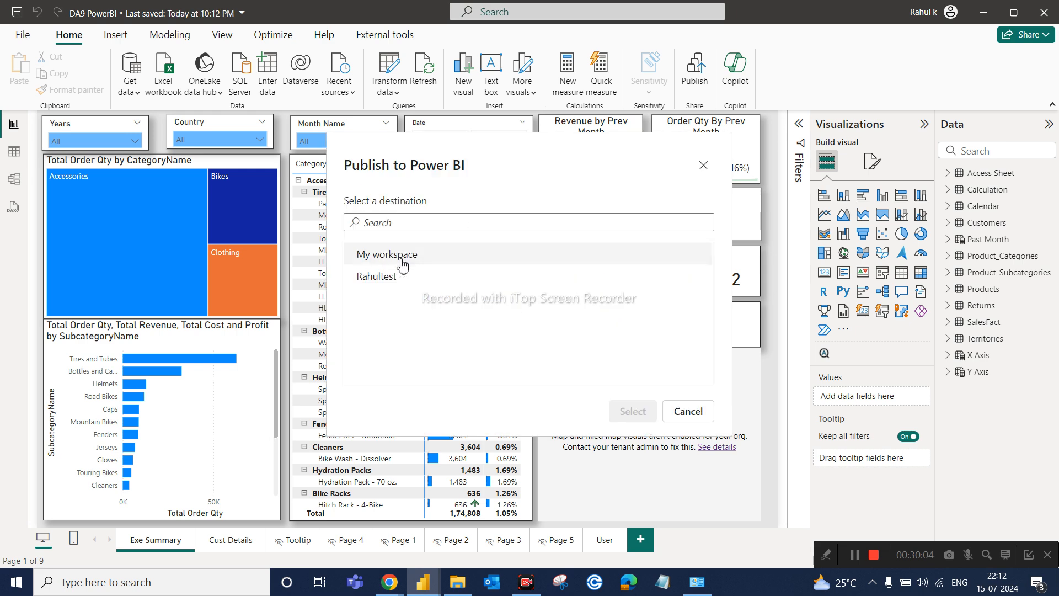
click(396, 274)
click(631, 415)
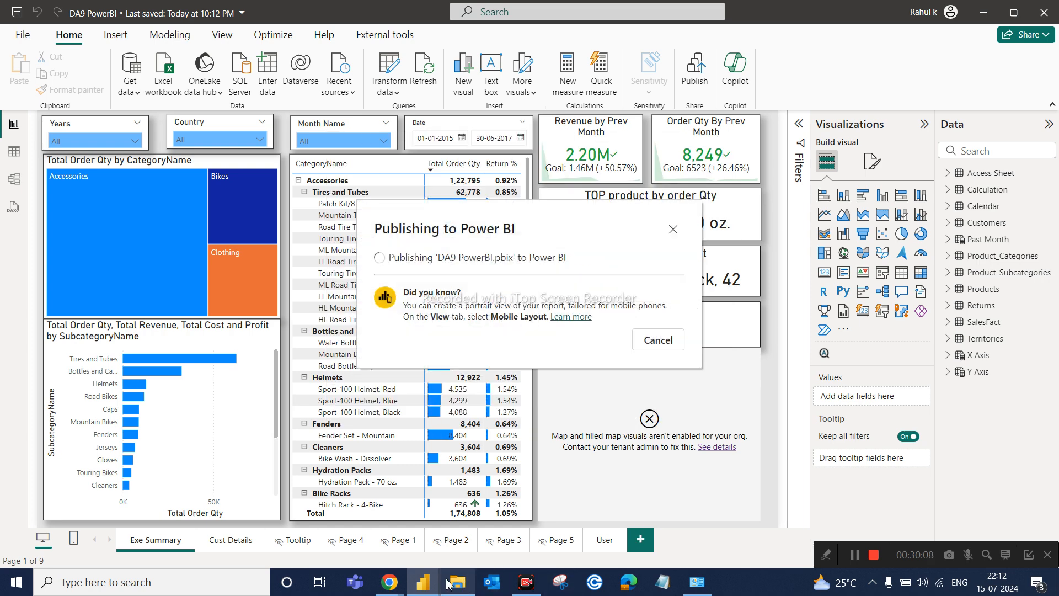
Return to the Rahultest workspace in Chrome and remove the Viewer from its access list
mouse_move(389, 591)
click(380, 528)
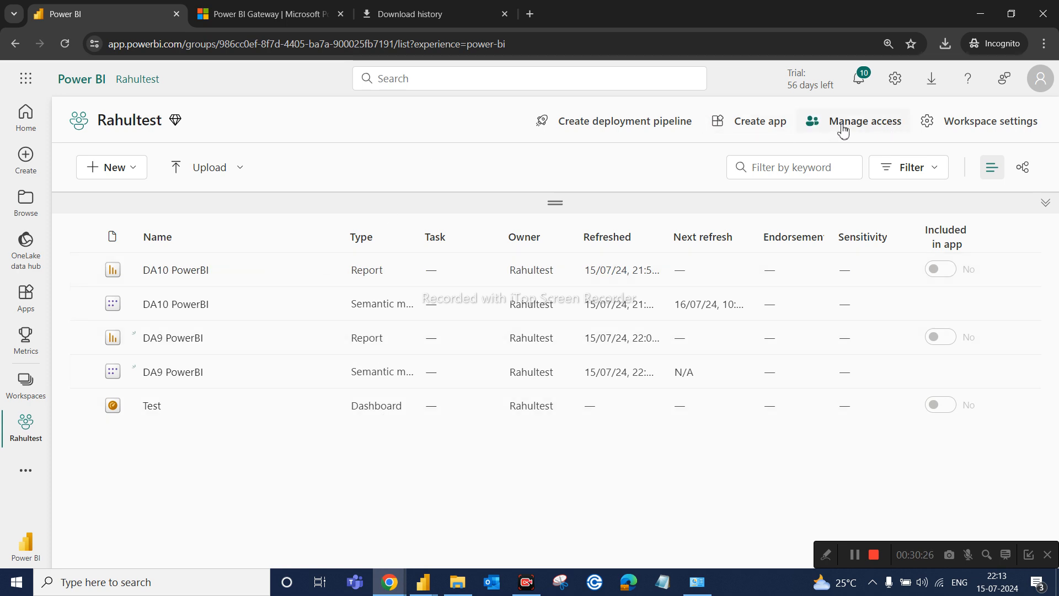
click(899, 130)
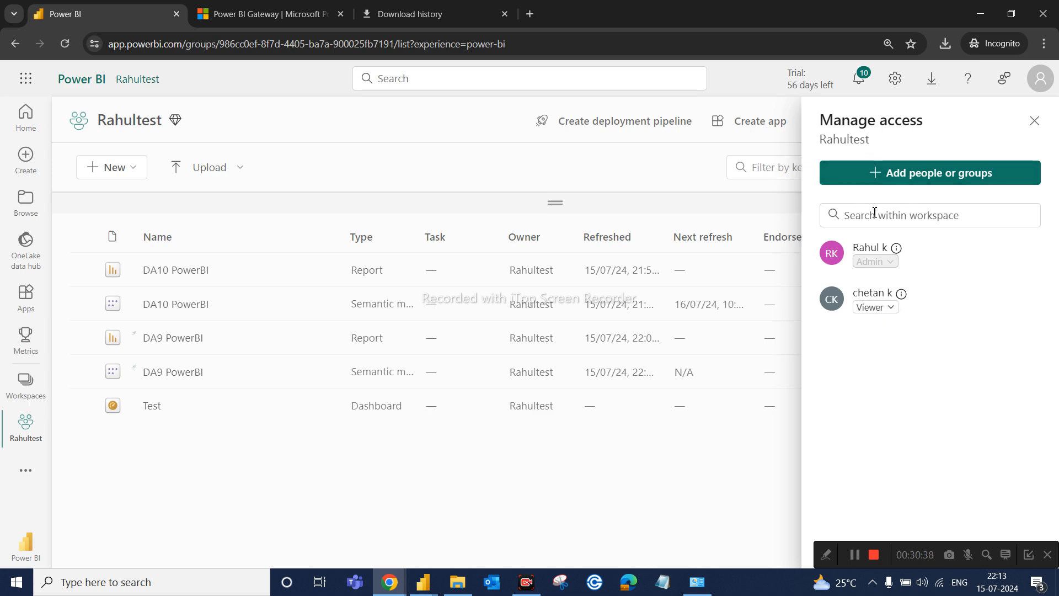
click(890, 312)
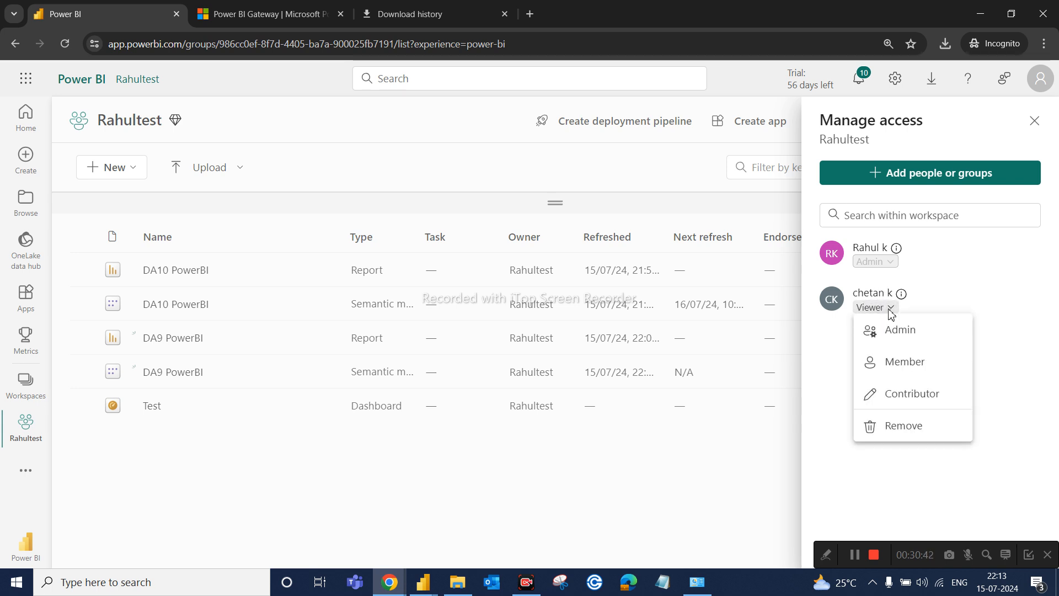
click(895, 430)
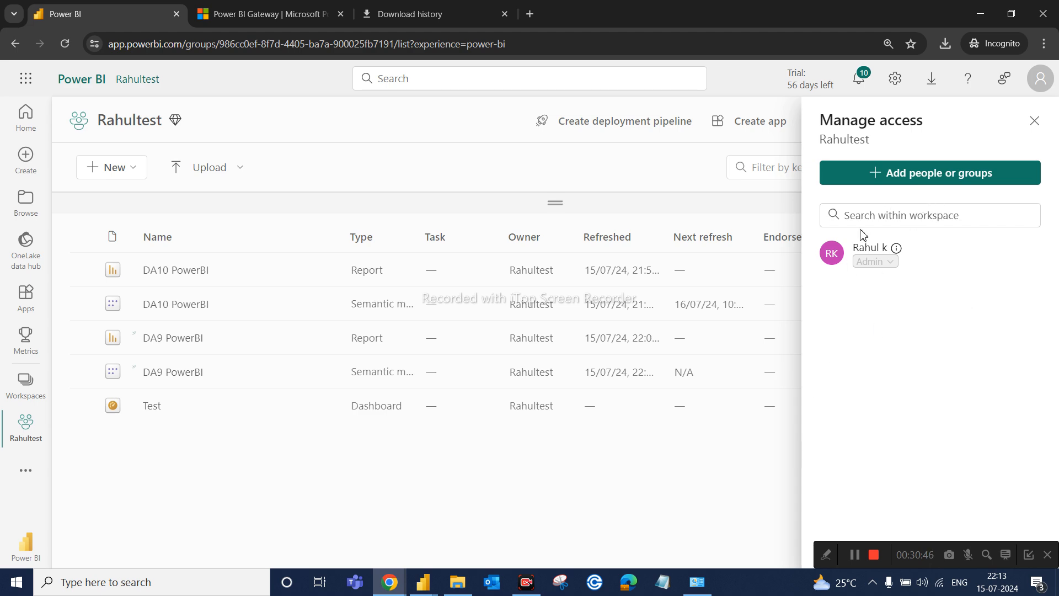
click(786, 453)
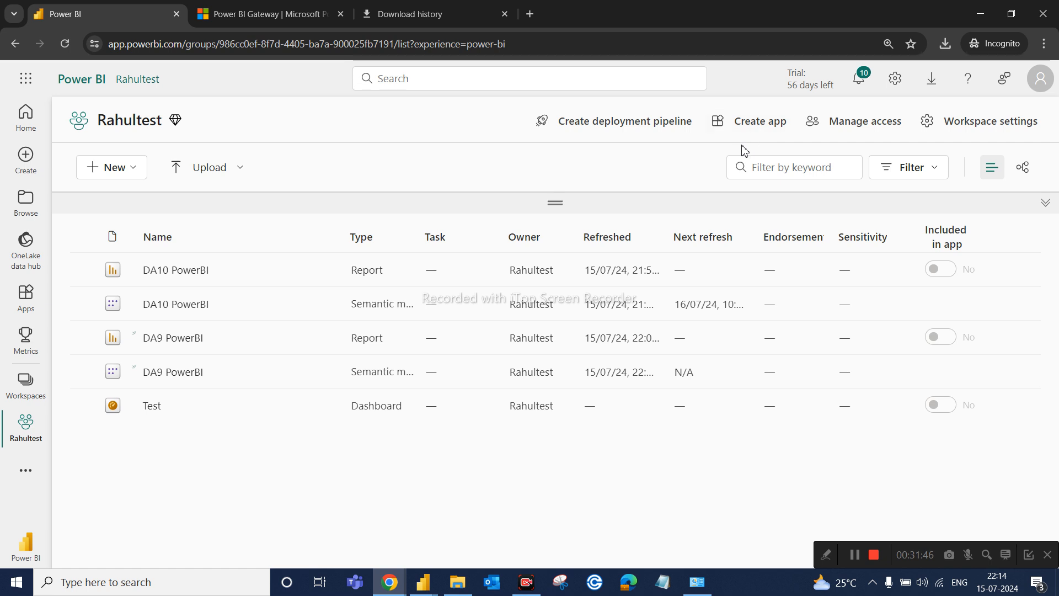
Start creating an app from the Rahultest workspace, naming it RahultestDA10 with the description "test"
click(762, 130)
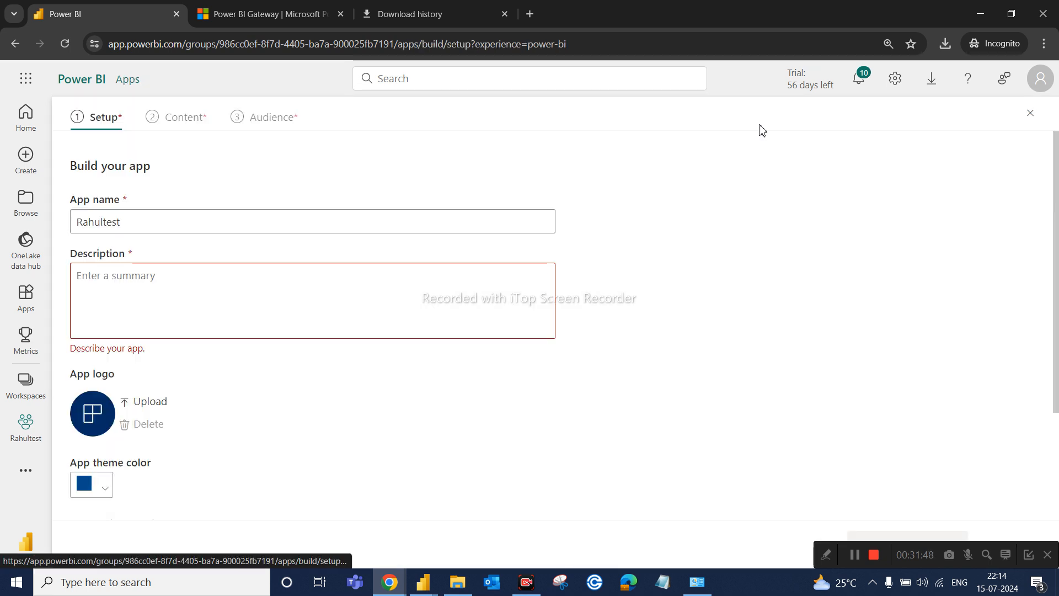
click(178, 220)
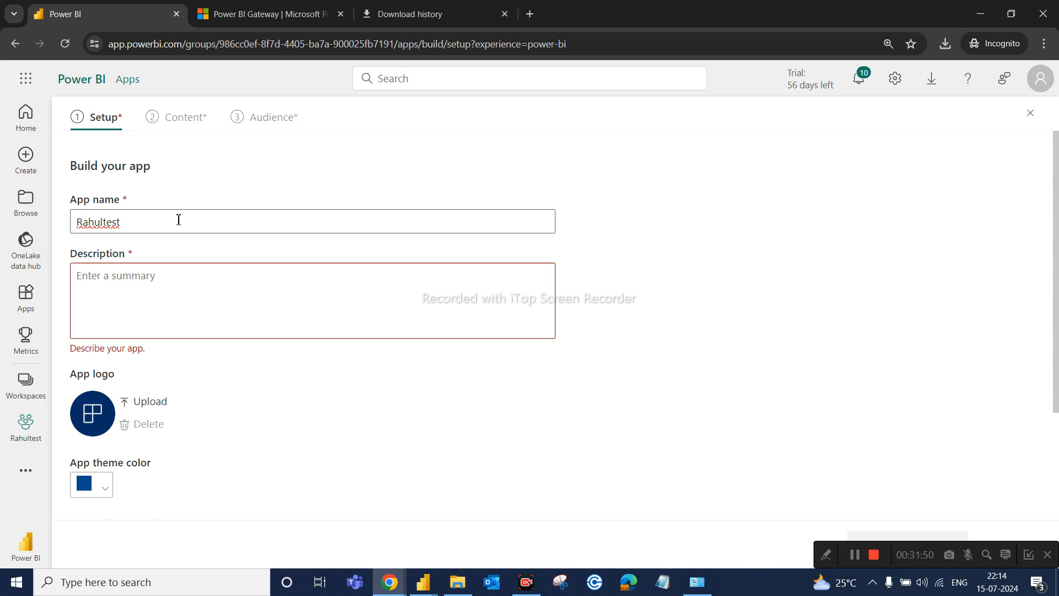
text(DA10)
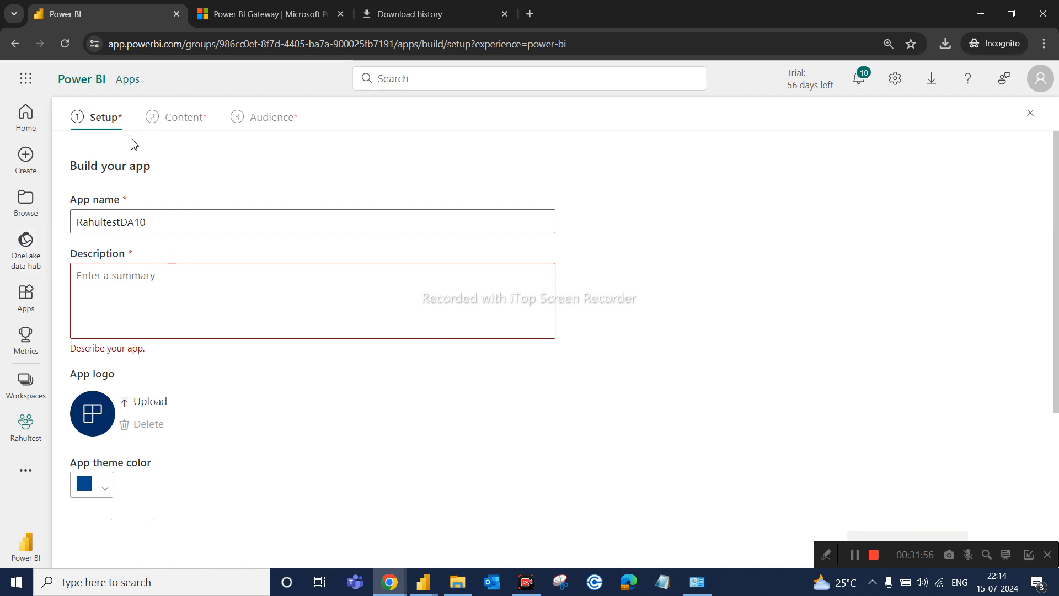
click(180, 298)
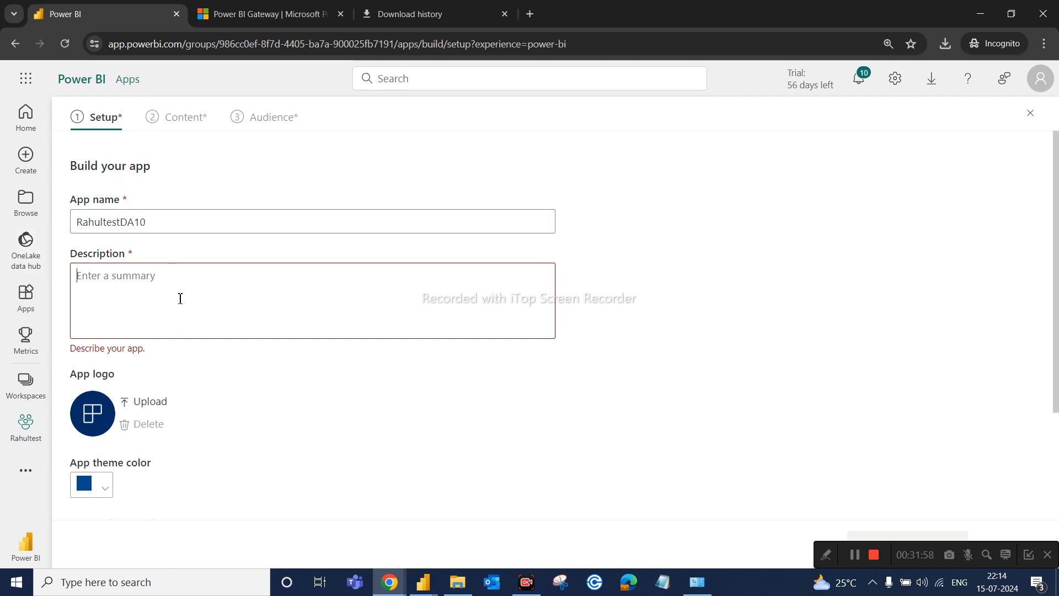
text(test)
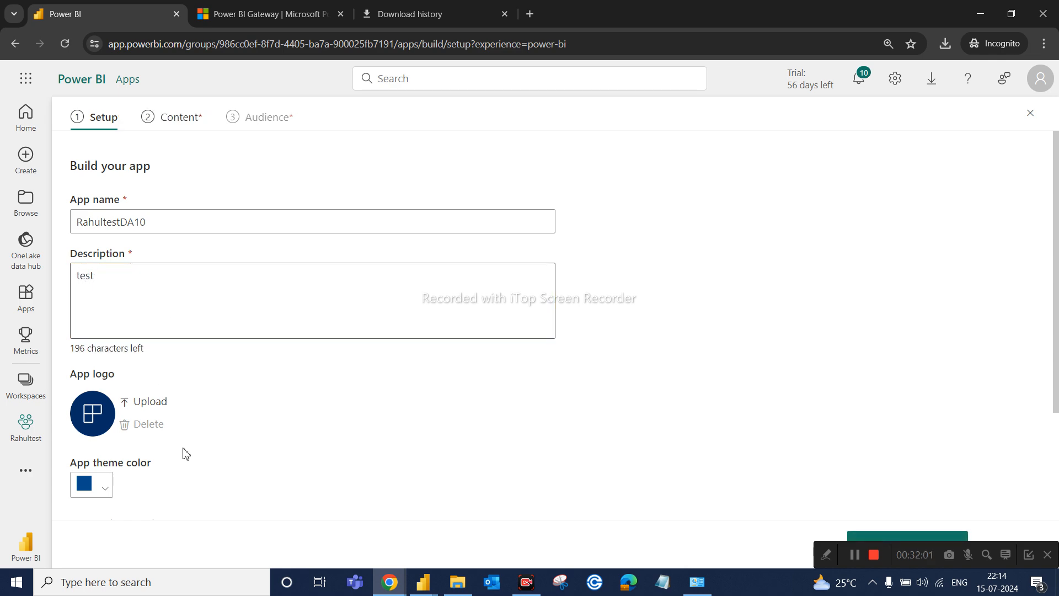
scroll(204, 453, down, 3)
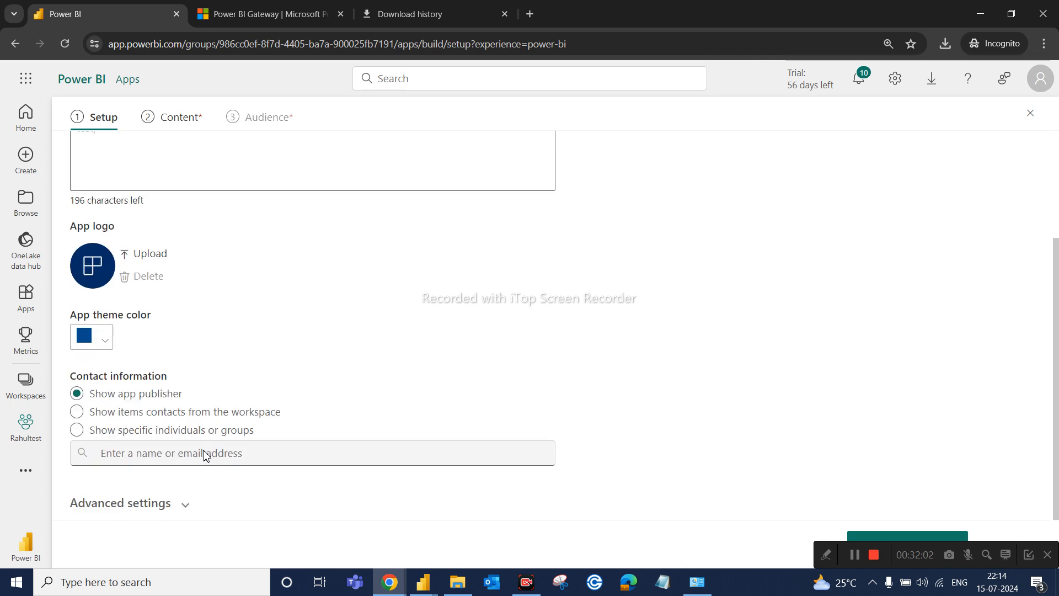
Add the DA10 PowerBI and DA9 PowerBI reports from the workspace as content of the RahultestDA10 app
scroll(204, 449, up, 3)
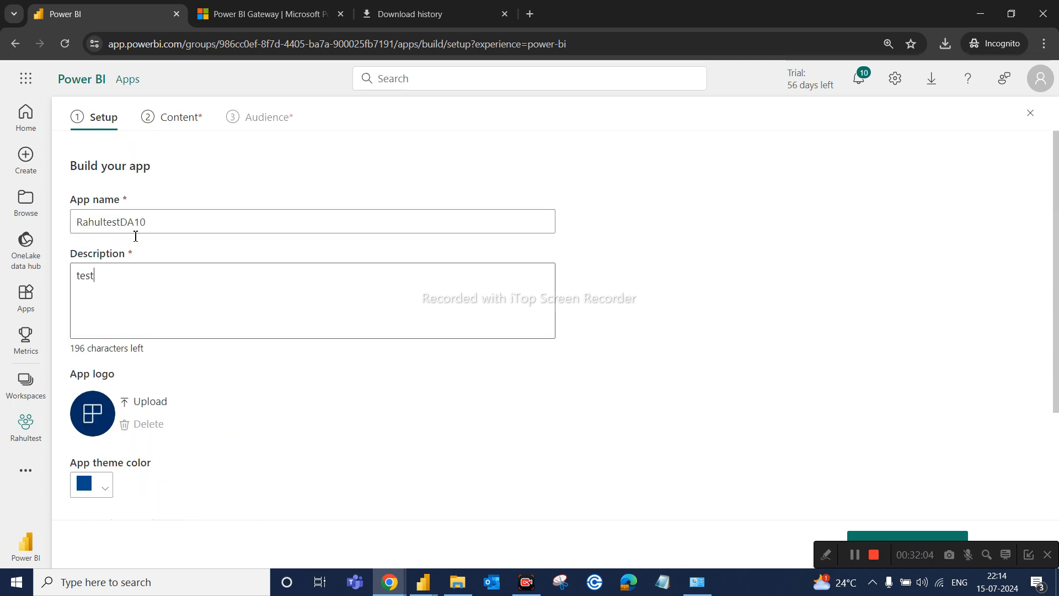
click(174, 127)
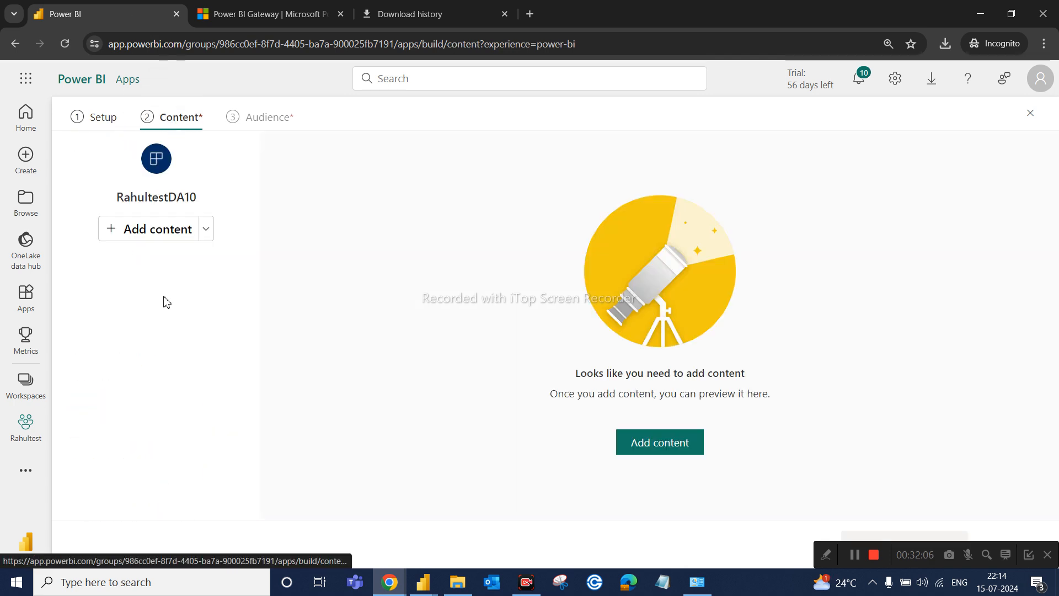
click(142, 235)
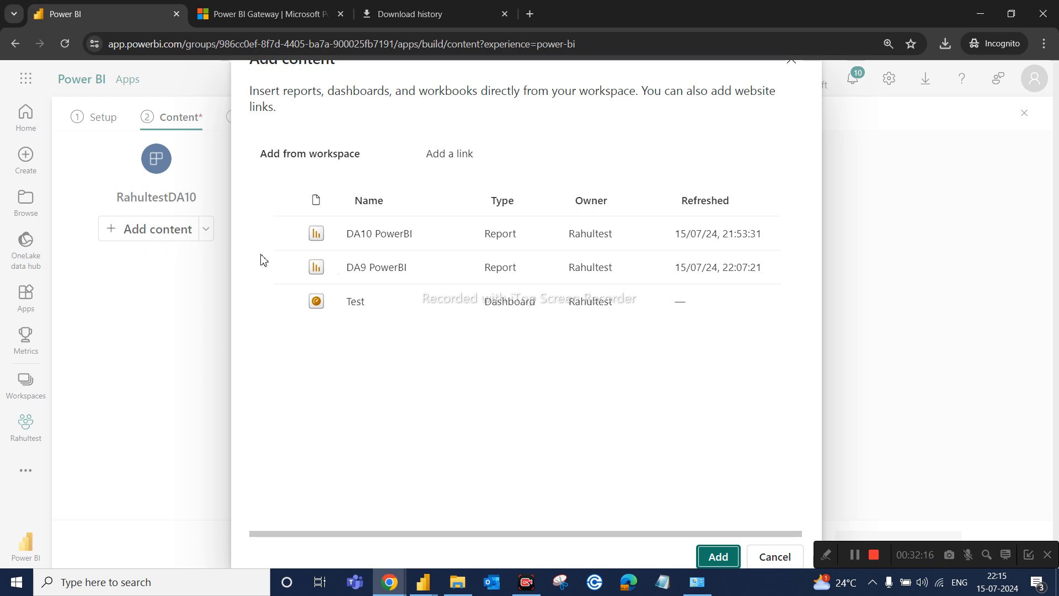
click(285, 233)
click(286, 268)
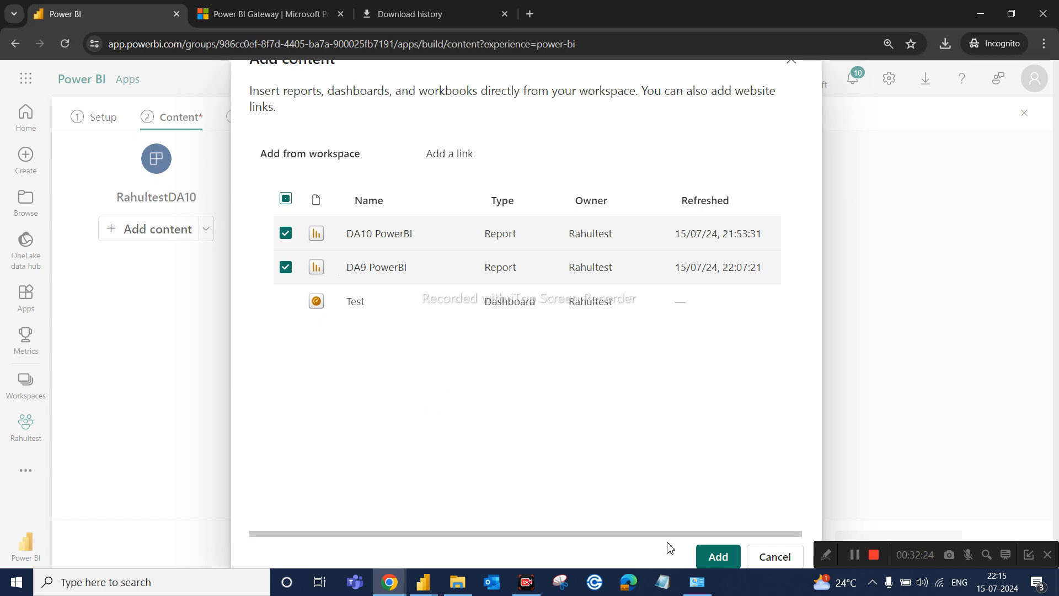
click(717, 557)
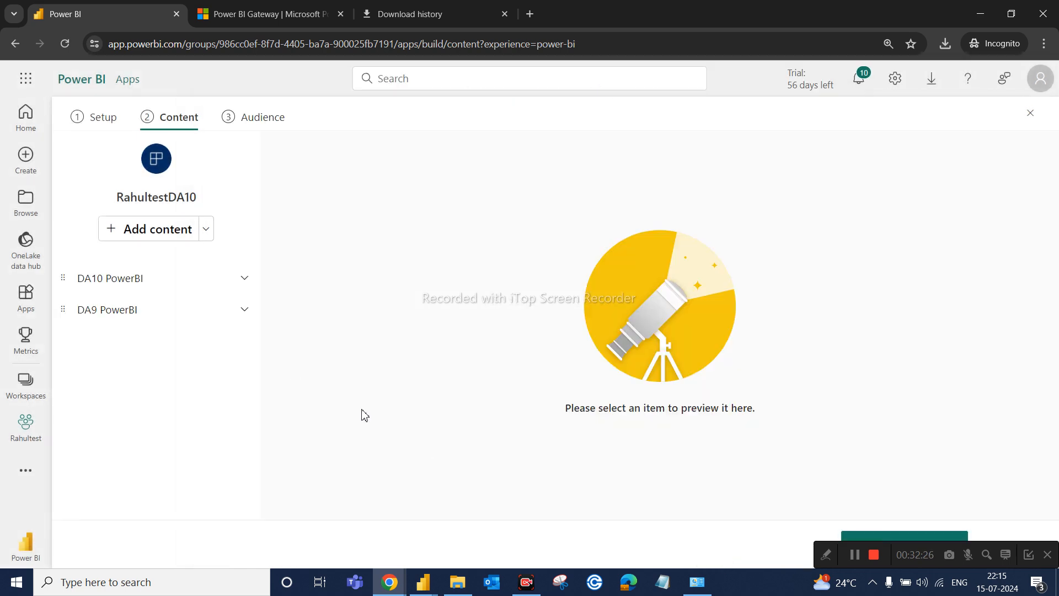
Dismiss the introductory audience tips and add a new audience named DA10 to the app
click(257, 125)
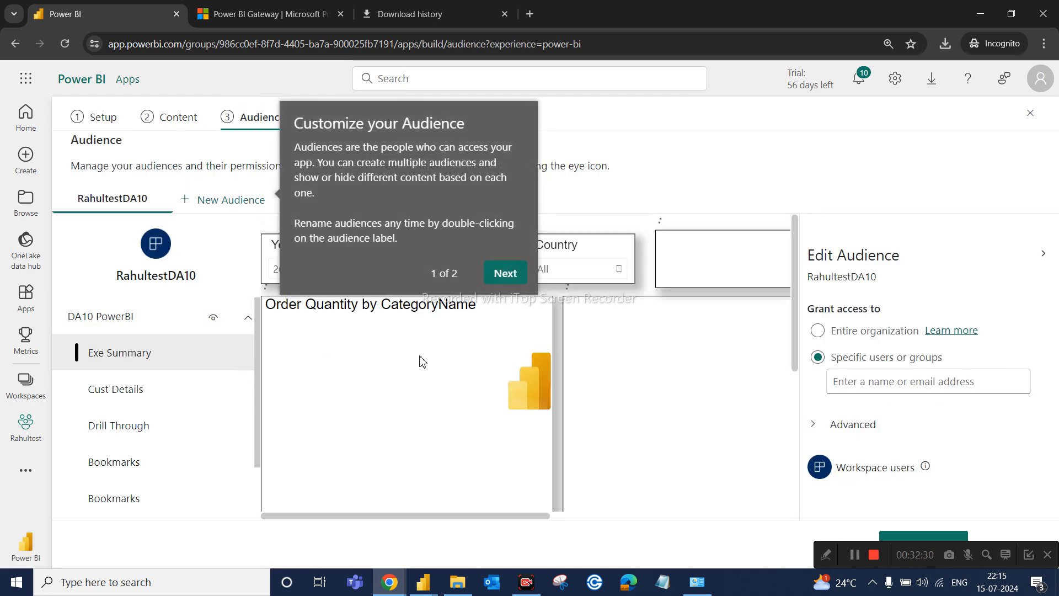
click(513, 273)
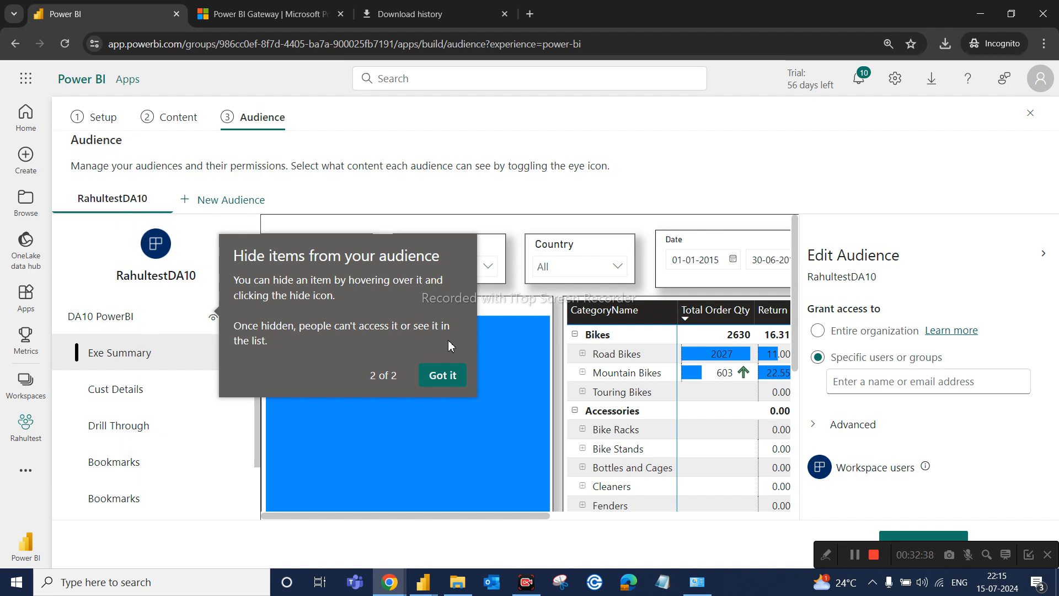
click(450, 380)
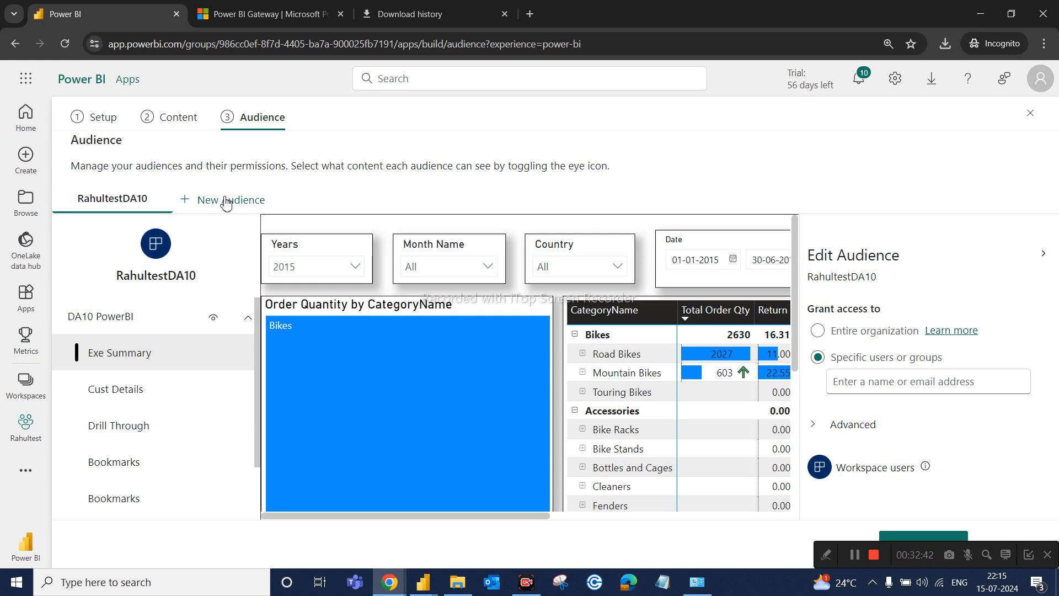
click(227, 202)
double_click(226, 198)
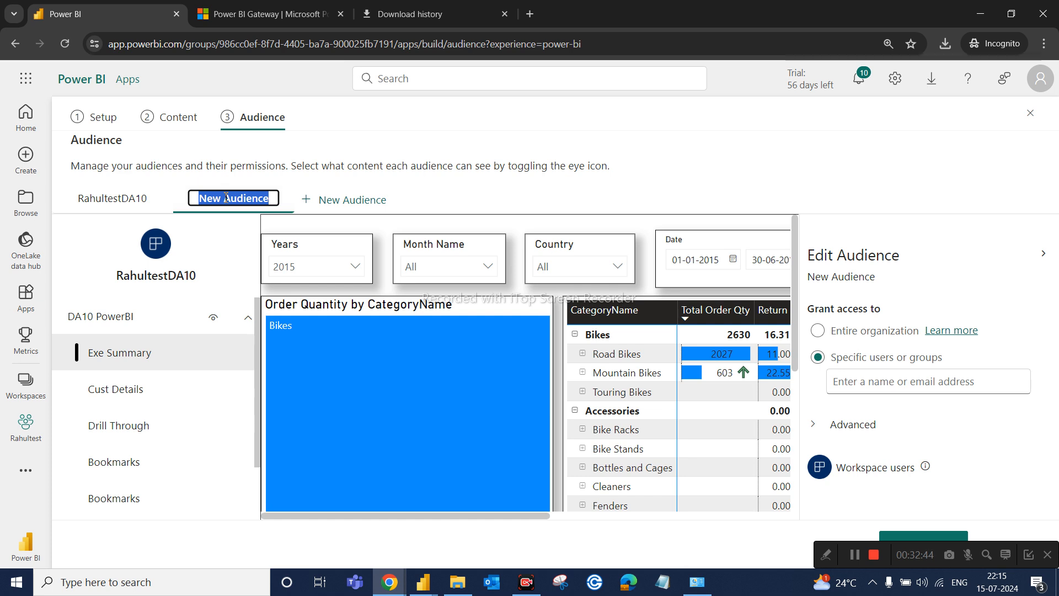
key(BackSpace)
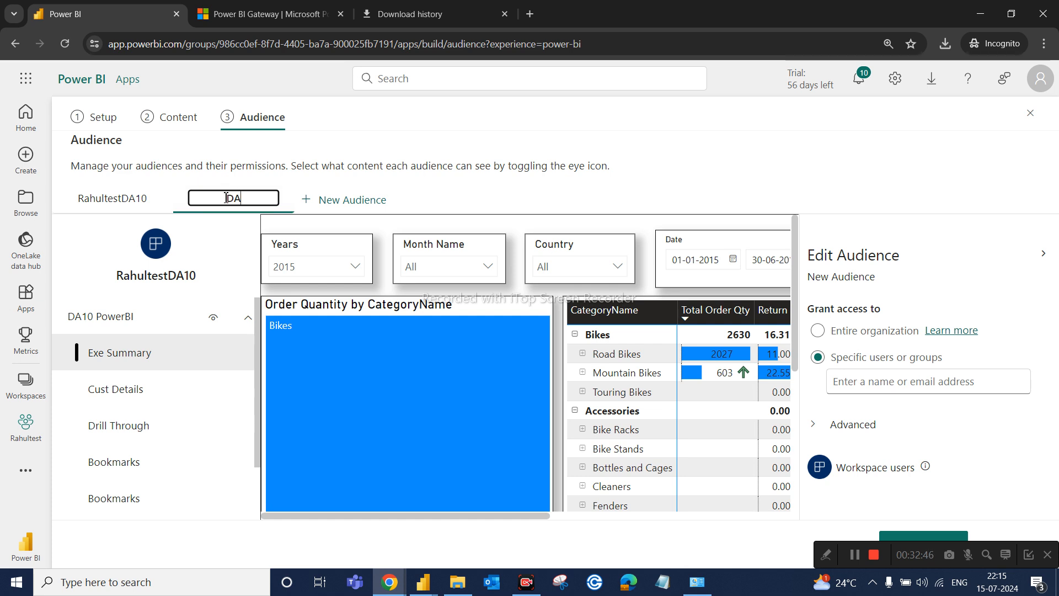
text(DA10)
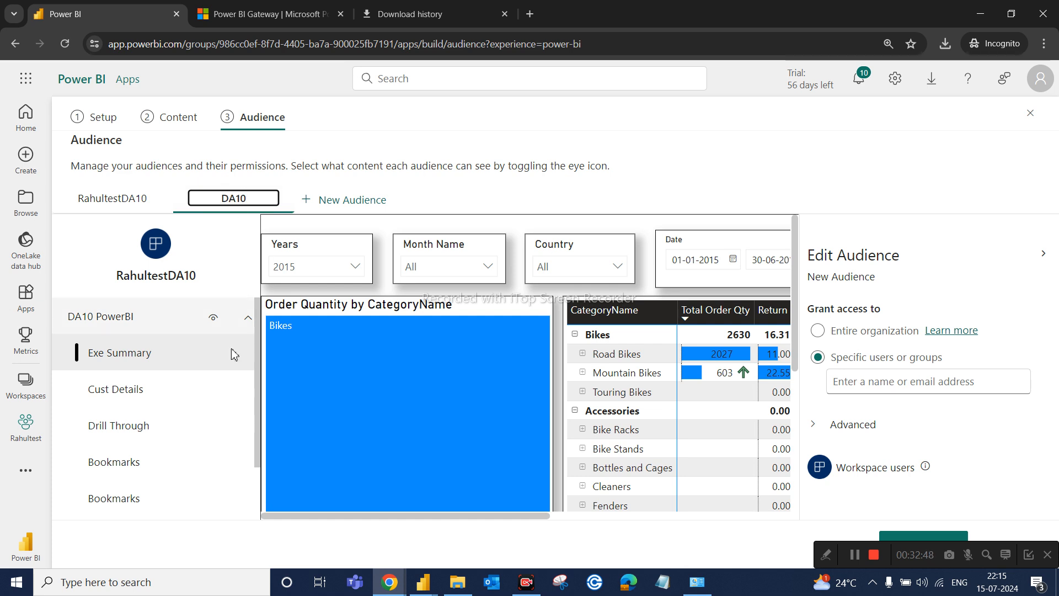
click(298, 182)
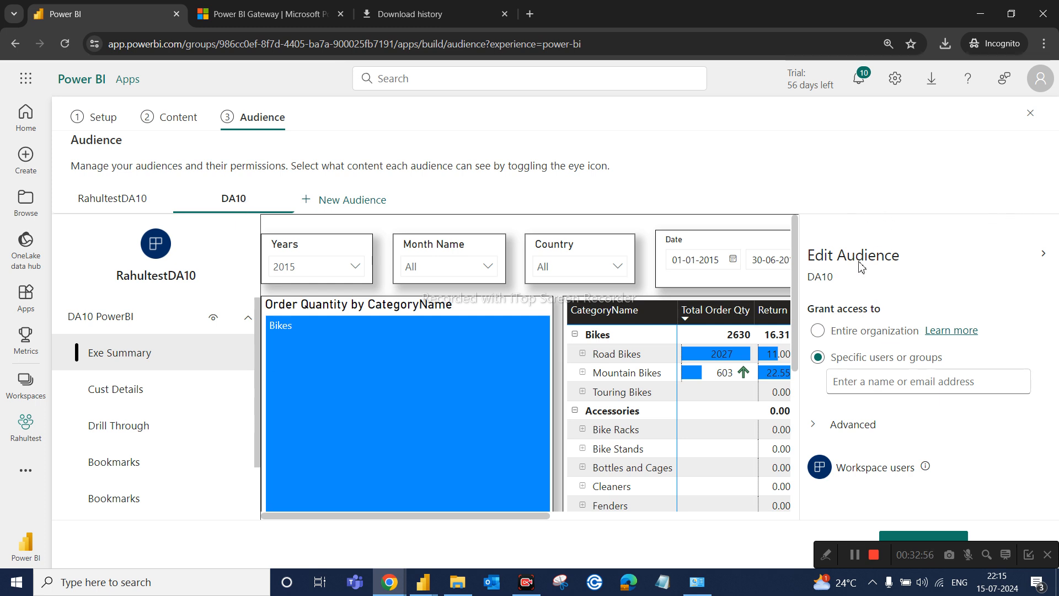
Grant the DA10 audience access to a specific user by finding and selecting the person's name
click(856, 384)
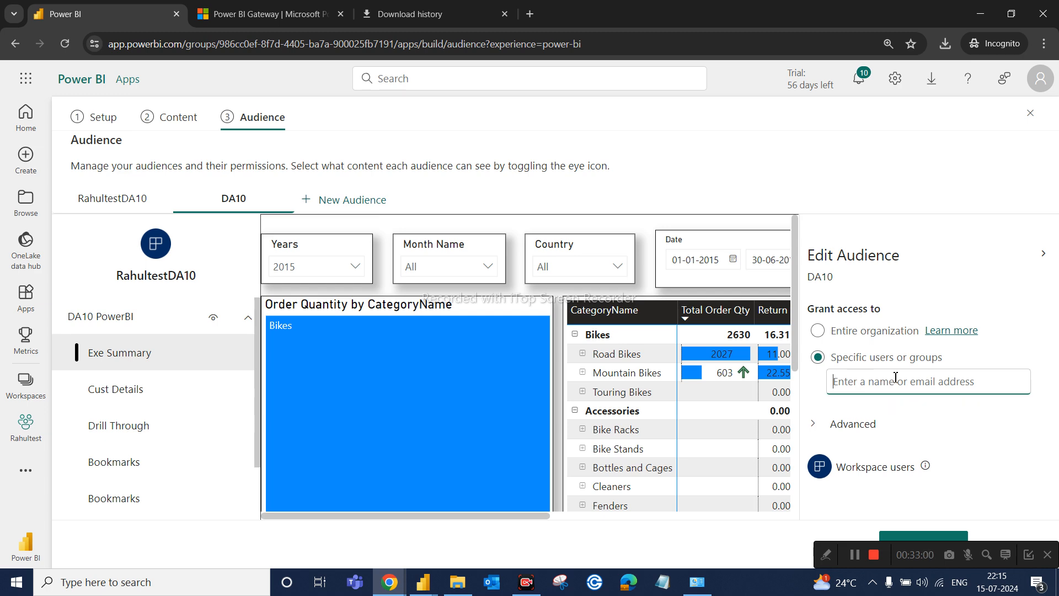
text(chet)
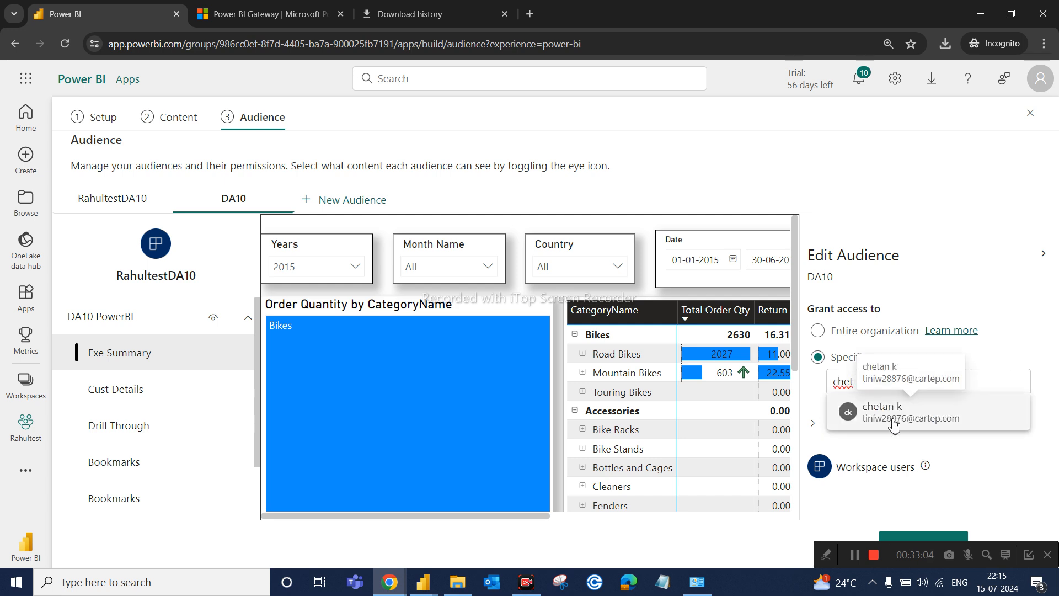
click(895, 423)
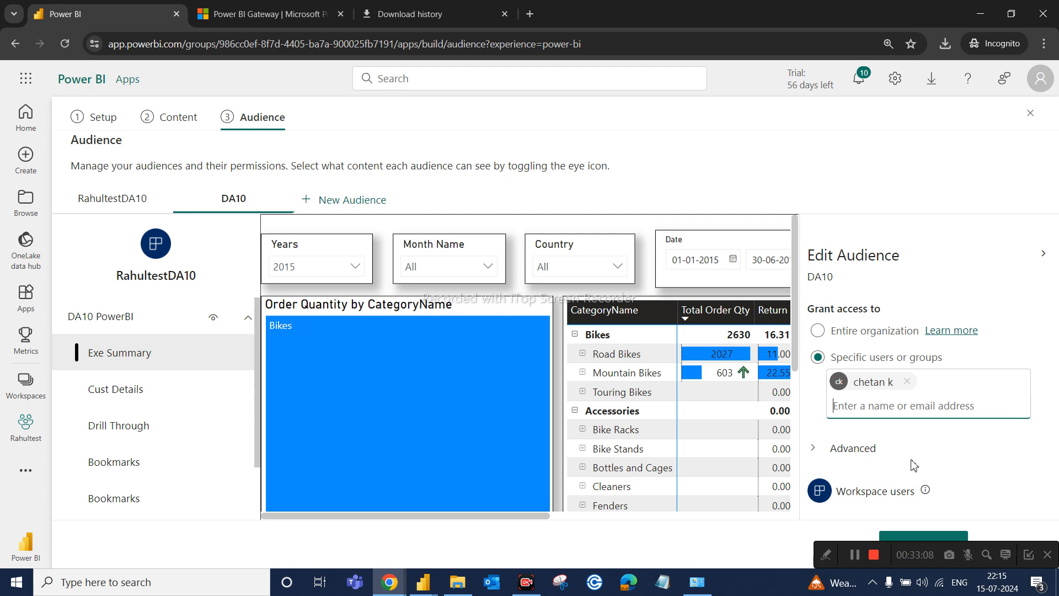
click(1053, 455)
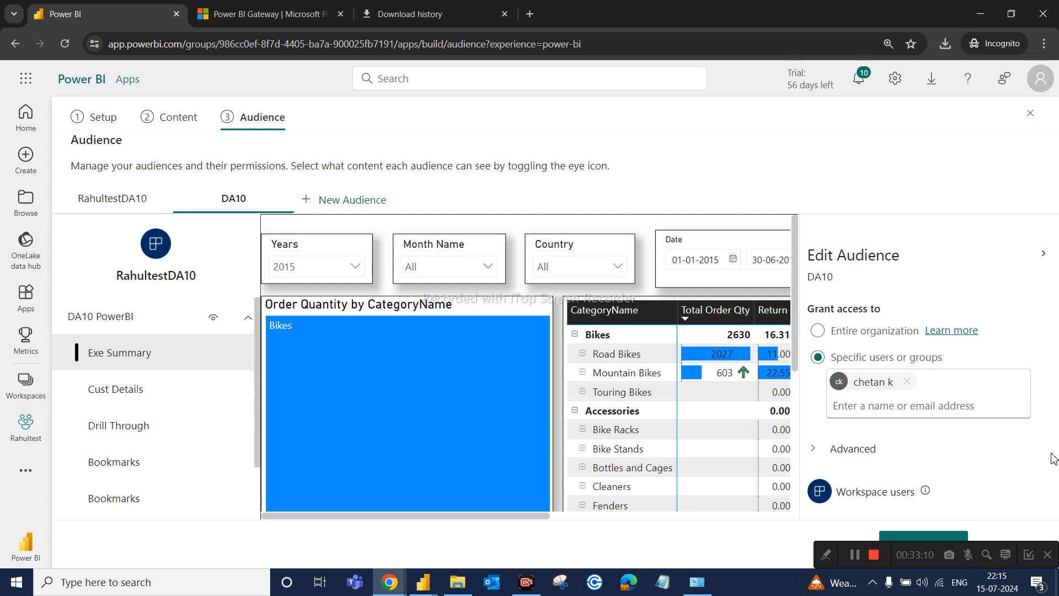
click(993, 553)
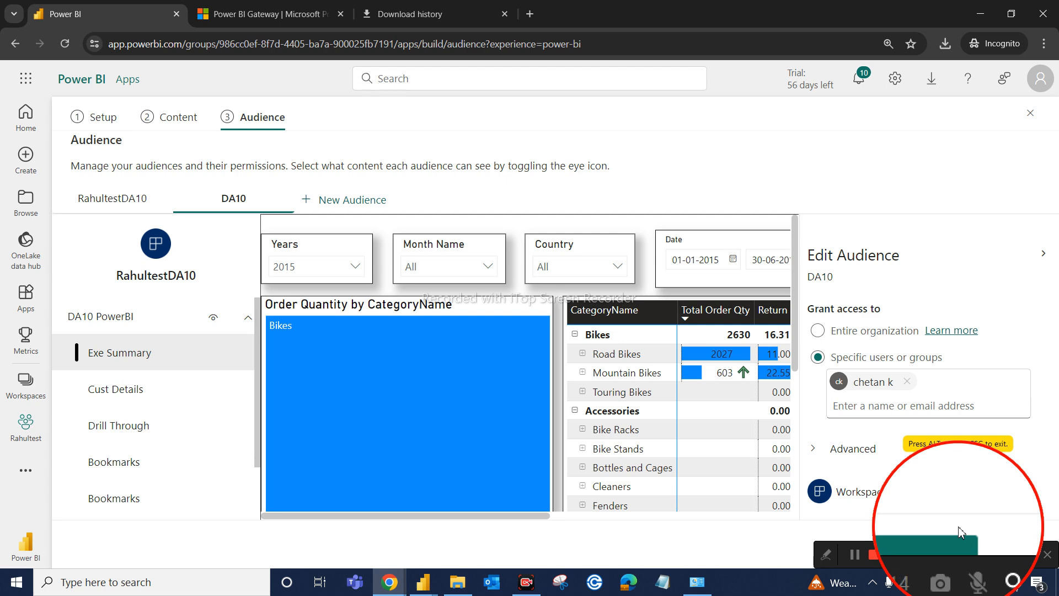
click(987, 556)
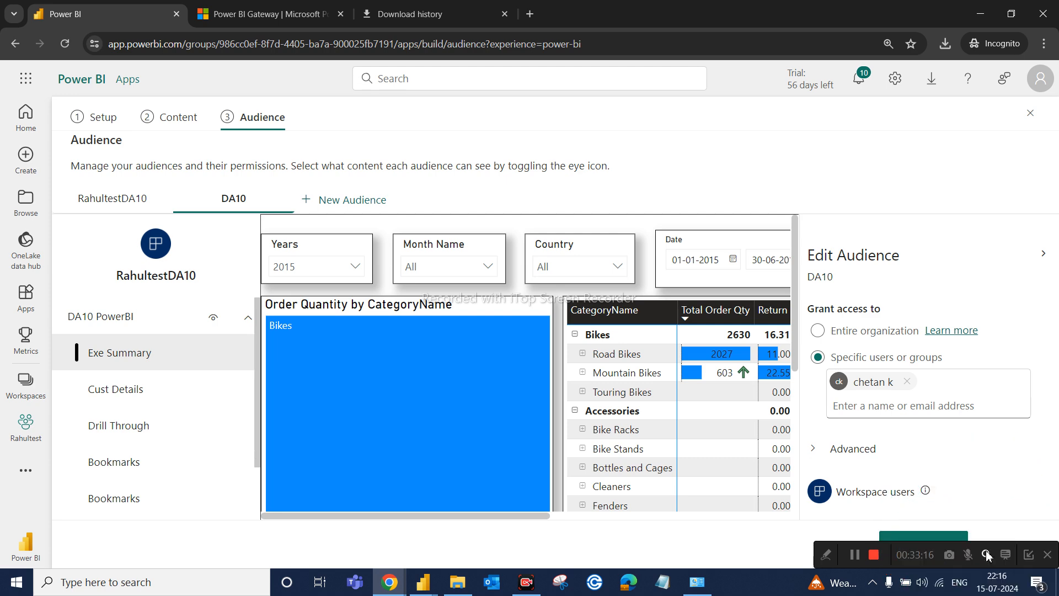
drag(840, 551, 840, 581)
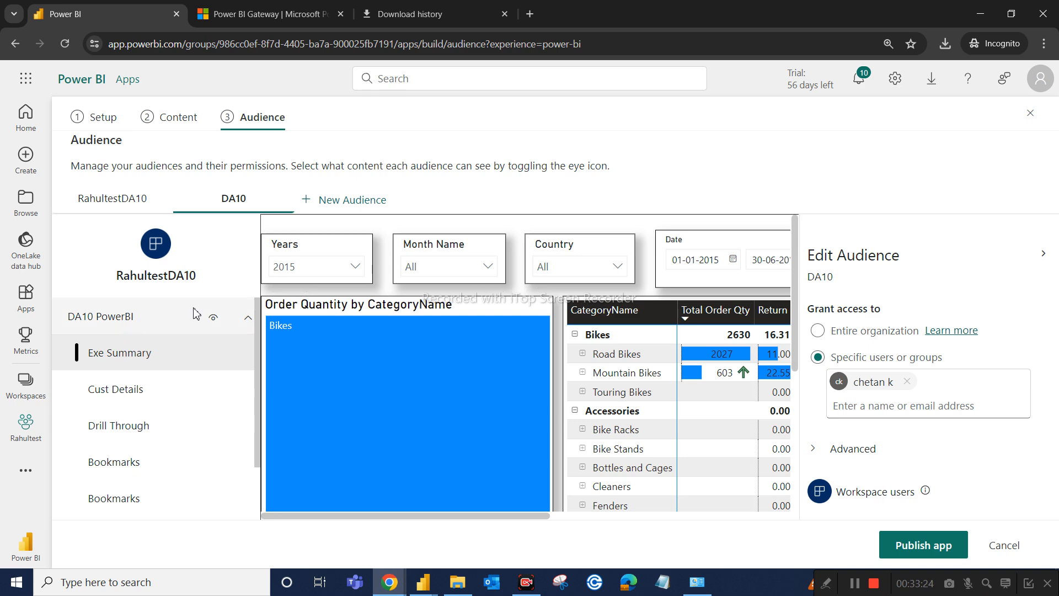
Collapse the DA10 PowerBI page list and hide the DA9 PowerBI report from the DA10 audience
click(247, 323)
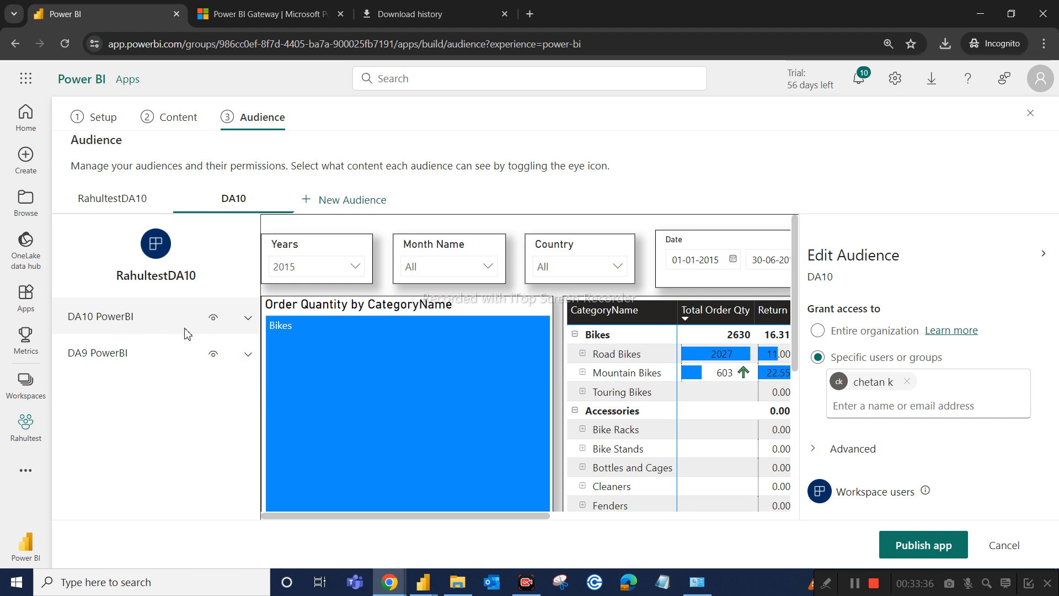
click(217, 359)
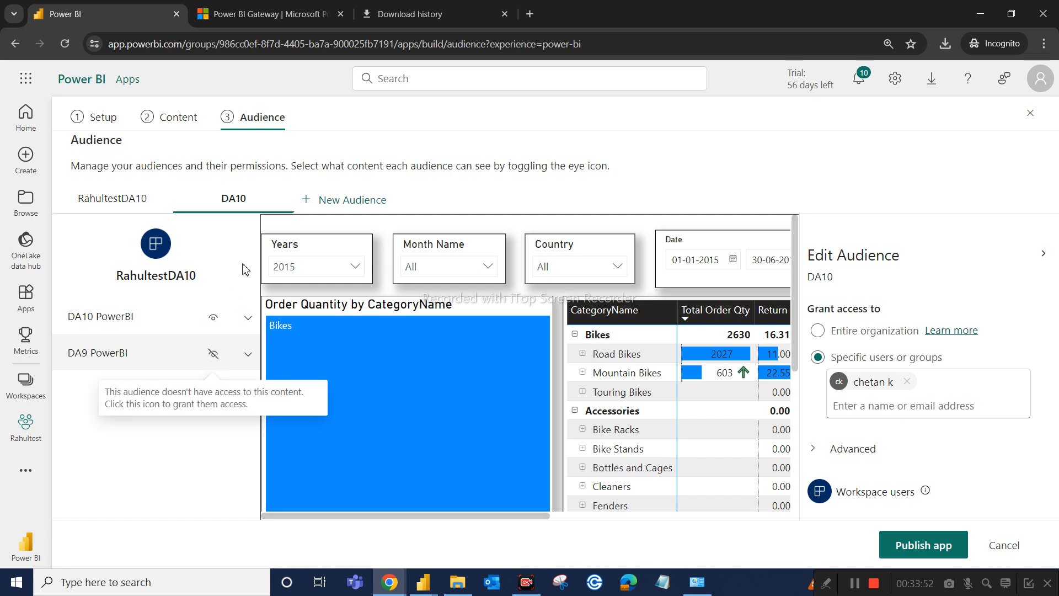
click(368, 200)
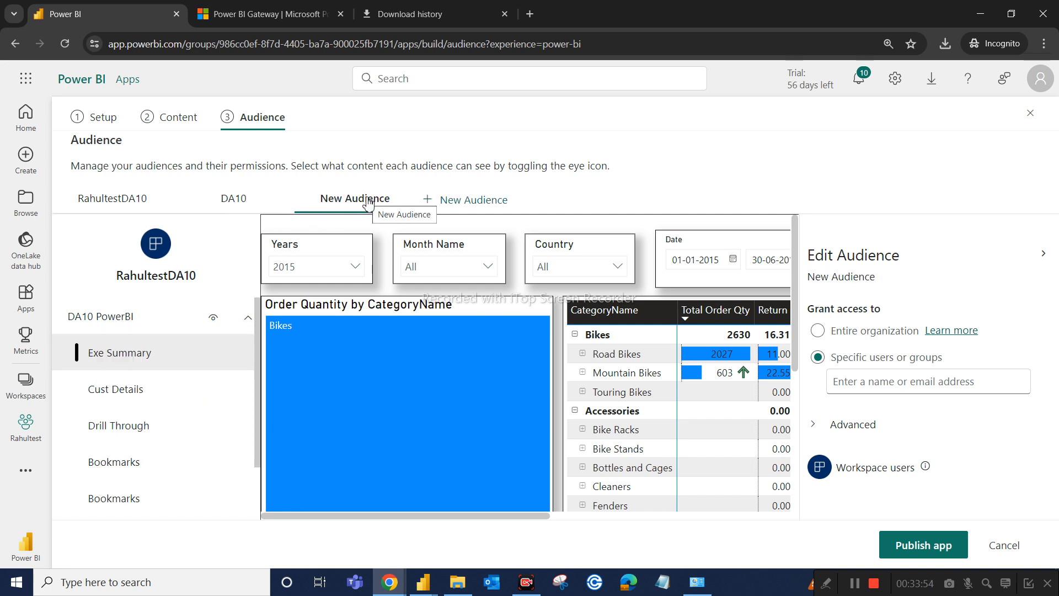
click(848, 381)
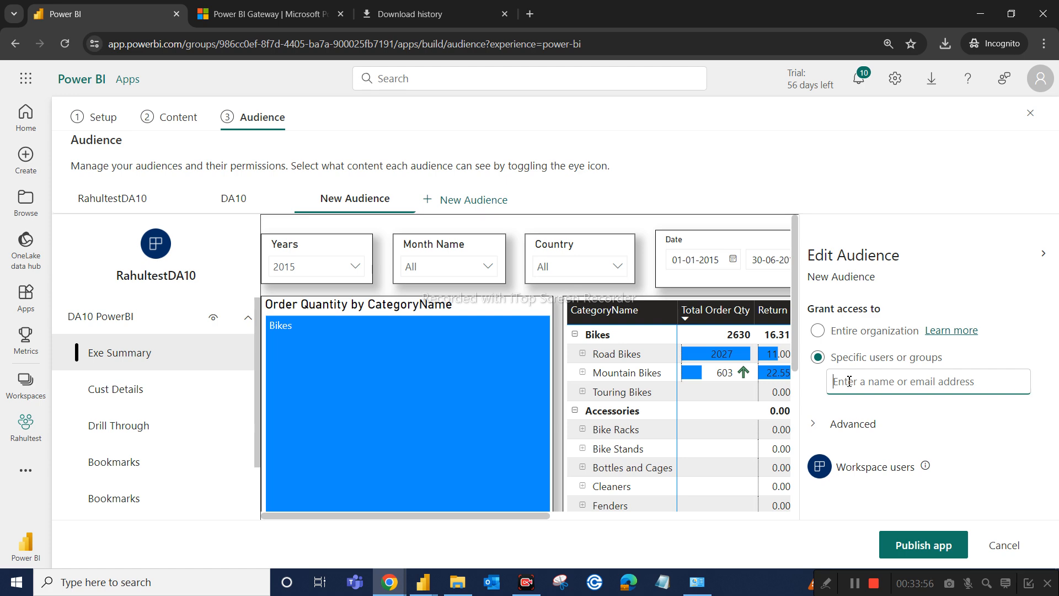
key(ctrl+v)
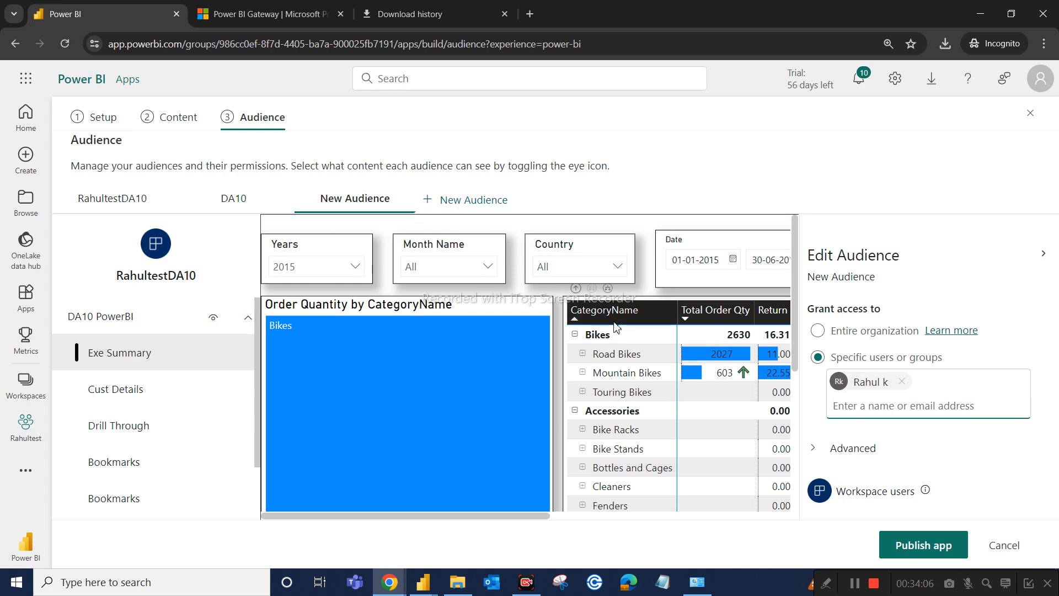
click(382, 206)
click(384, 206)
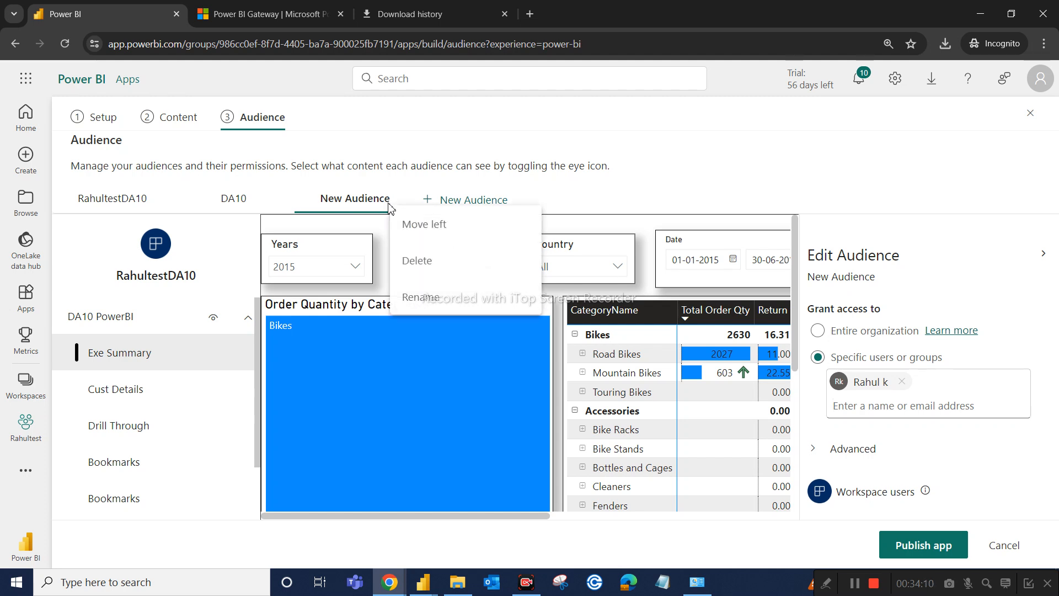
click(423, 256)
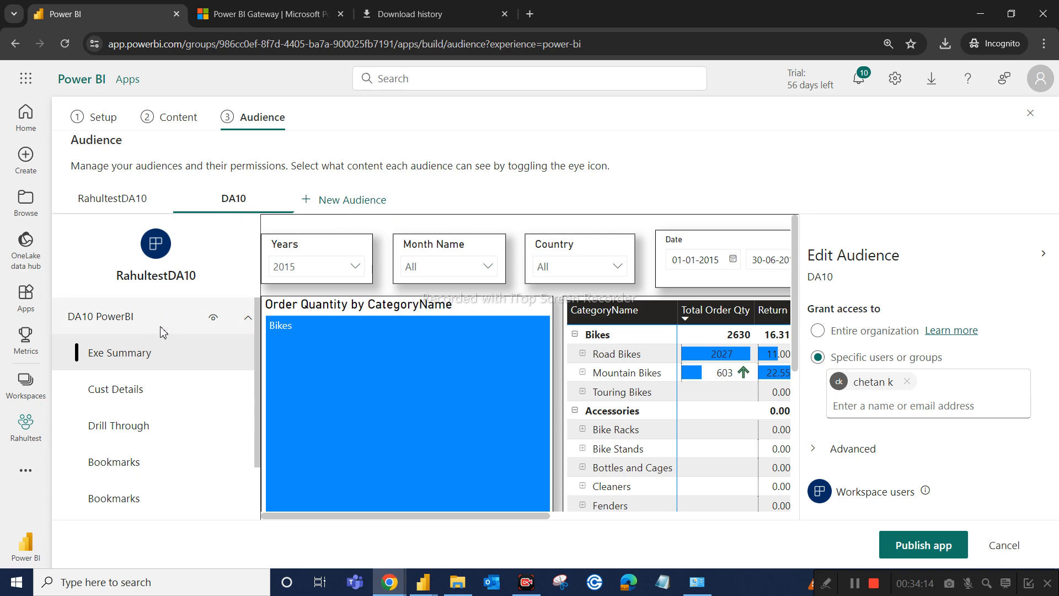
Publish the RahultestDA10 app with its audience settings
click(247, 322)
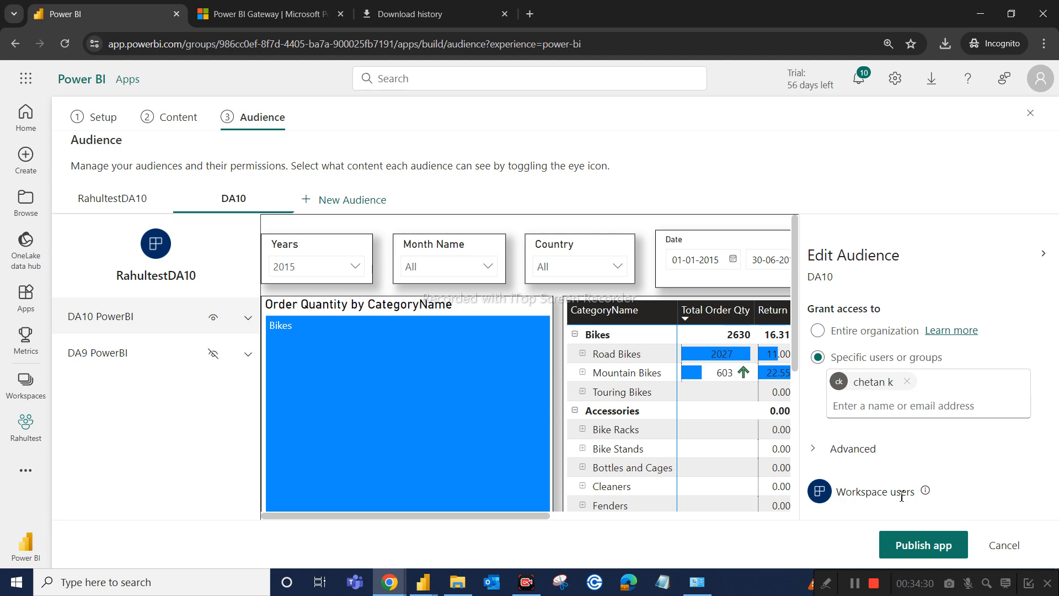
mouse_move(926, 499)
click(935, 558)
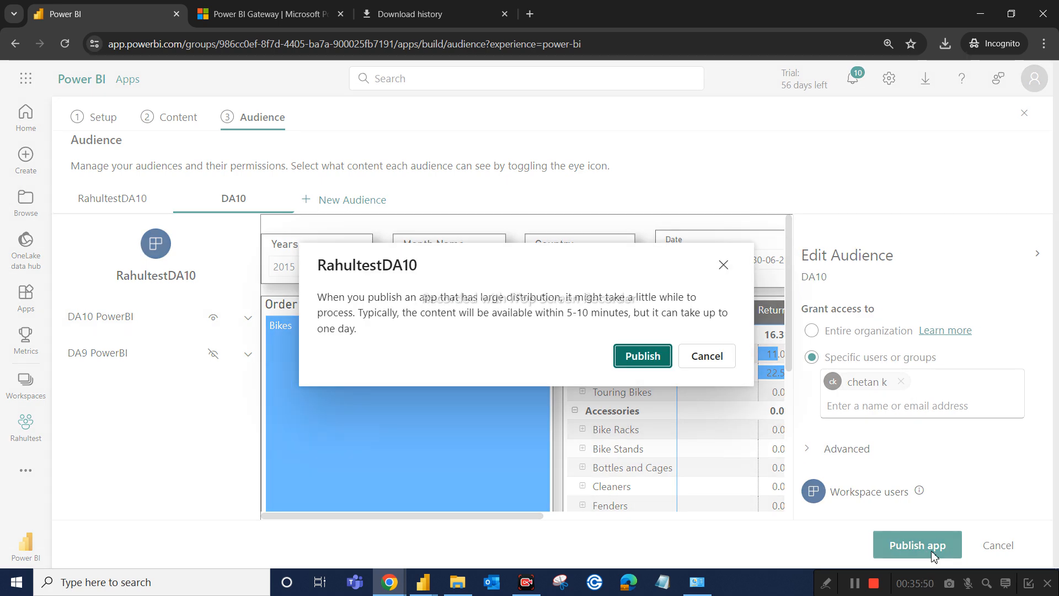
click(634, 363)
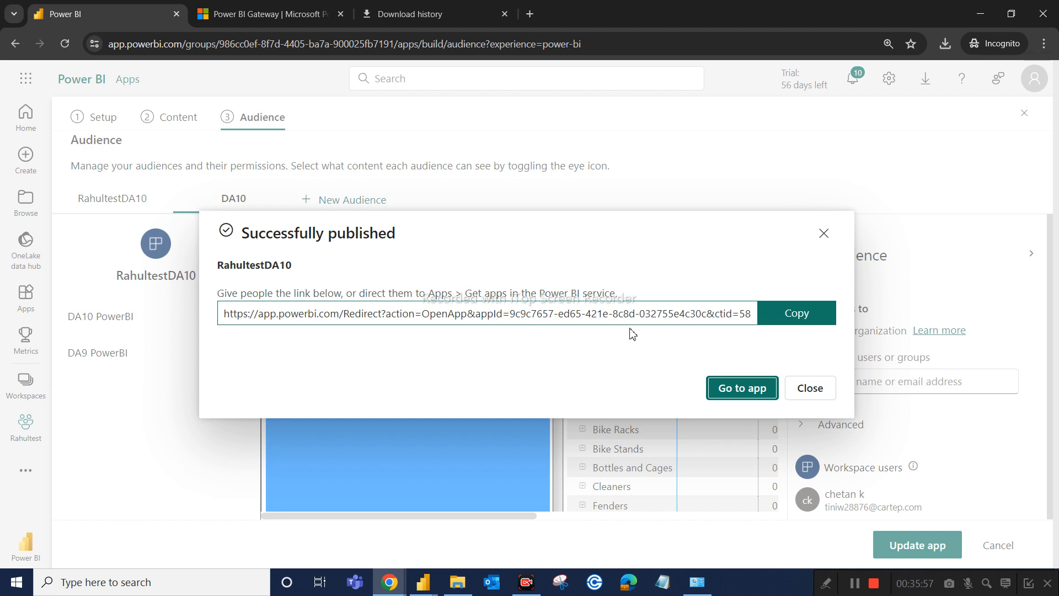
Copy the published app's link and leave the app editor for the Rahultest workspace
click(802, 321)
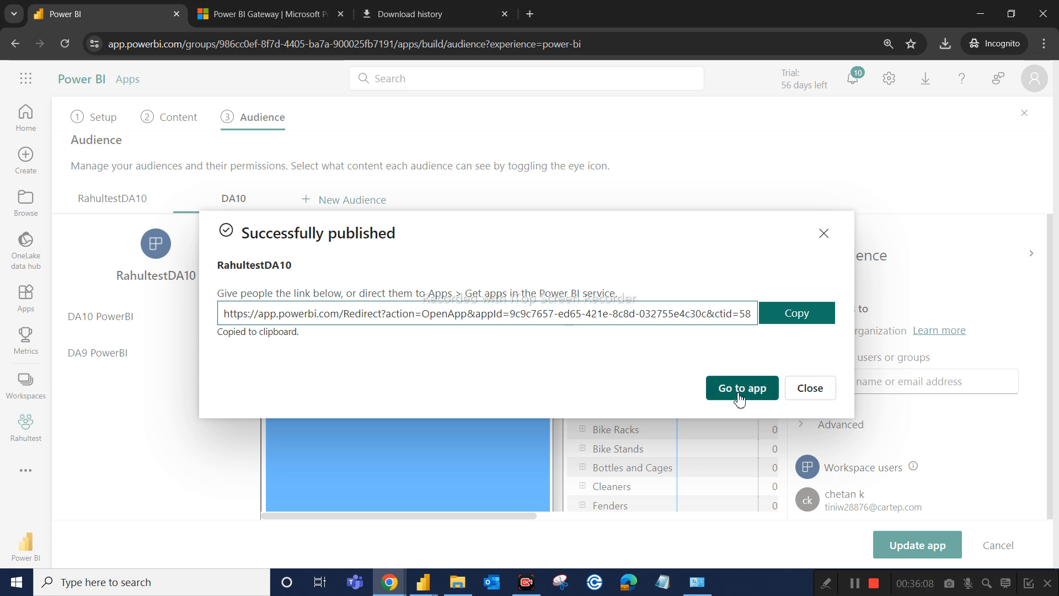
click(805, 396)
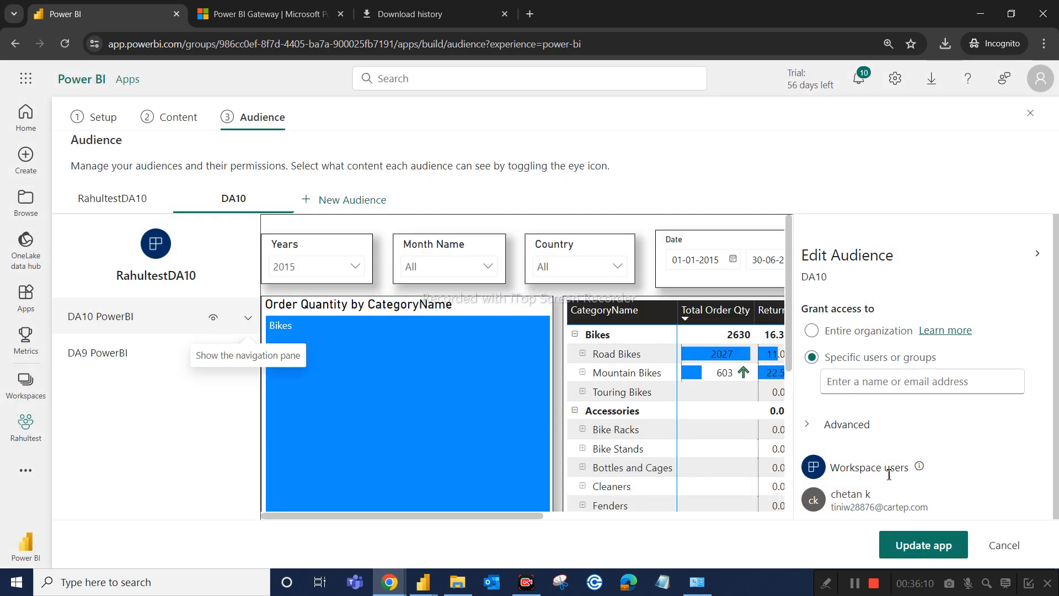
click(1015, 543)
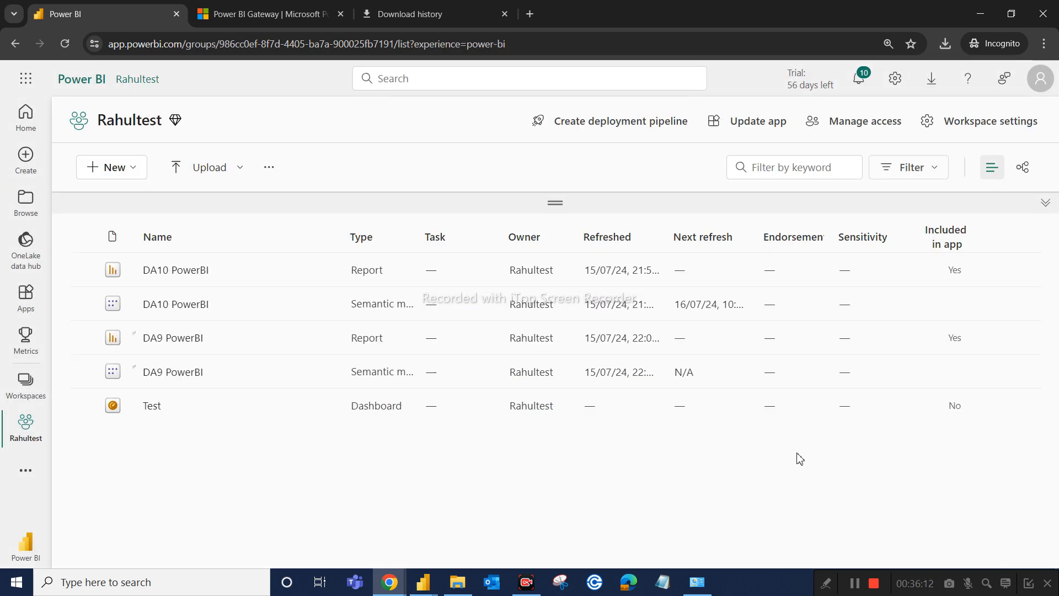
Get the RahultestDA10 app from the Power BI apps gallery and open it
click(39, 305)
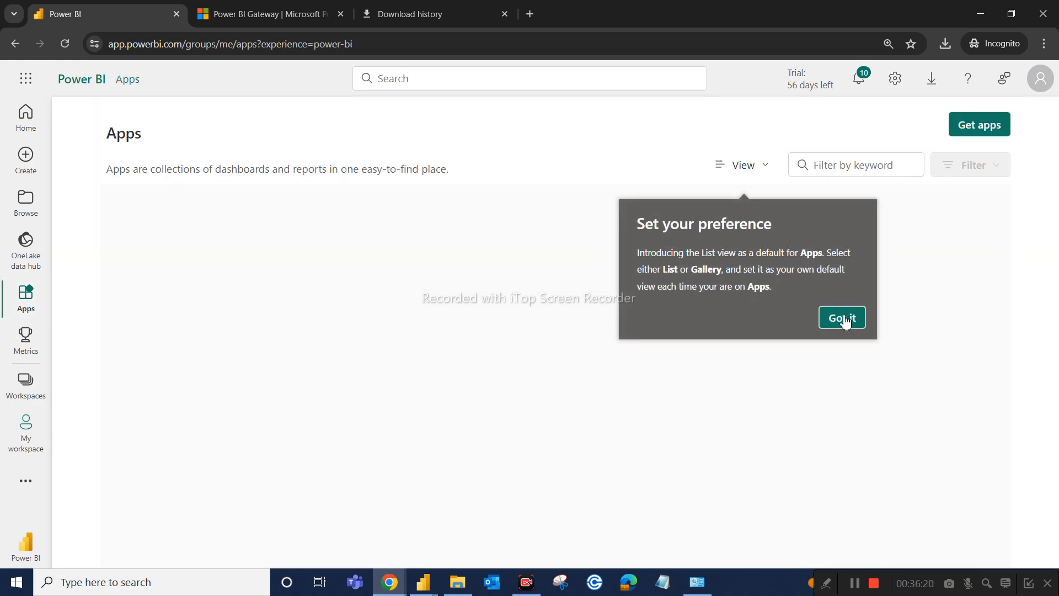
click(843, 320)
click(974, 128)
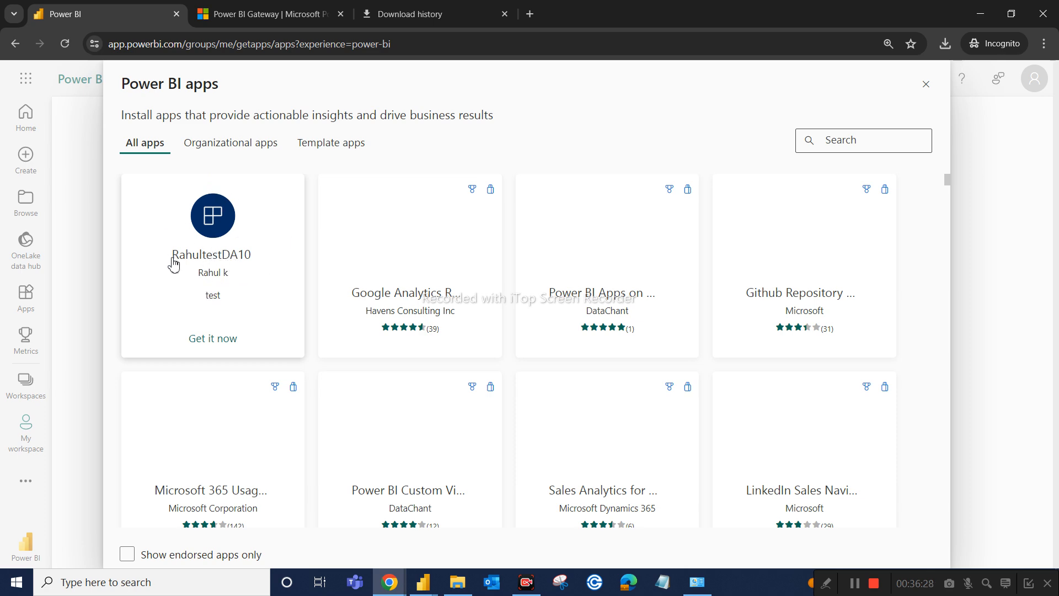
click(218, 348)
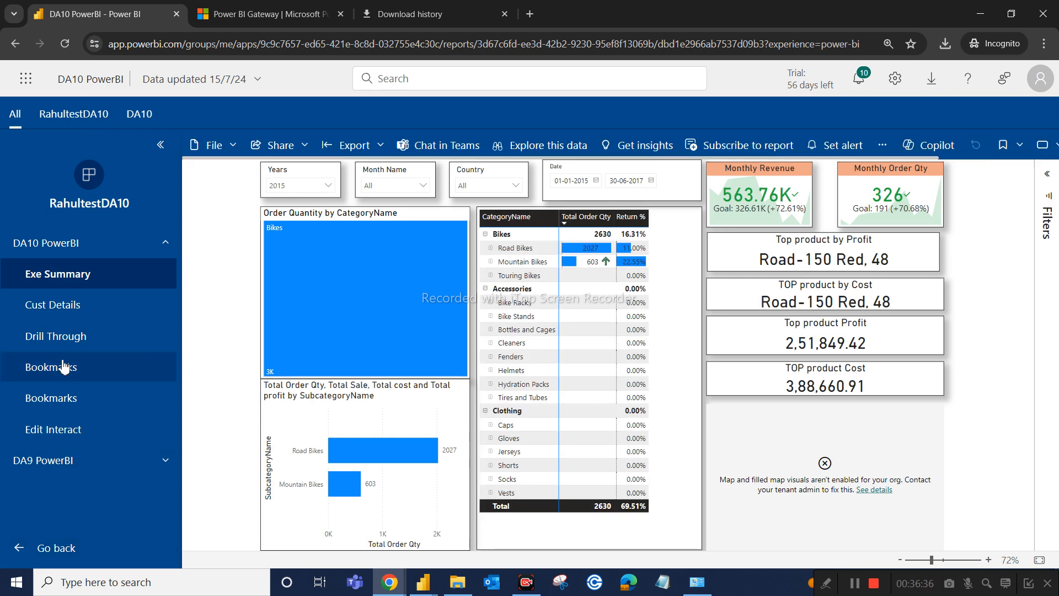
Compare the reports offered to the All, RahultestDA10 and DA10 audiences in the app, collapsing the DA10 PowerBI page list
click(164, 244)
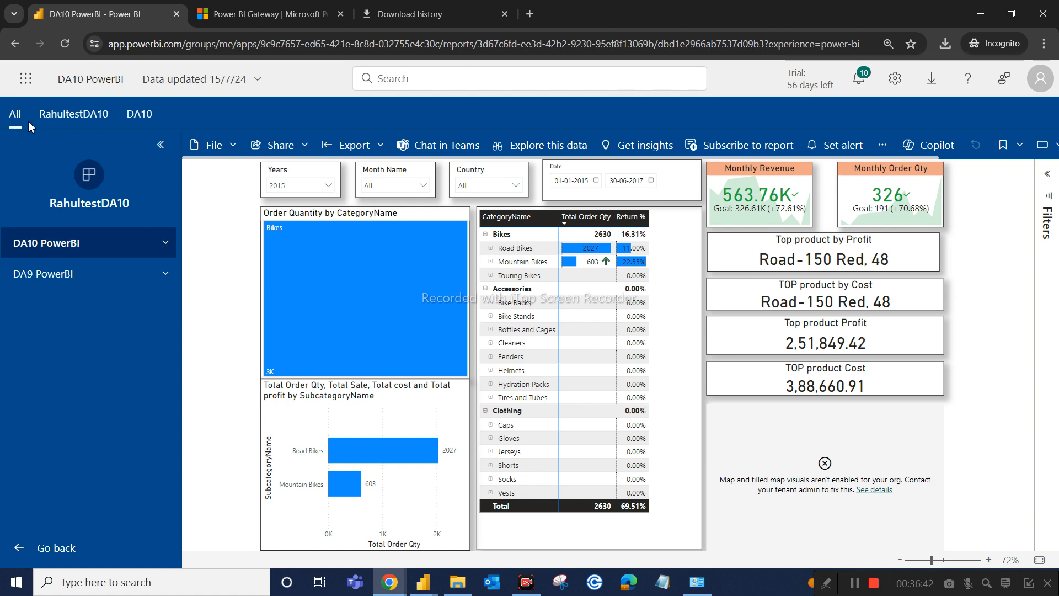
click(87, 120)
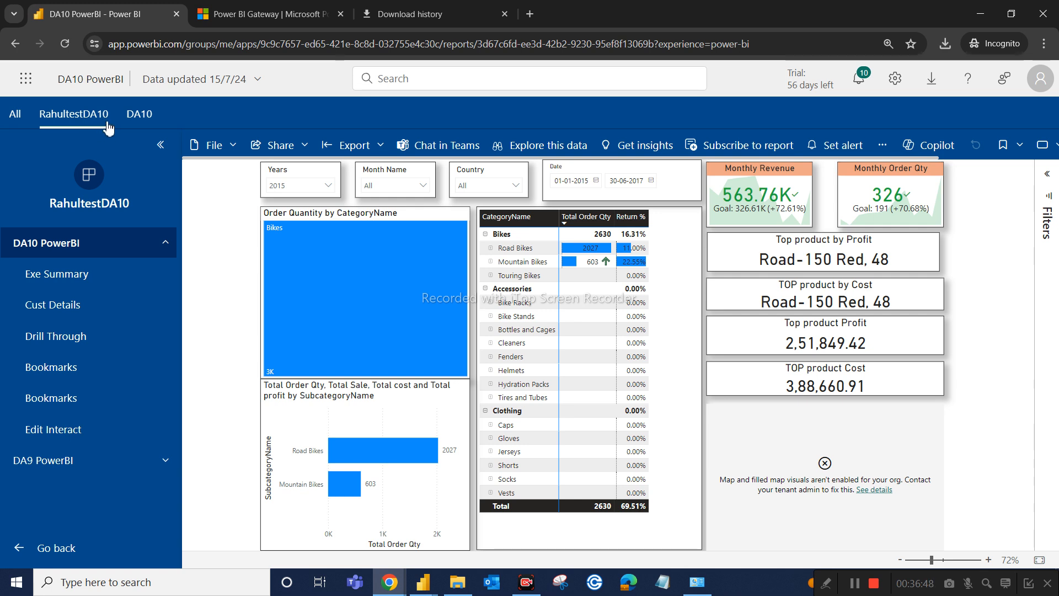
click(16, 116)
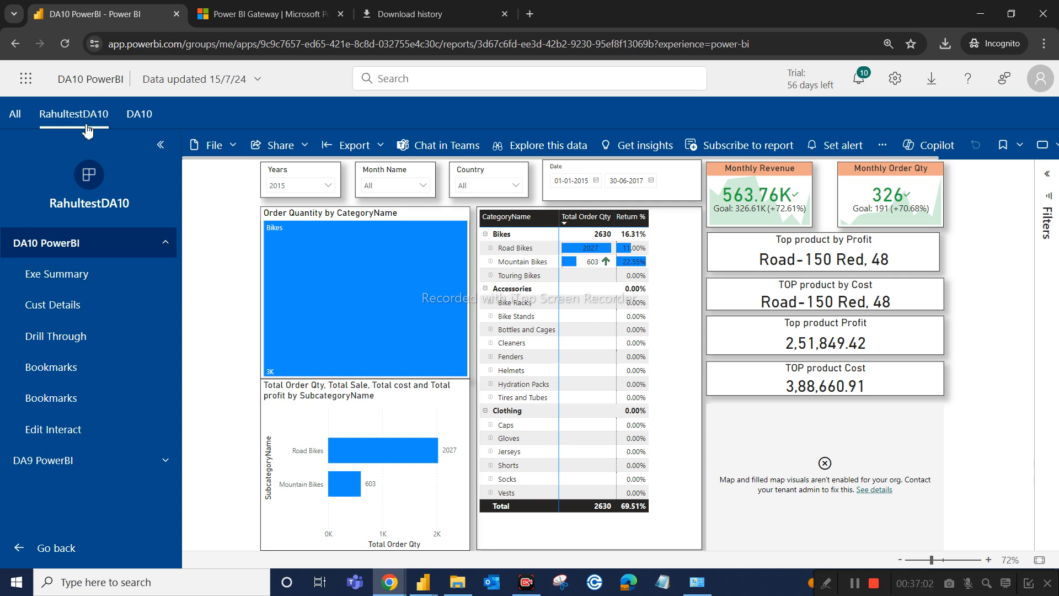
click(167, 243)
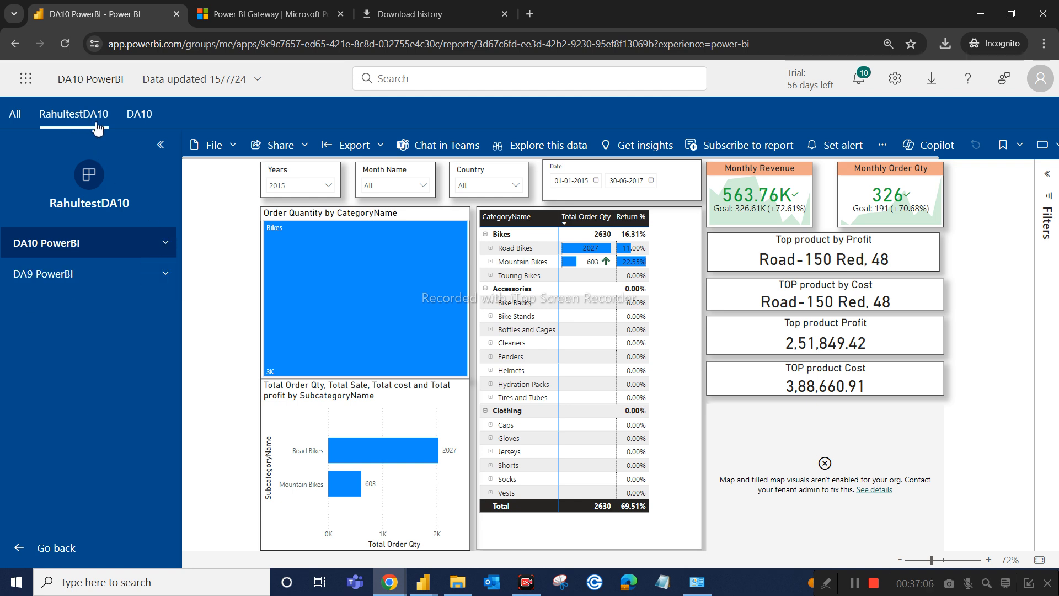
click(144, 126)
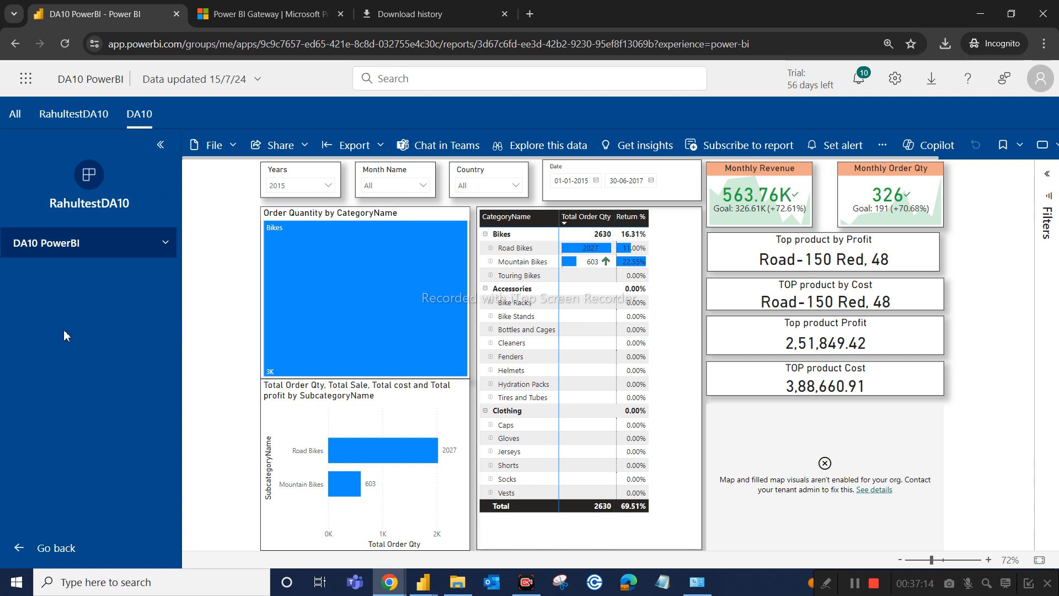
click(82, 134)
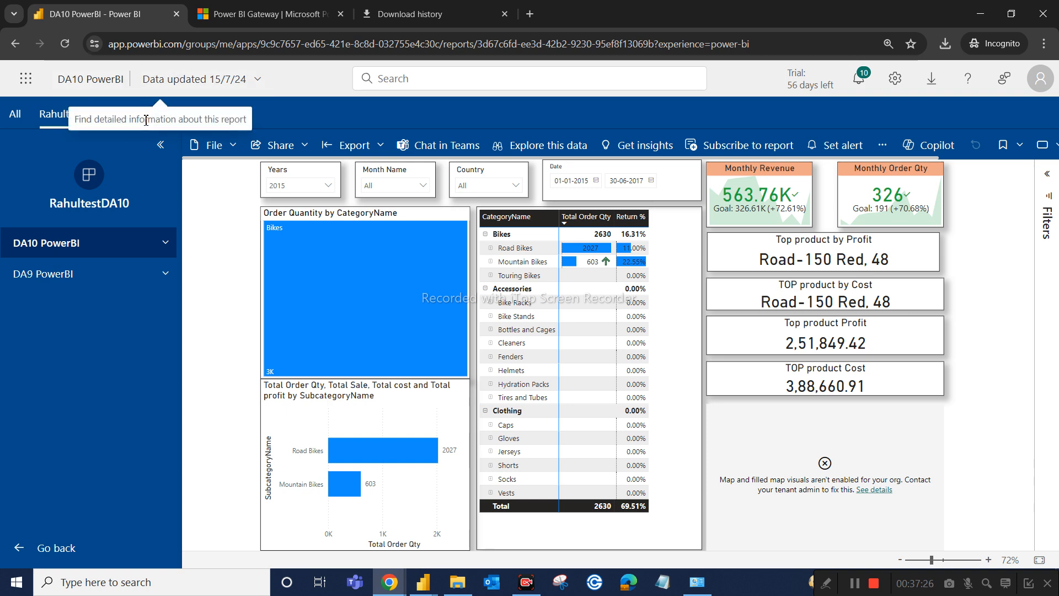
click(140, 117)
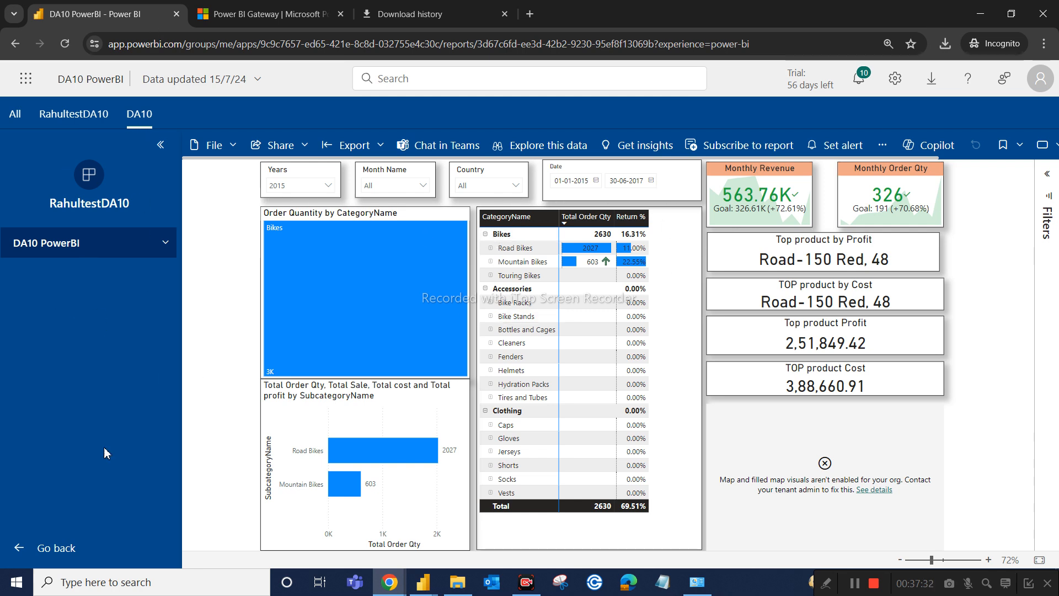
Leave the RahultestDA10 app and open the Rahultest workspace
click(58, 548)
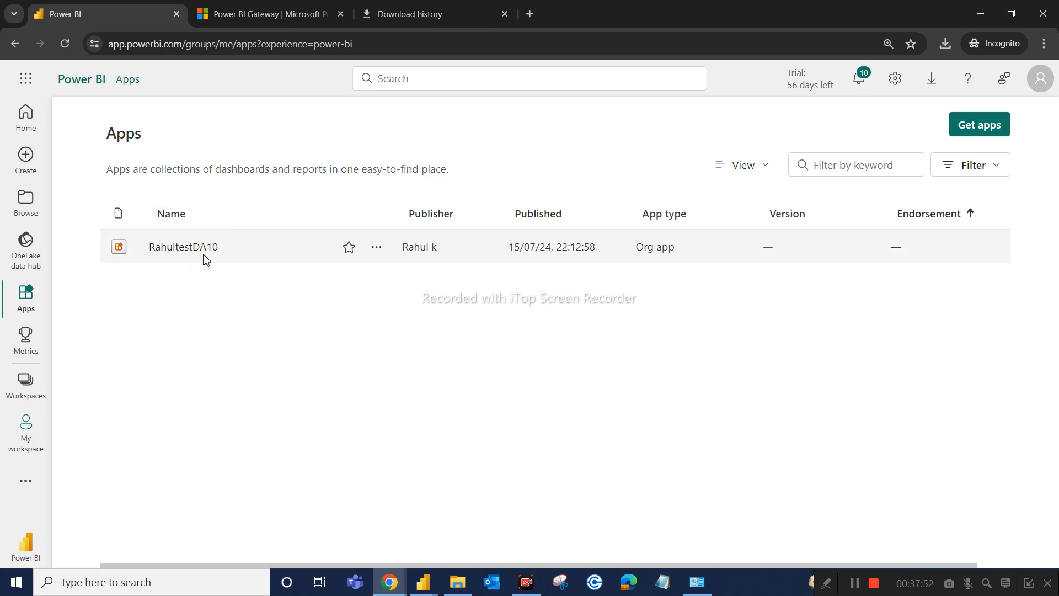
click(25, 386)
click(118, 245)
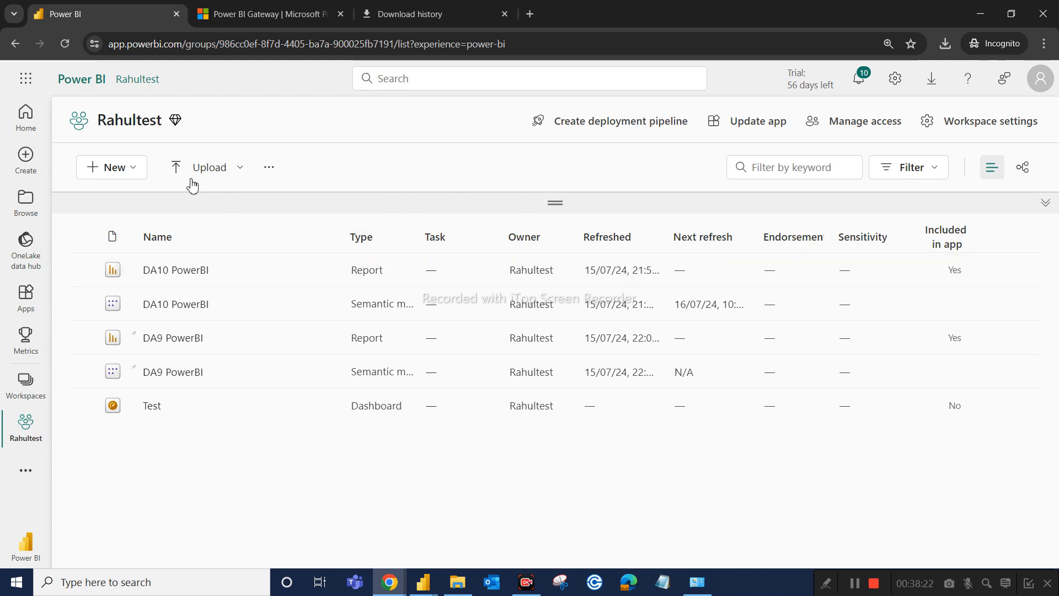
click(31, 382)
click(150, 249)
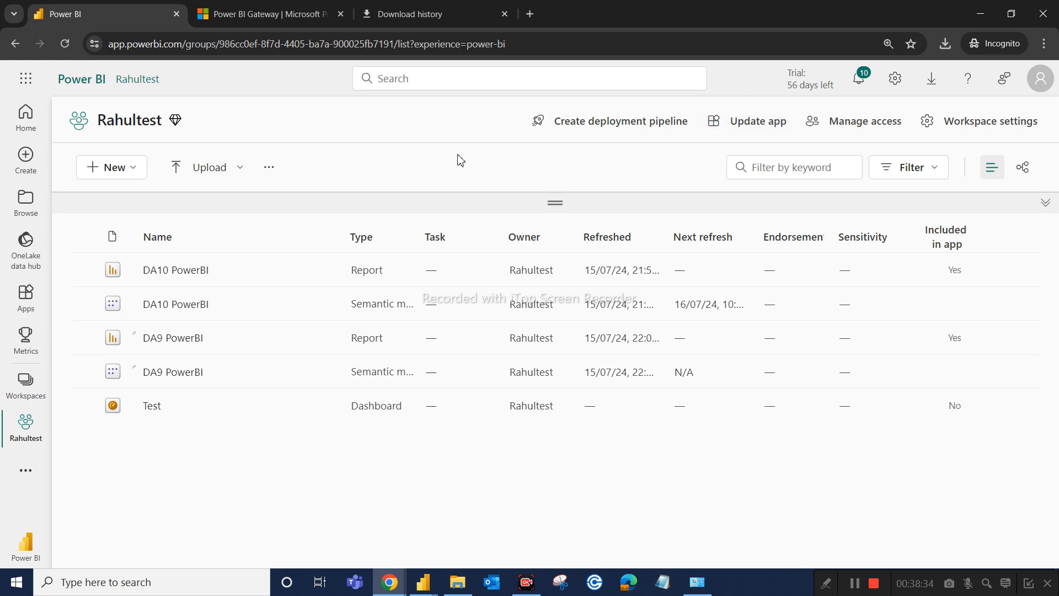
Review the DA10 audience's content and access settings in the app editor, and exit without updating the app
click(762, 131)
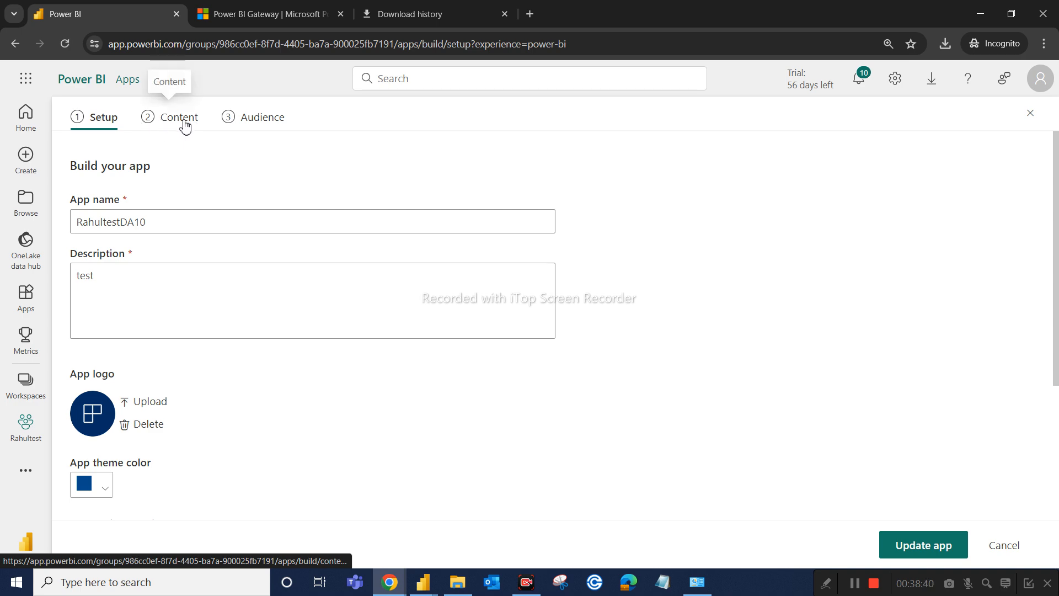
click(259, 130)
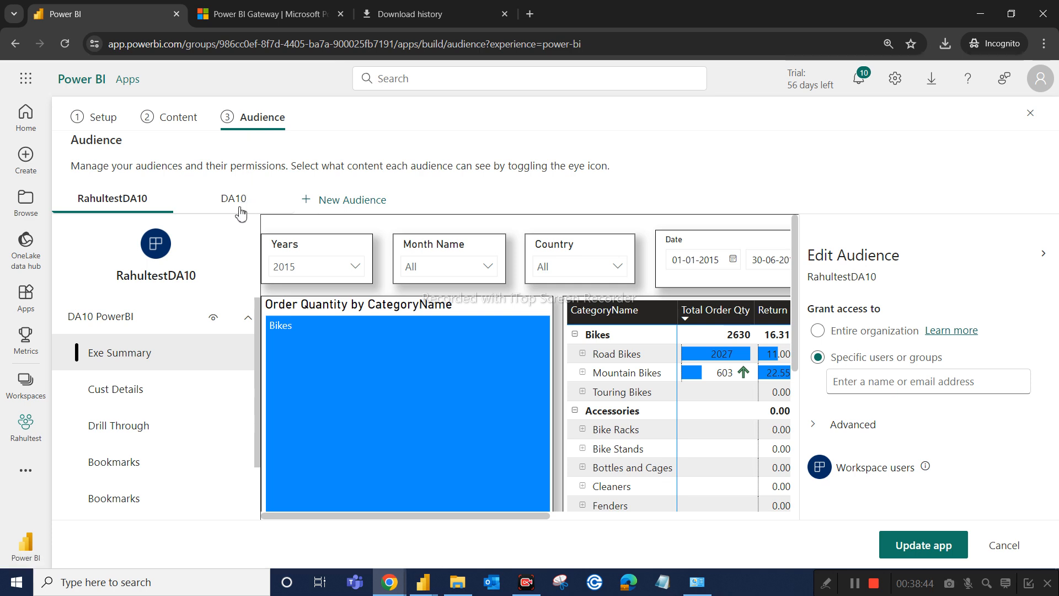
click(240, 209)
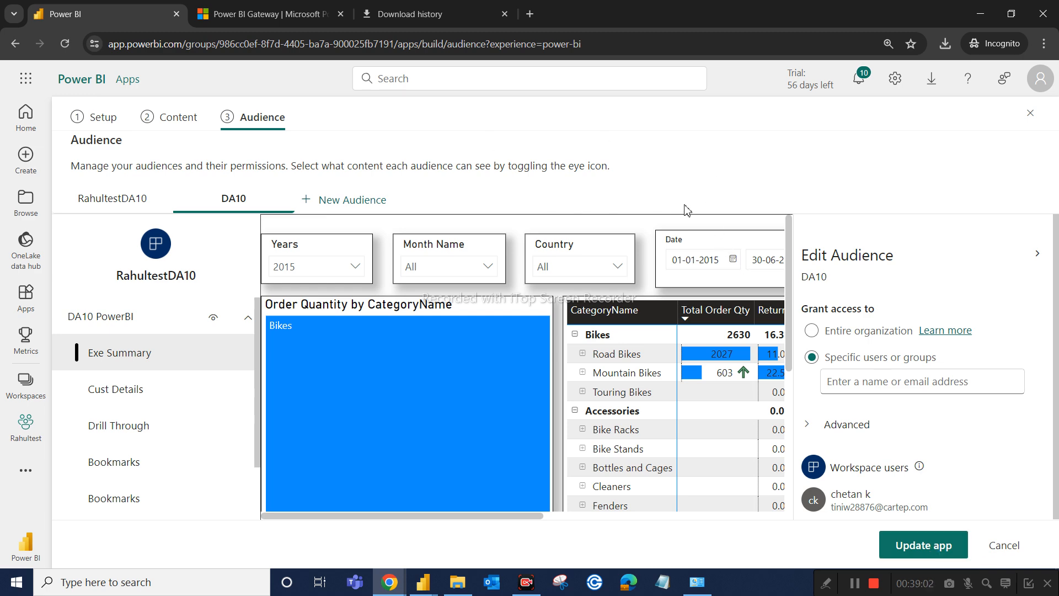
click(1011, 548)
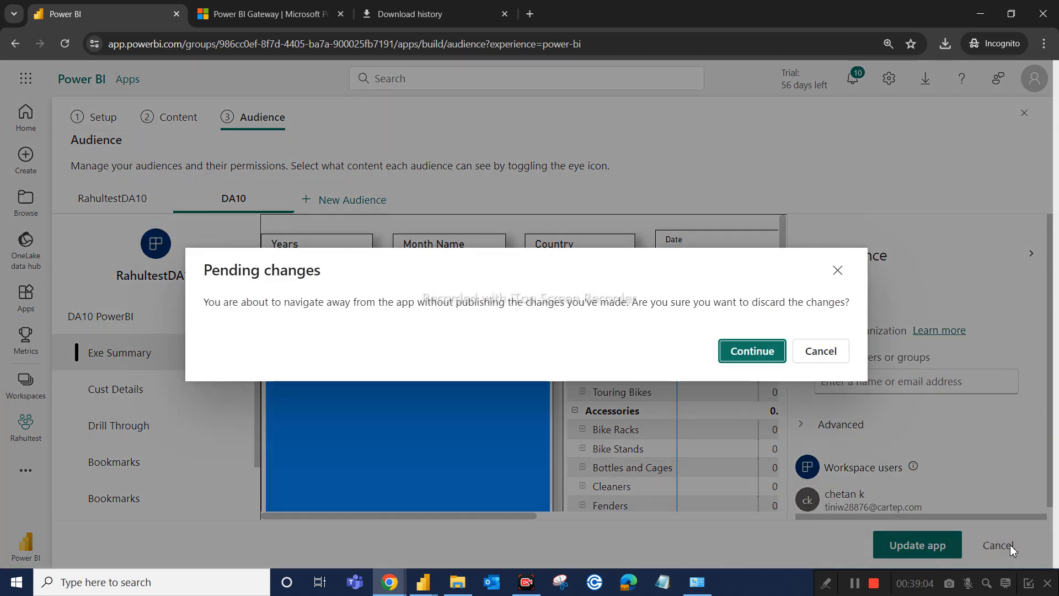
click(778, 353)
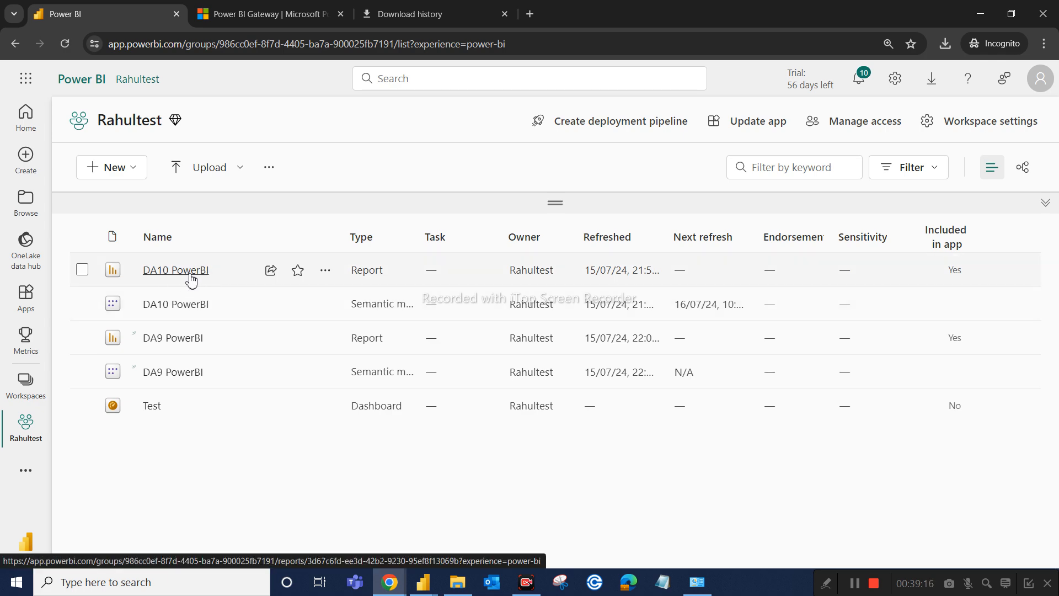
Review the reports included in the RahultestDA10 app's content list and leave the editor without updating the app
click(428, 587)
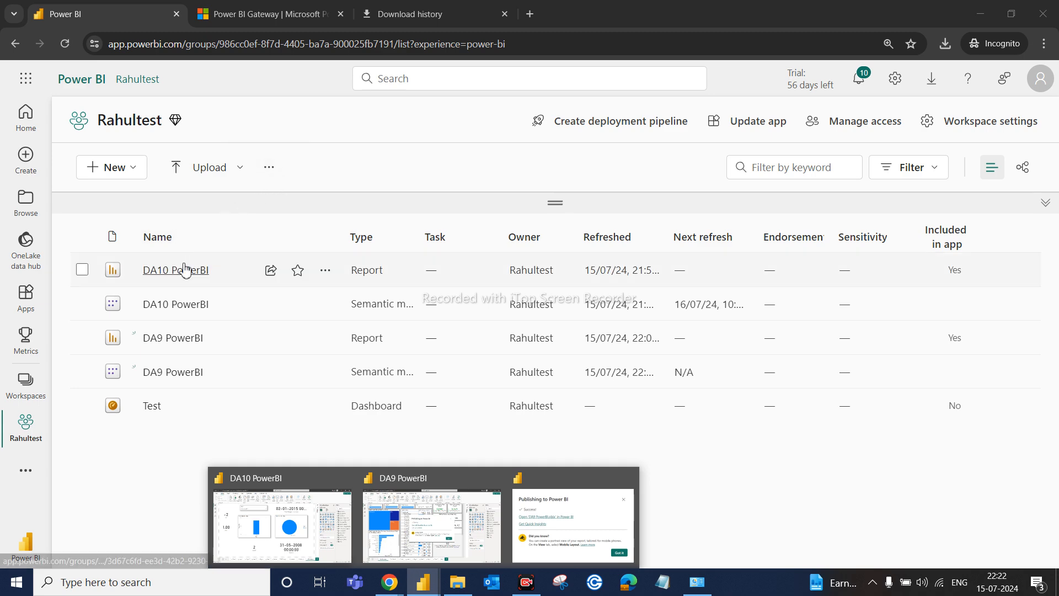
click(177, 280)
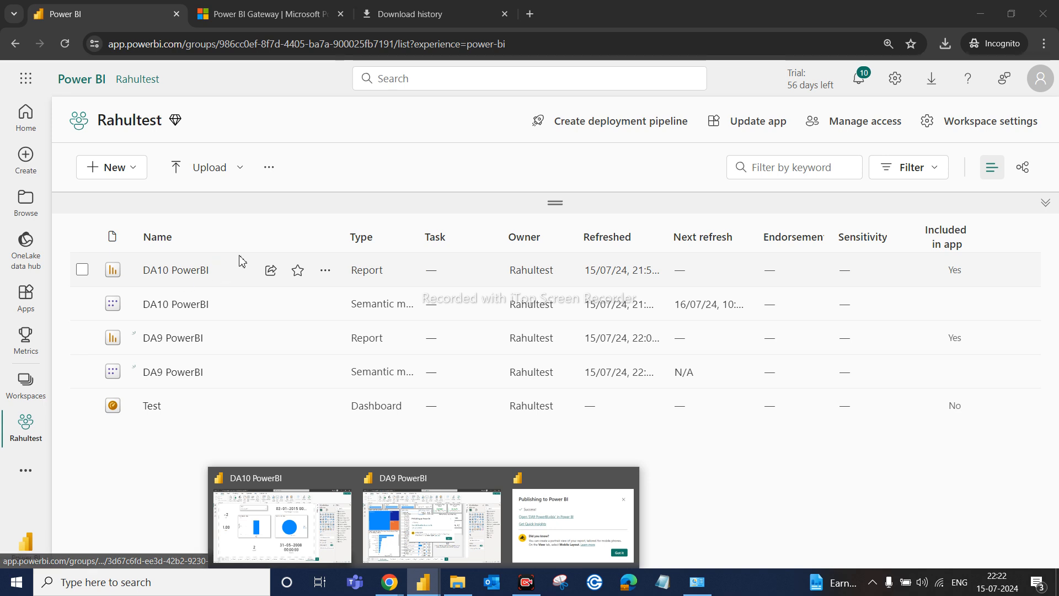
click(767, 119)
click(165, 117)
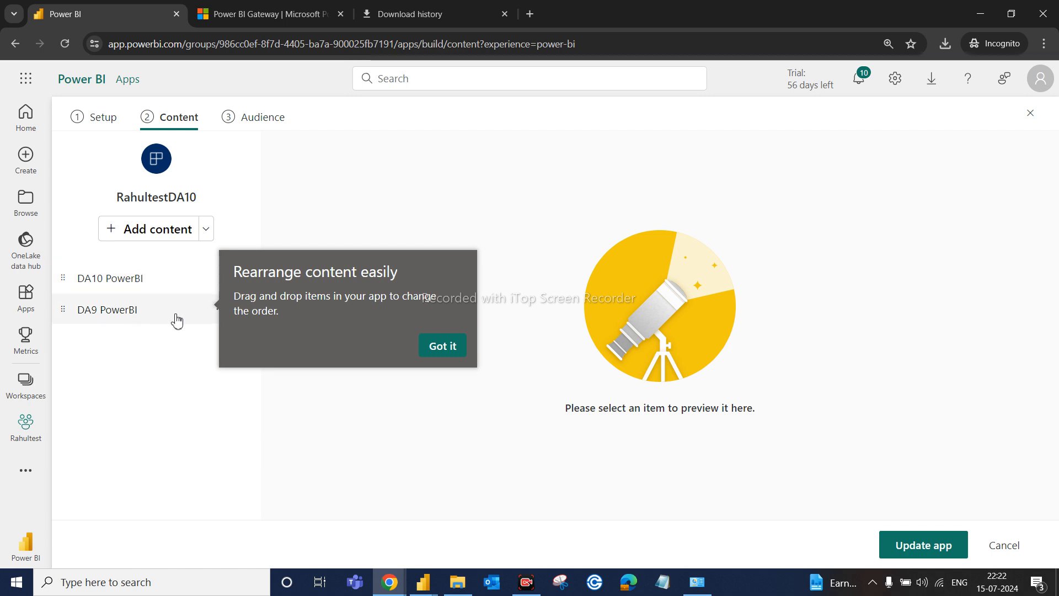
click(1017, 546)
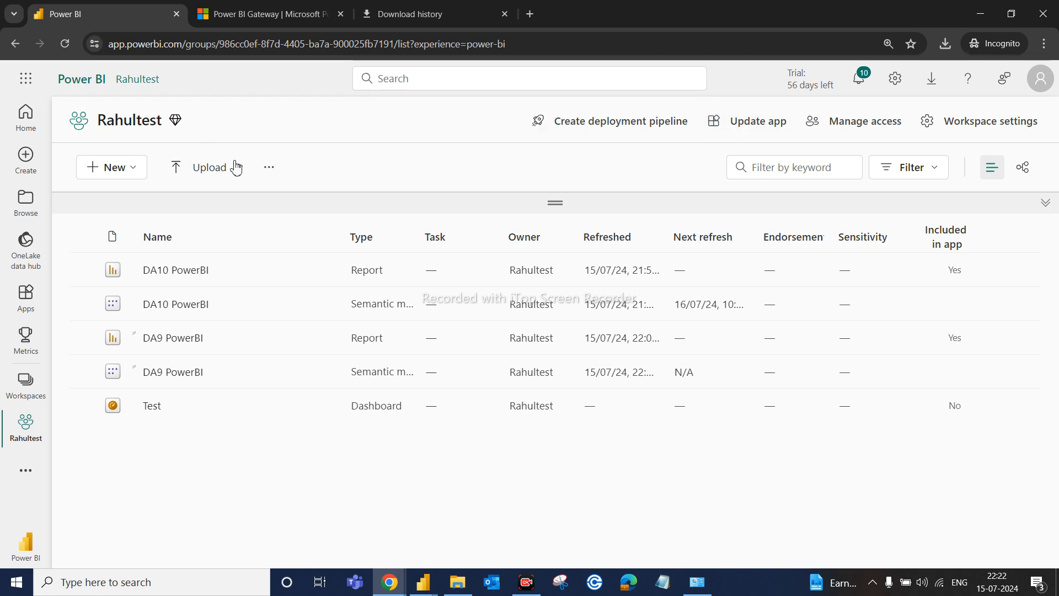
Unpublish the RahultestDA10 app from the Rahultest workspace
click(269, 167)
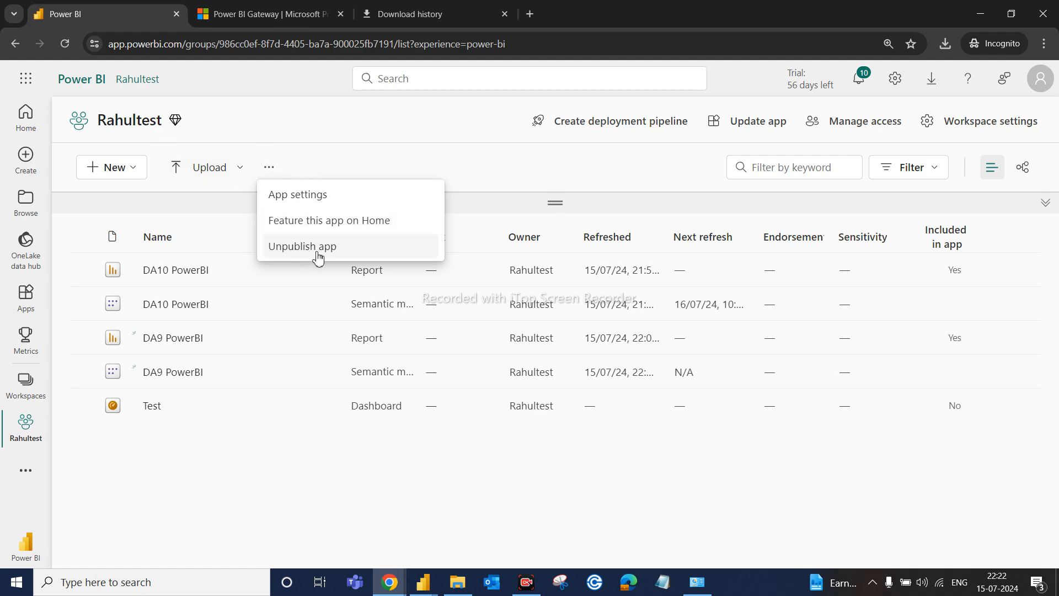
click(349, 253)
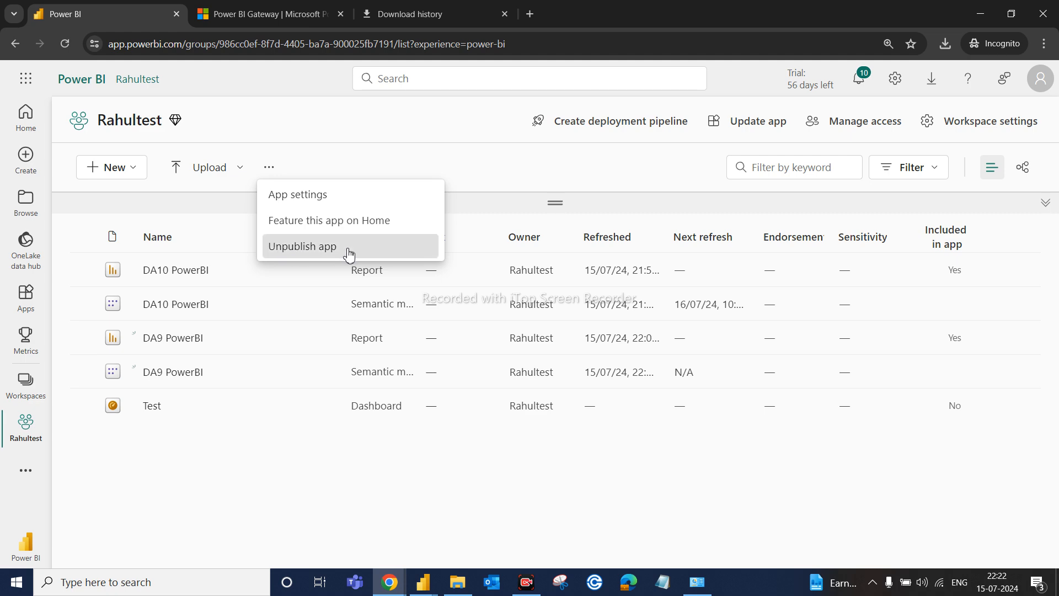
click(541, 363)
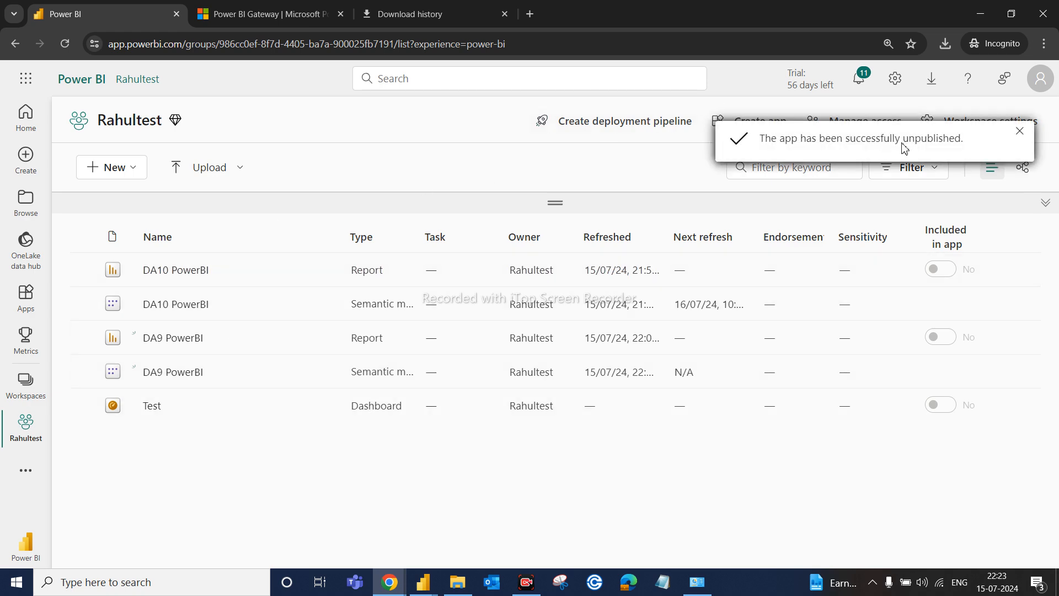
Check the Apps page for the unpublished app and return to the Rahultest workspace
click(33, 394)
click(125, 255)
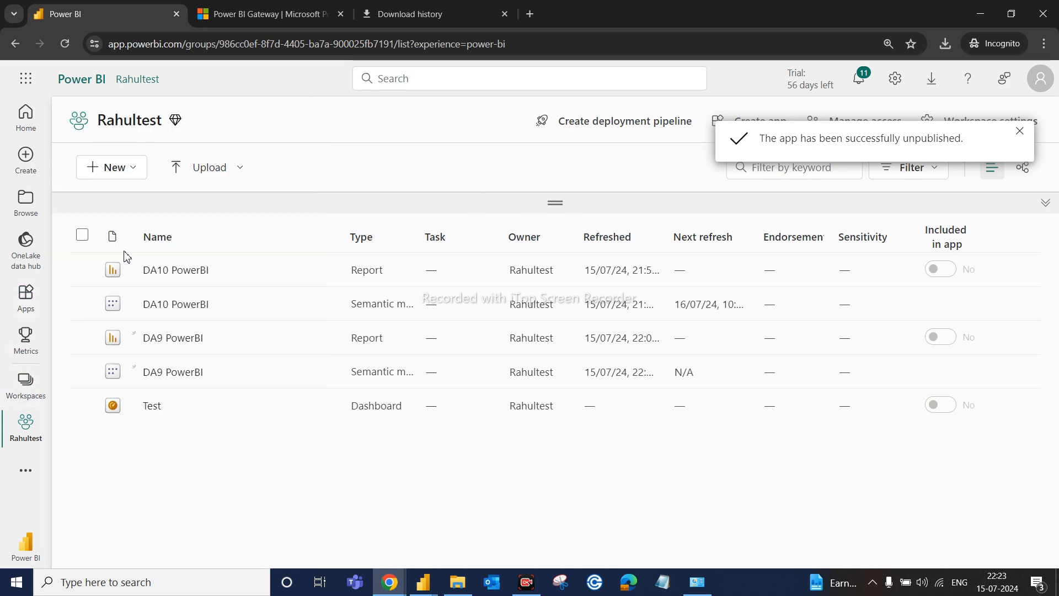
click(38, 299)
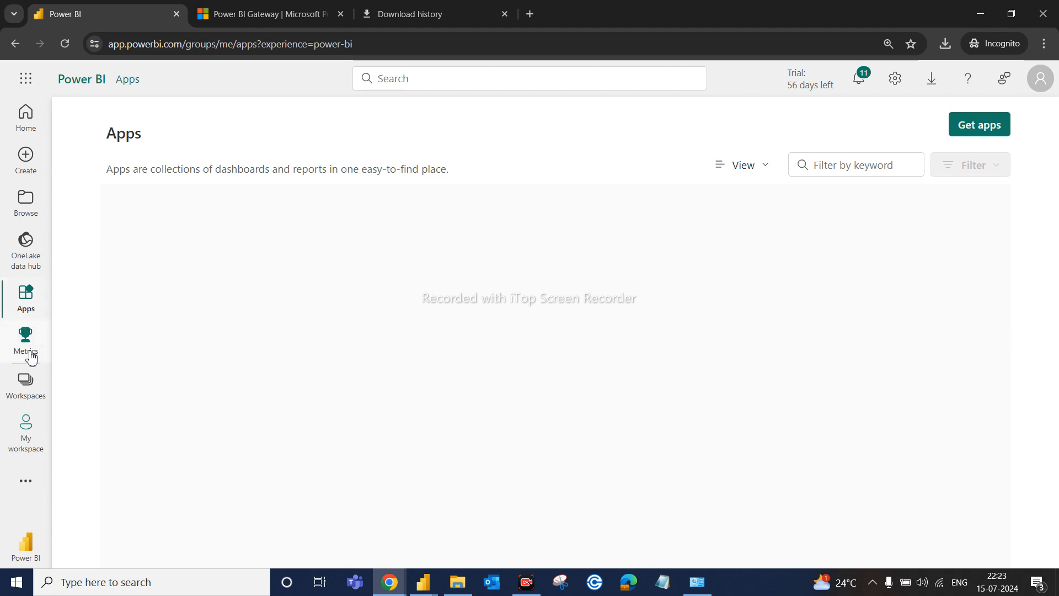
click(27, 388)
click(112, 255)
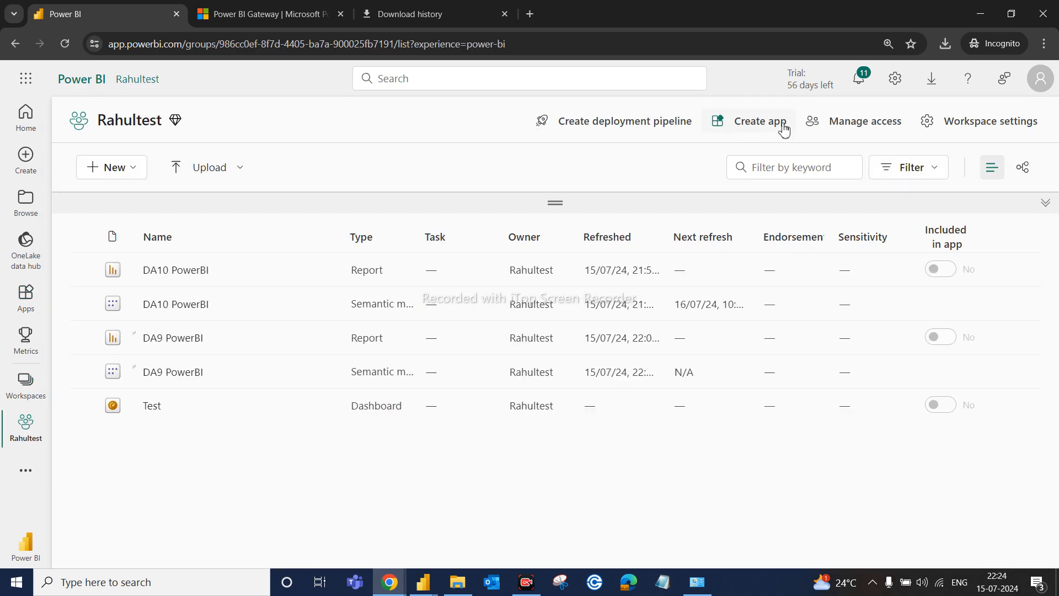
Review who has access to the Rahultest workspace and reopen it from the list of workspaces
click(843, 133)
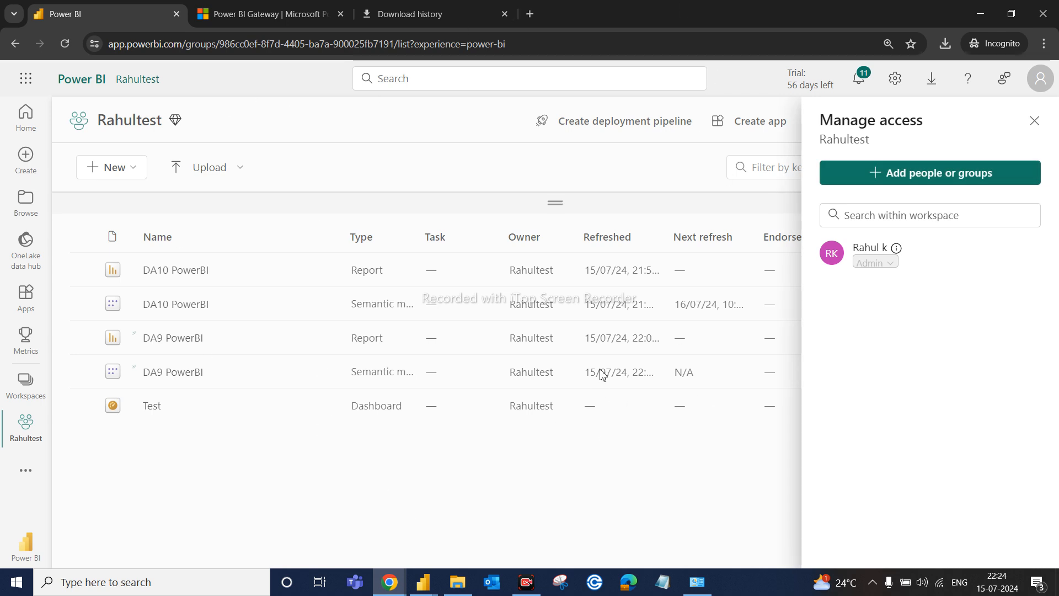
click(349, 447)
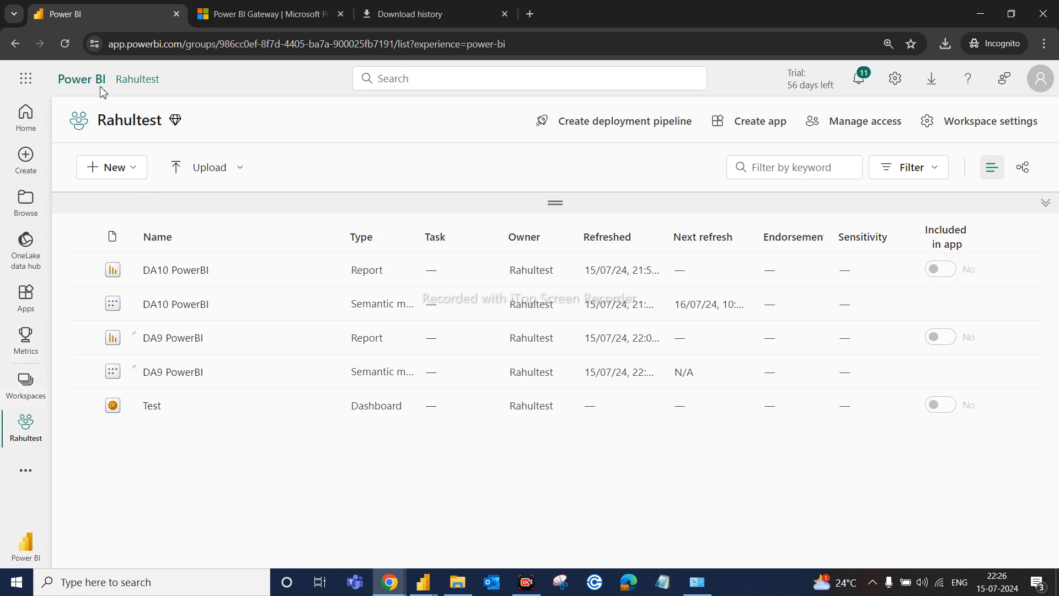
click(25, 392)
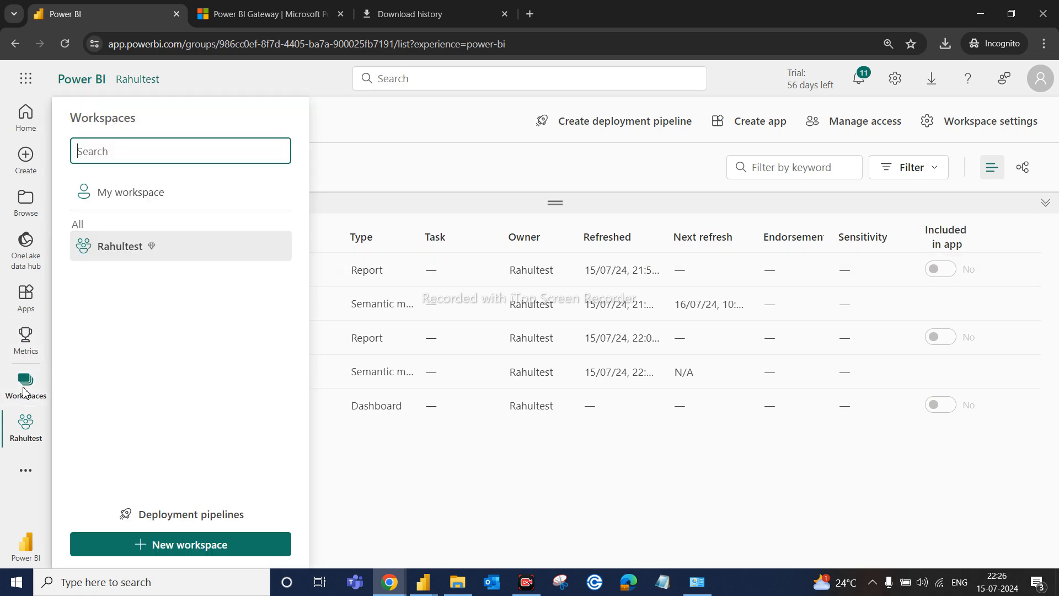
click(133, 252)
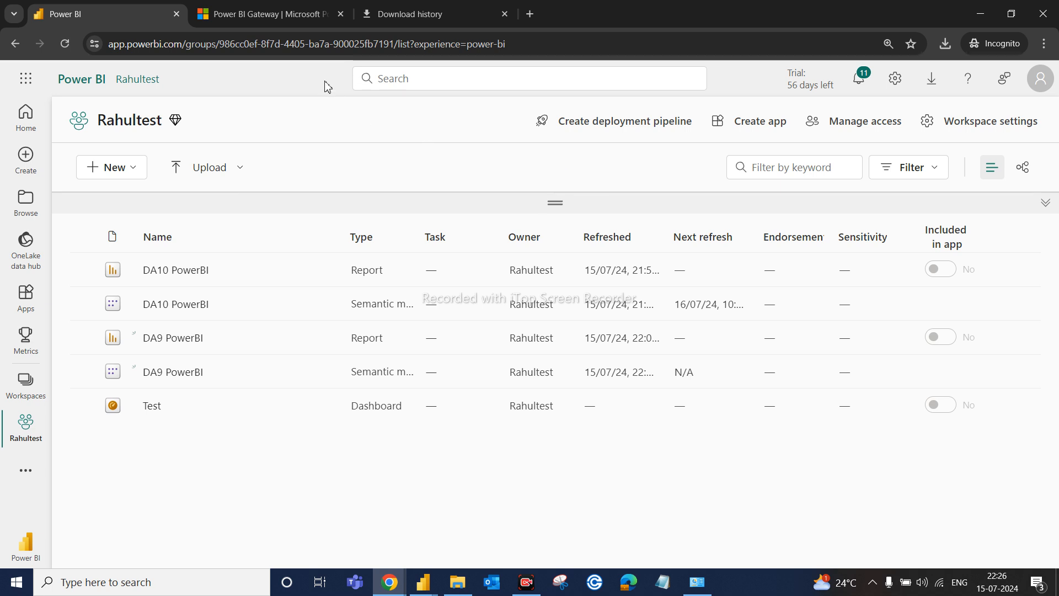
Load the Power BI home page from app.powerbi.com in a new browser tab and close that tab
click(529, 13)
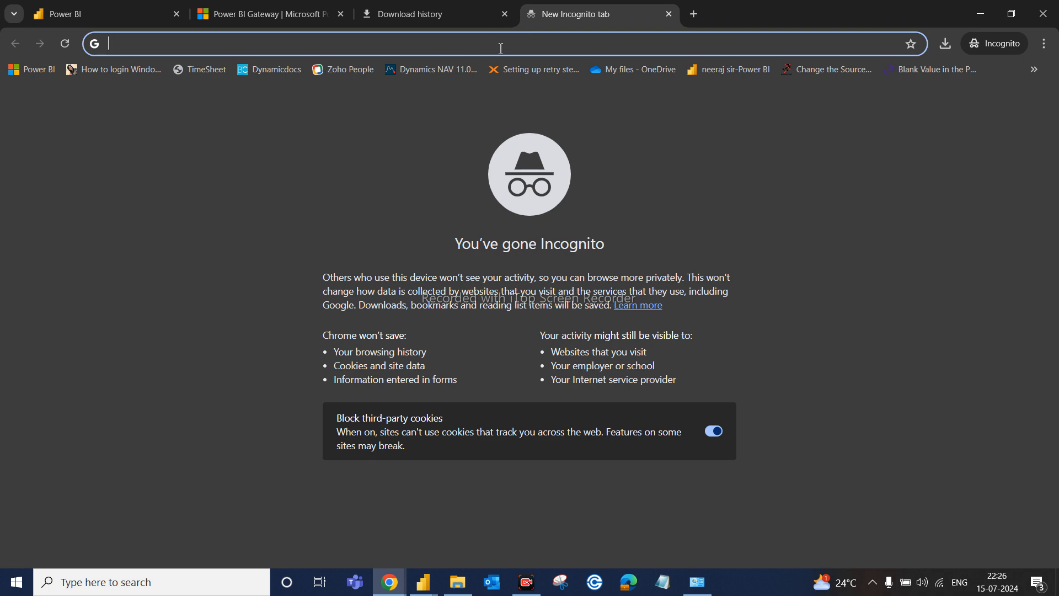
text(a)
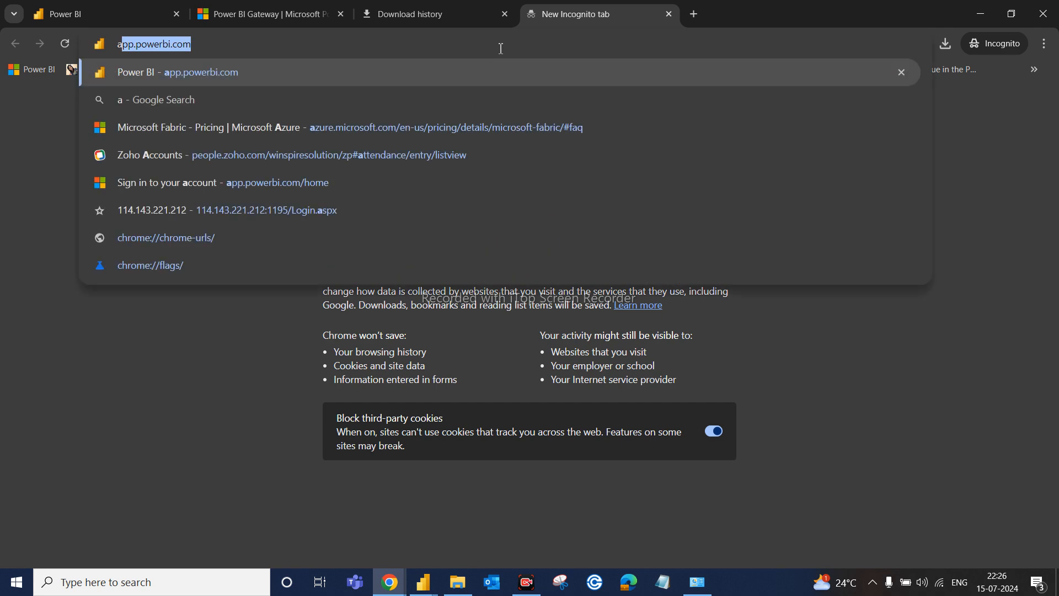
text(pp)
key(Return)
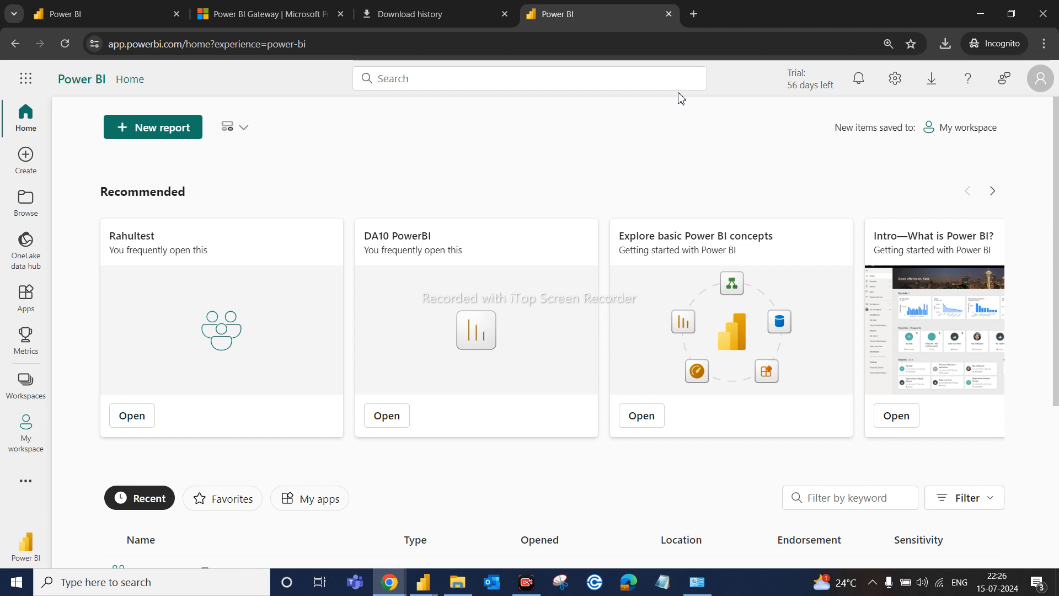
key(ctrl+l)
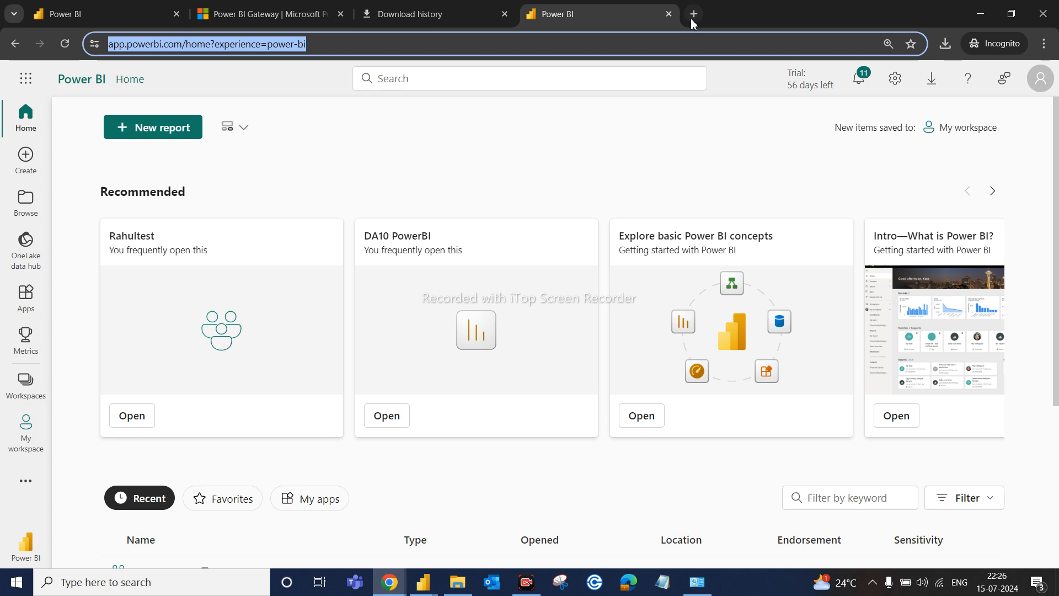
click(669, 14)
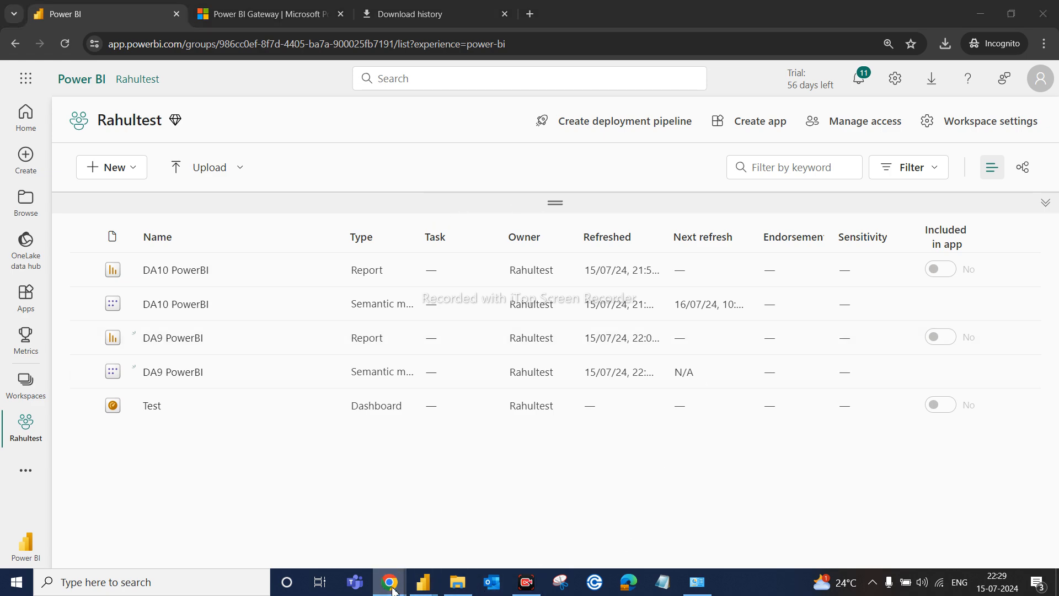
mouse_move(390, 582)
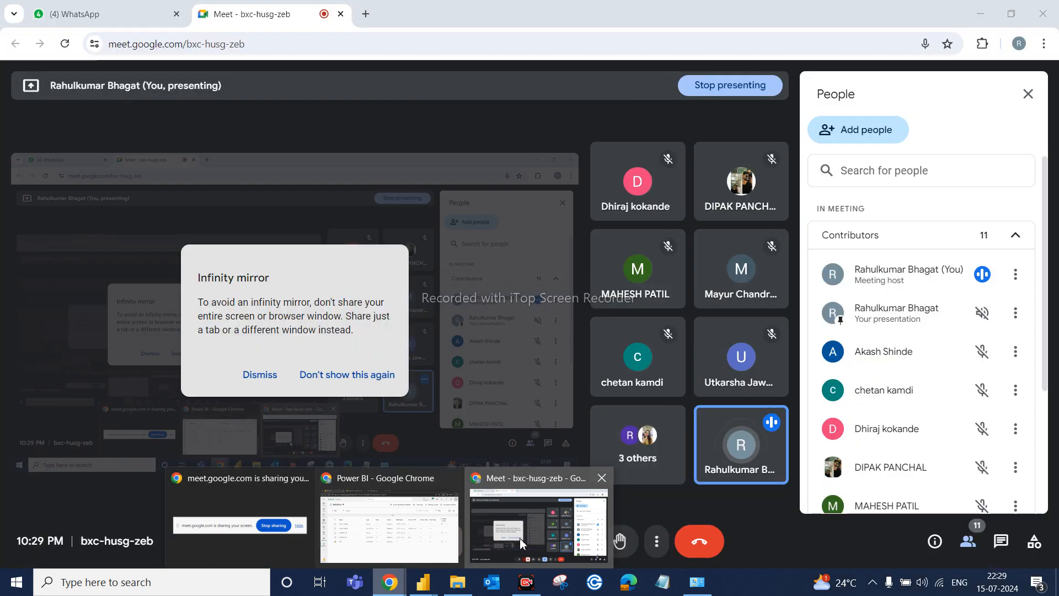
Switch to the Google Meet call and capture its participant list as a snip with Snipping Tool
click(519, 538)
scroll(987, 411, down, 3)
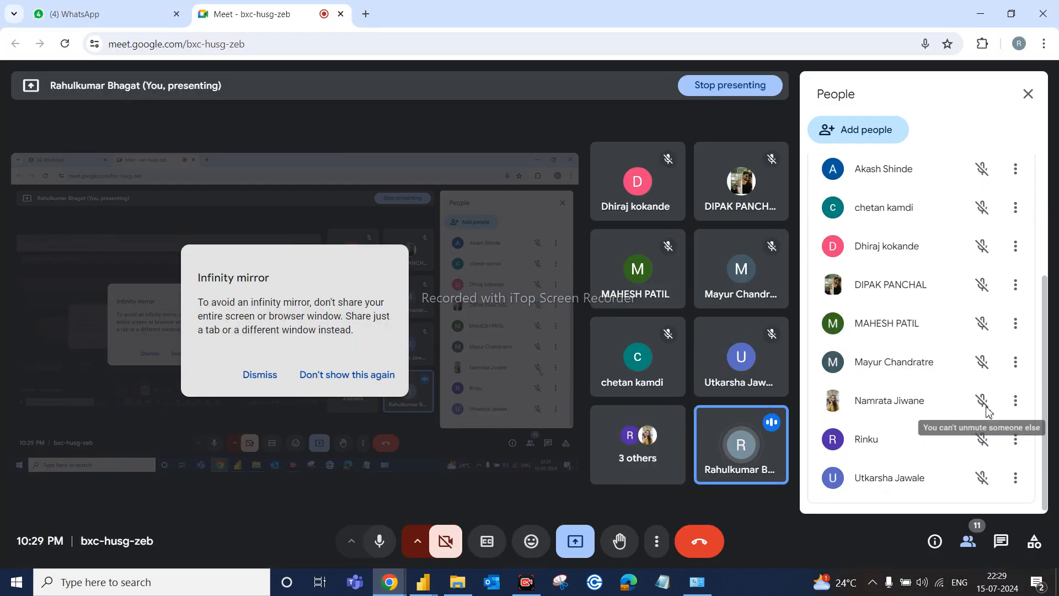
scroll(988, 411, up, 2)
scroll(987, 411, down, 3)
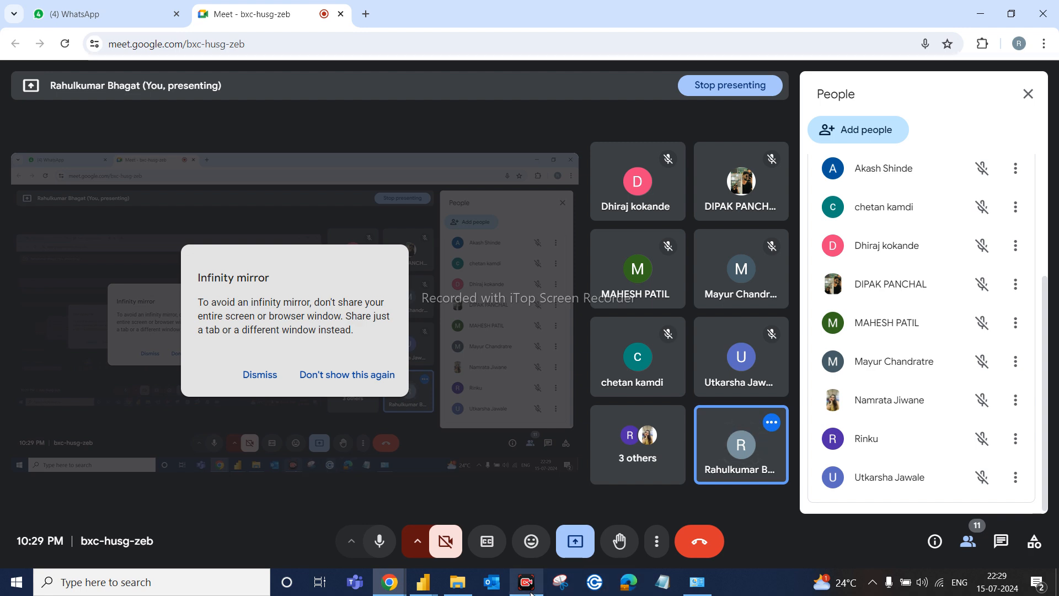
mouse_move(423, 582)
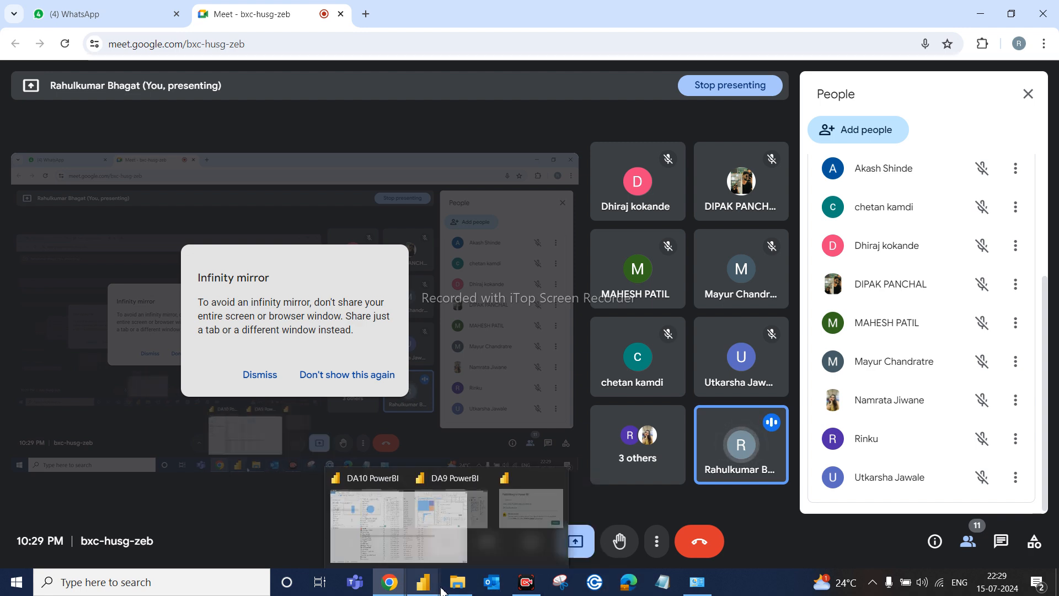
mouse_move(612, 497)
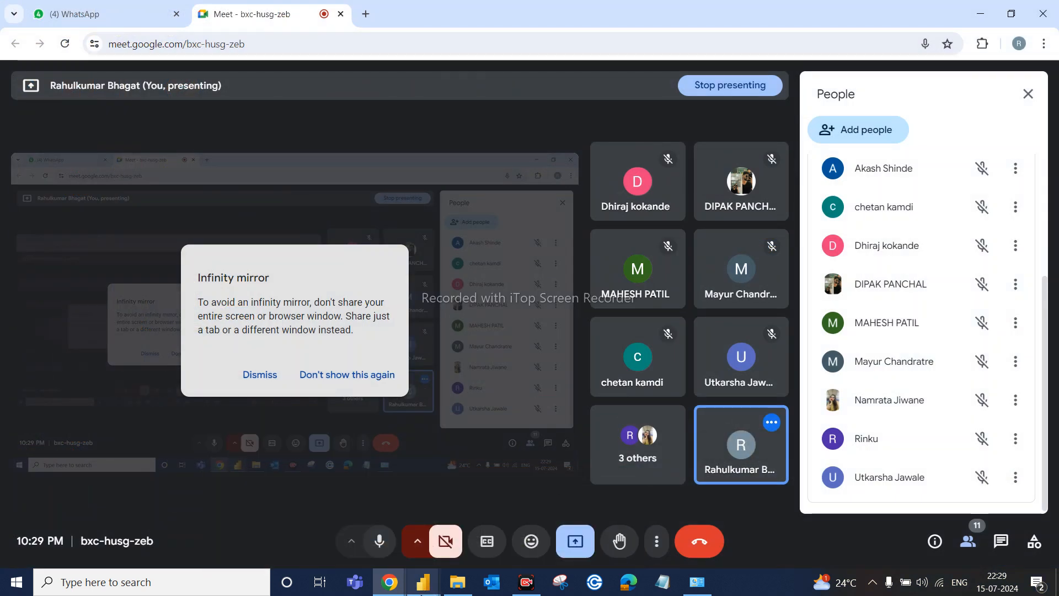
click(560, 583)
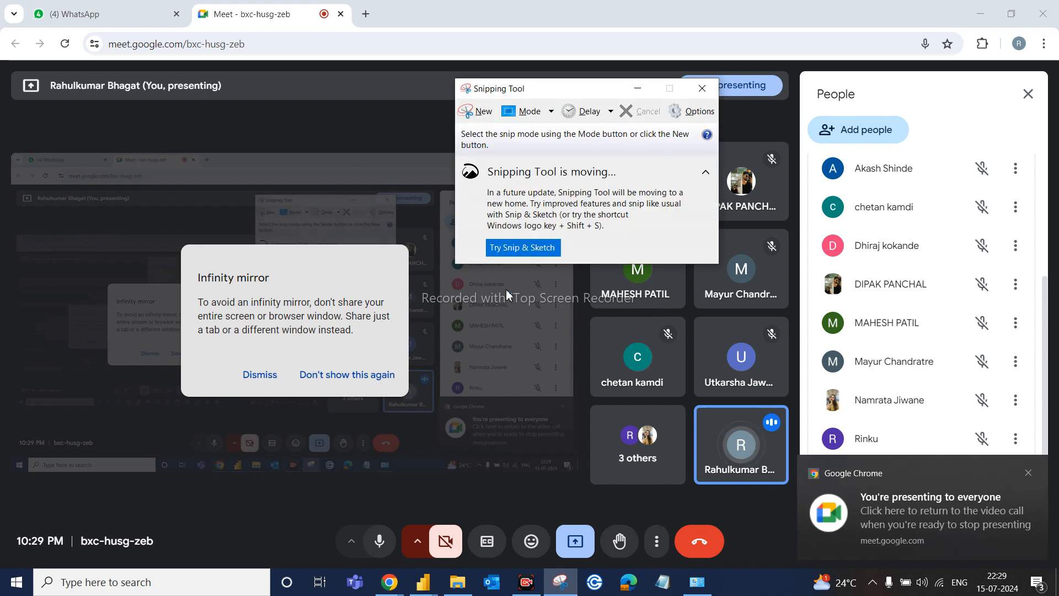
click(477, 112)
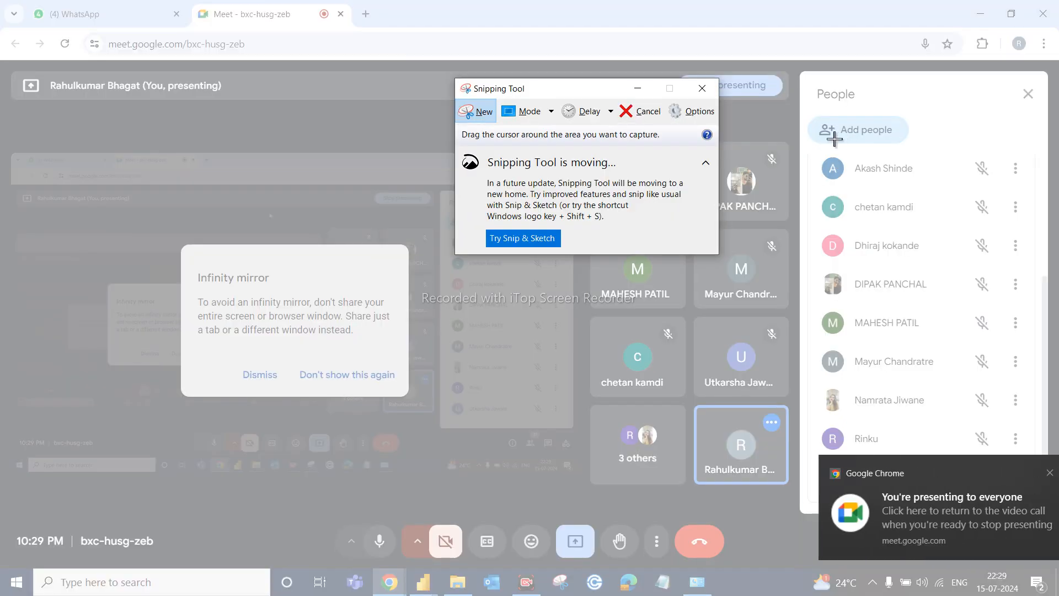
drag(810, 152, 1033, 480)
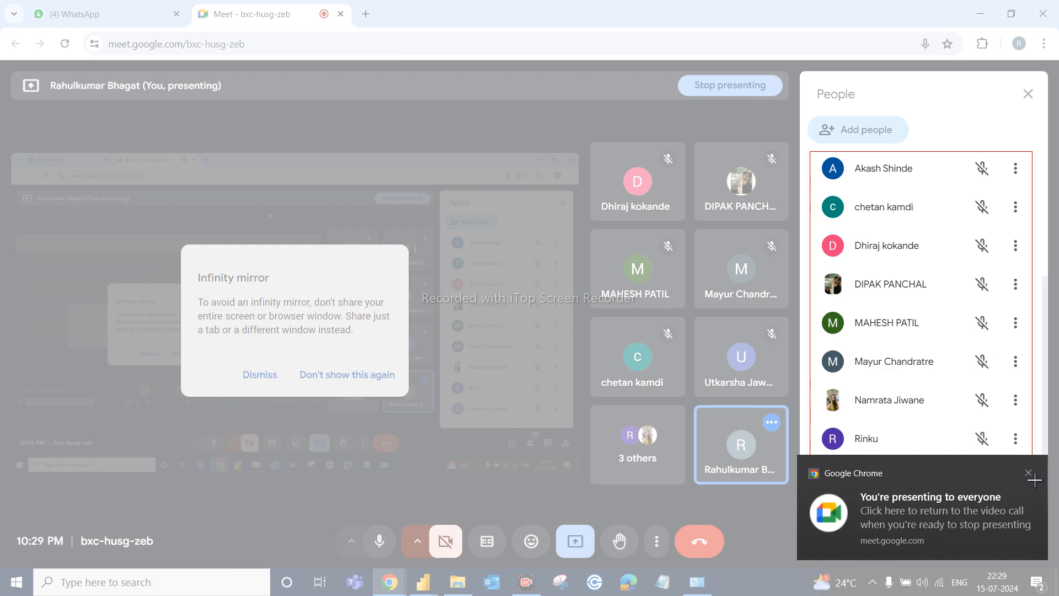
mouse_move(1034, 480)
mouse_down()
mouse_move(1018, 480)
mouse_move(1027, 499)
mouse_up()
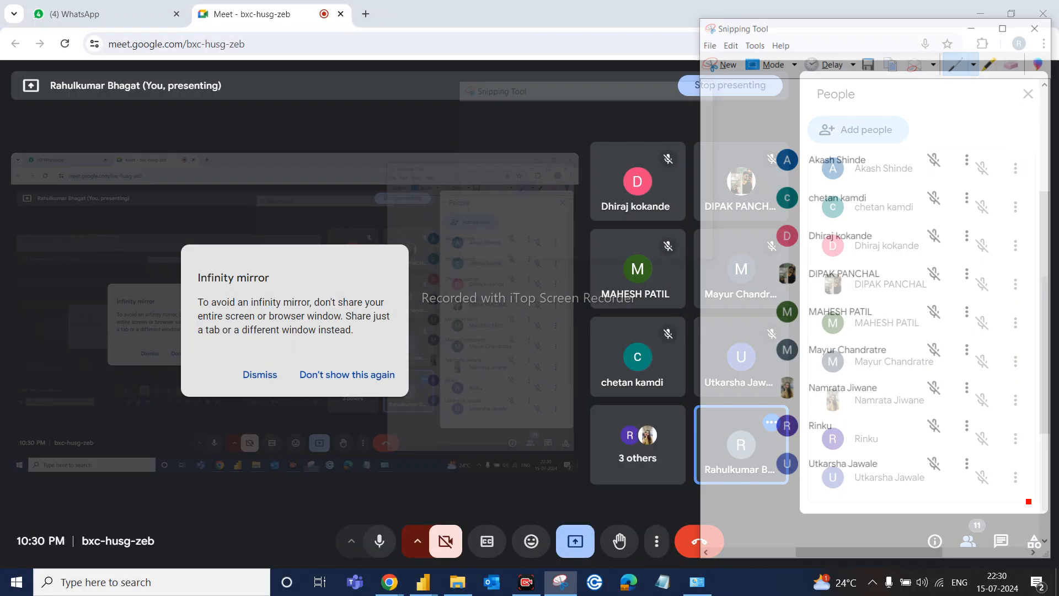
click(974, 25)
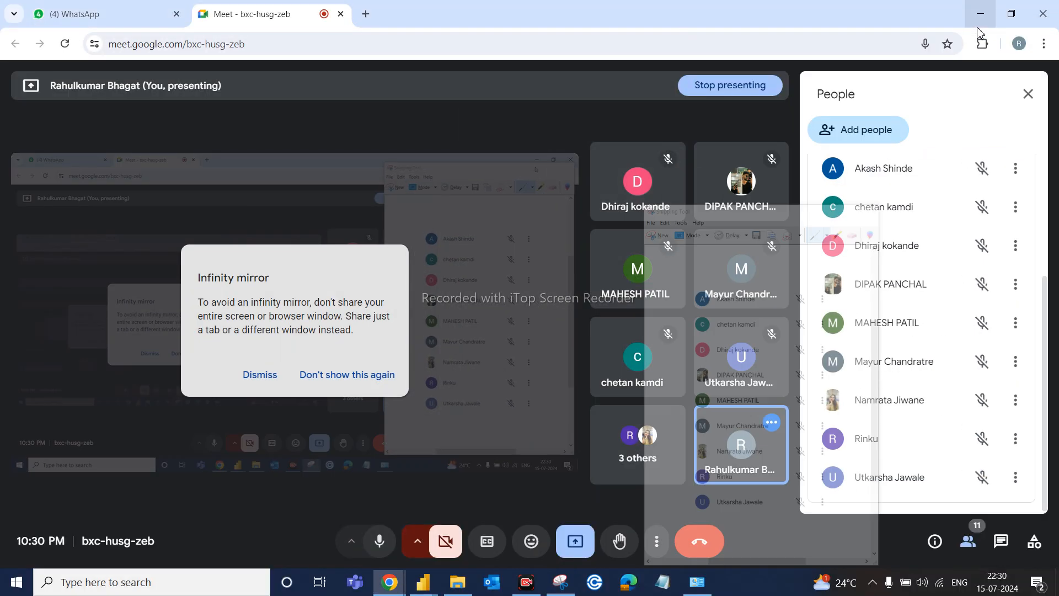
scroll(951, 289, up, 2)
scroll(951, 289, down, 2)
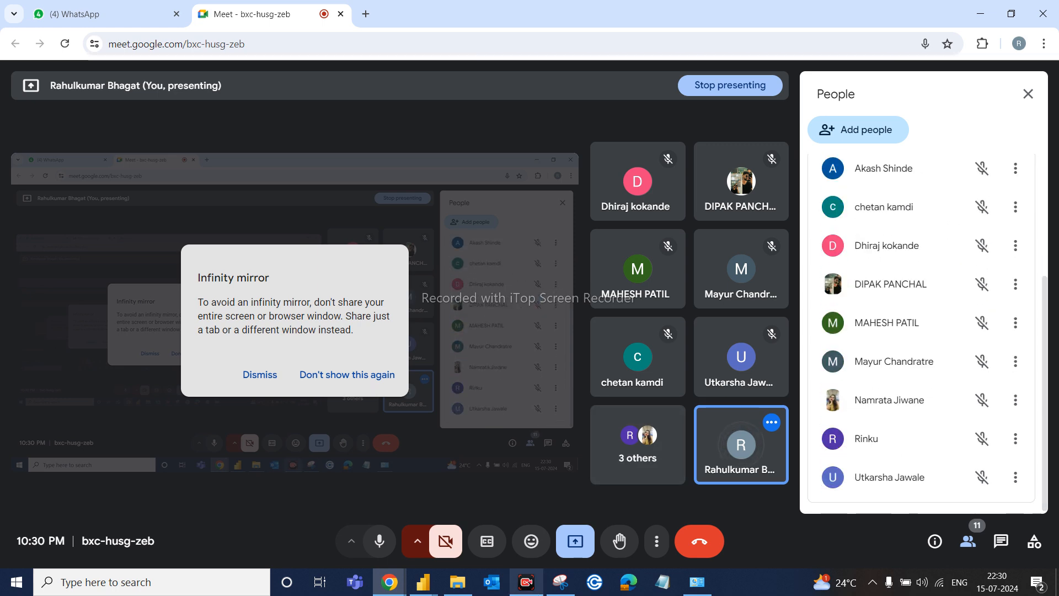
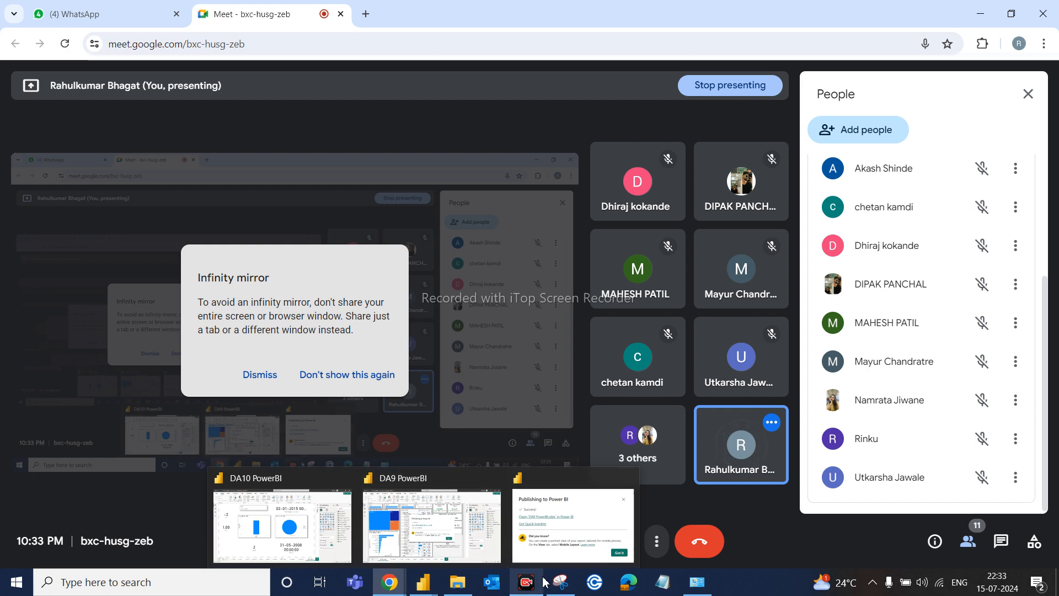
Hide the participant list in the Google Meet call and dismiss the infinity mirror warning
mouse_move(560, 582)
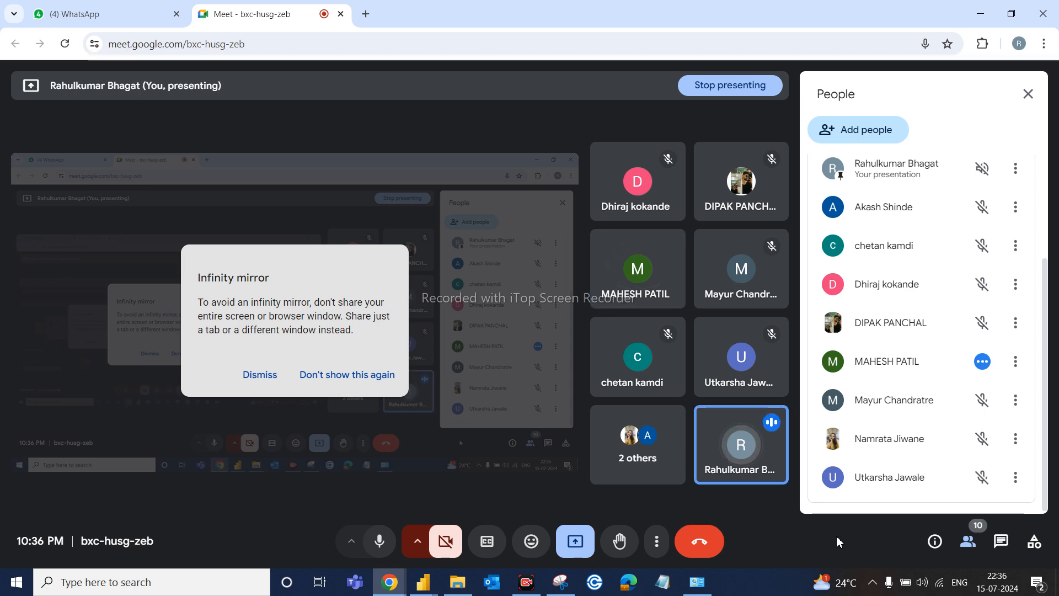
click(1028, 94)
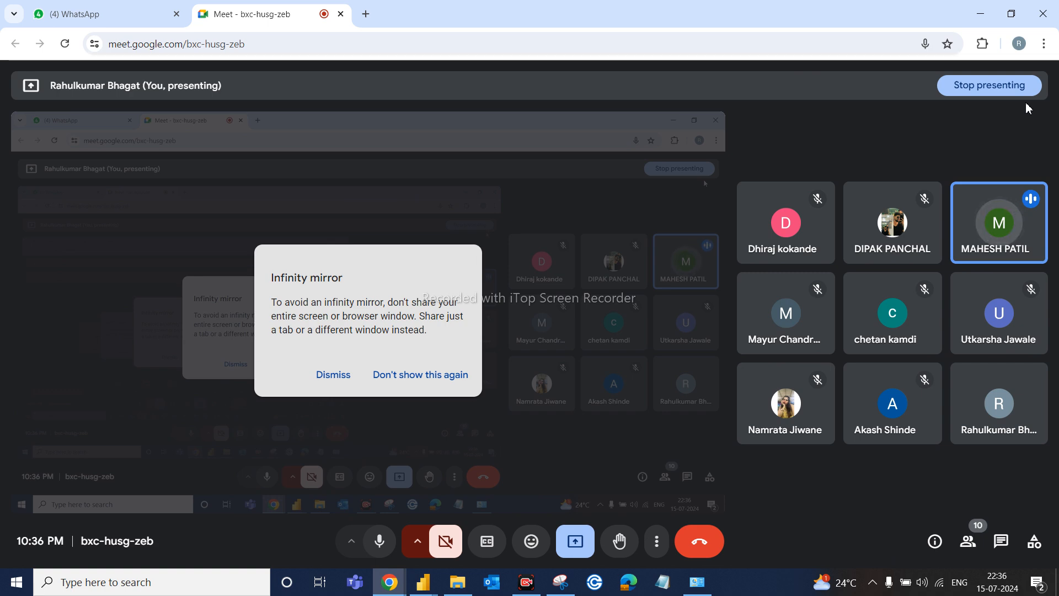
mouse_move(957, 251)
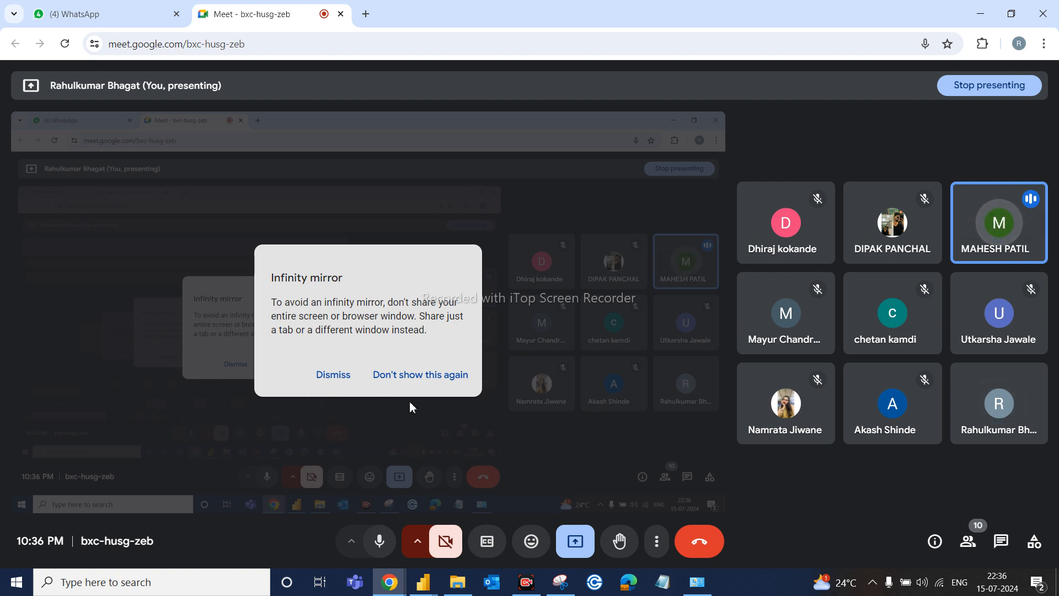
click(333, 375)
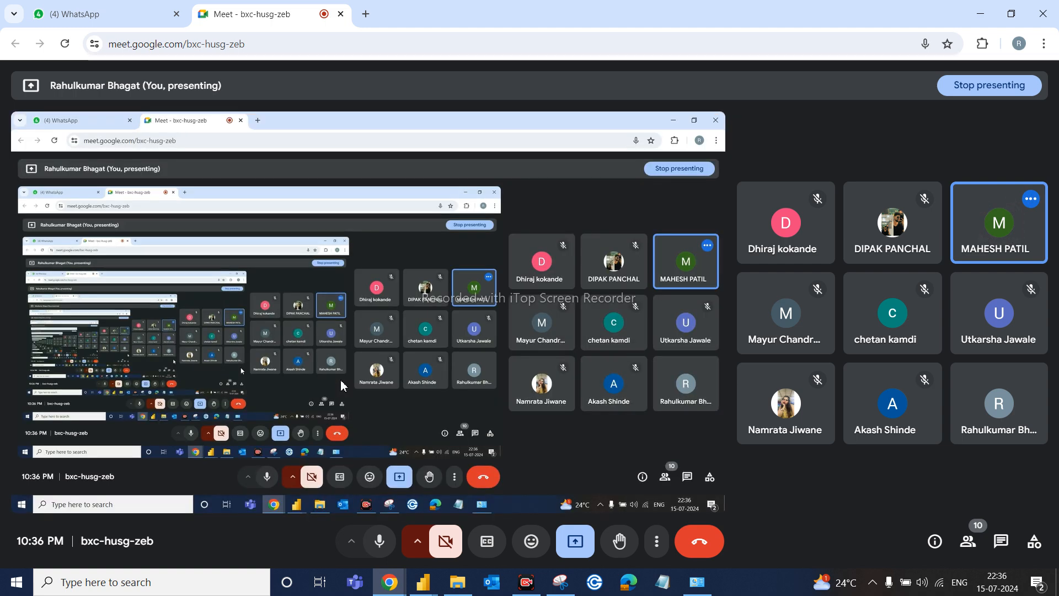
Switch to the DA9 PowerBI report in Power BI Desktop and dismiss the publishing message
mouse_move(417, 590)
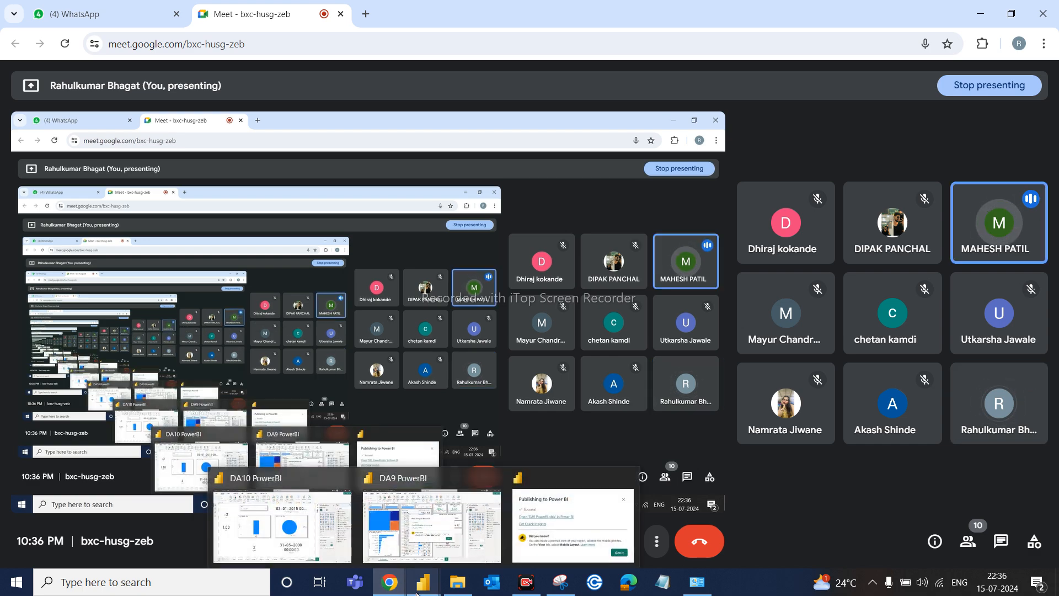
click(573, 524)
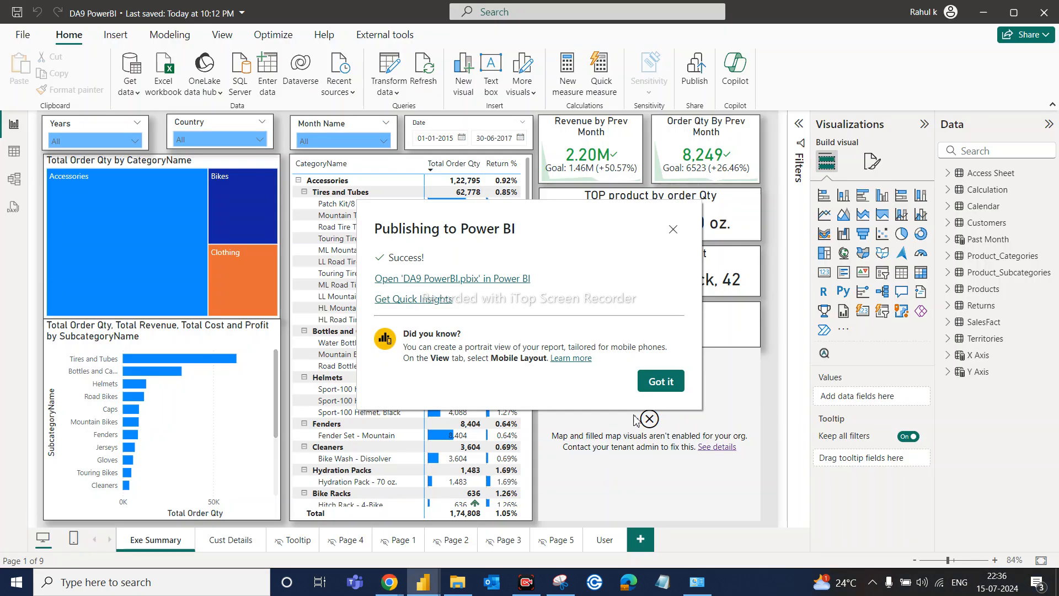
click(665, 381)
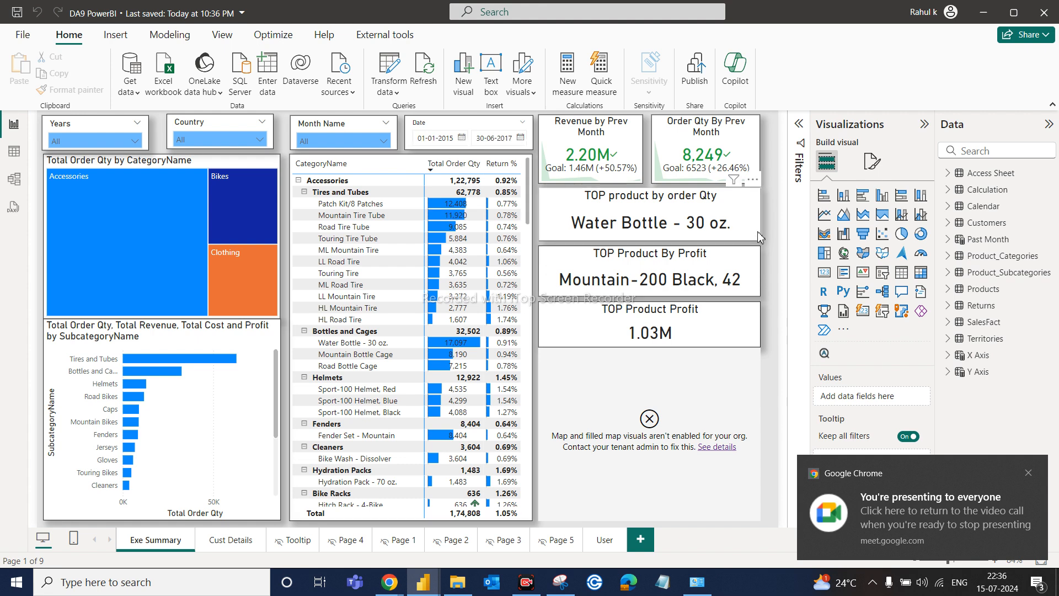
Examine the Access Sheet fields, the previous-month revenue KPI and map visual on Exe Summary, and the User page
click(949, 174)
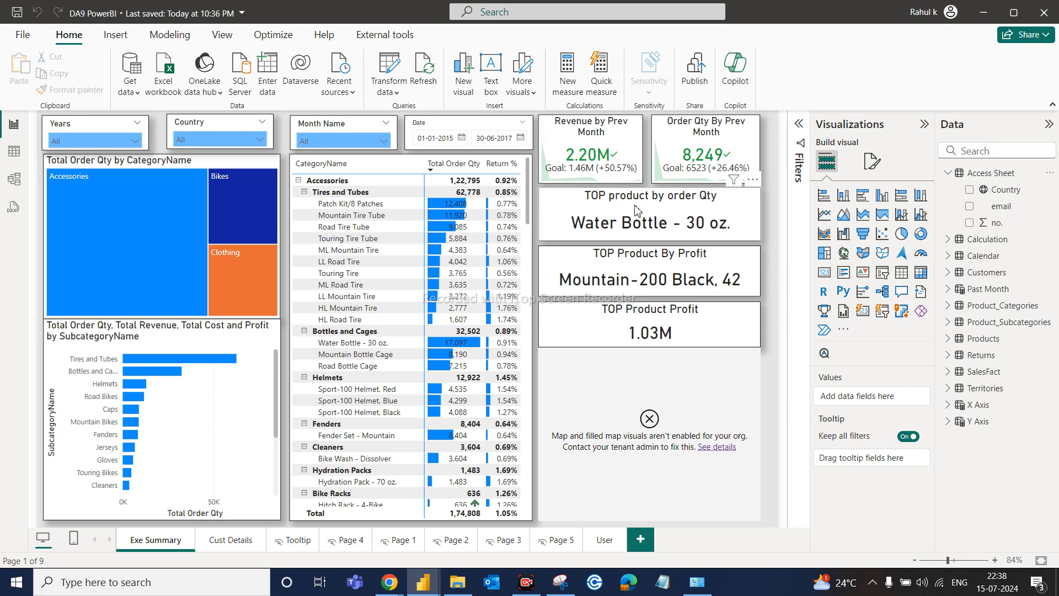
click(607, 146)
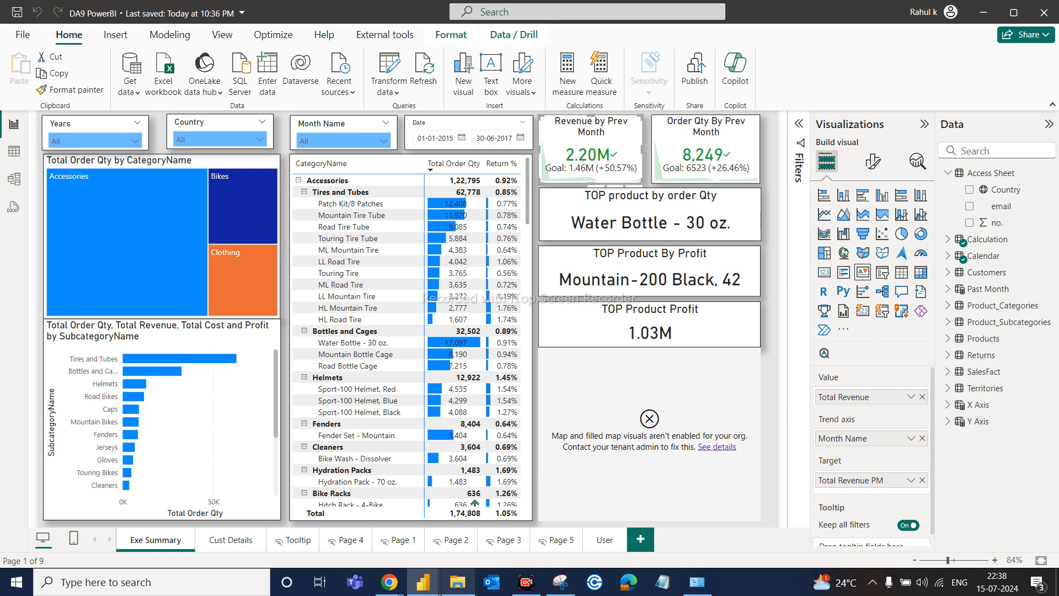
mouse_move(423, 593)
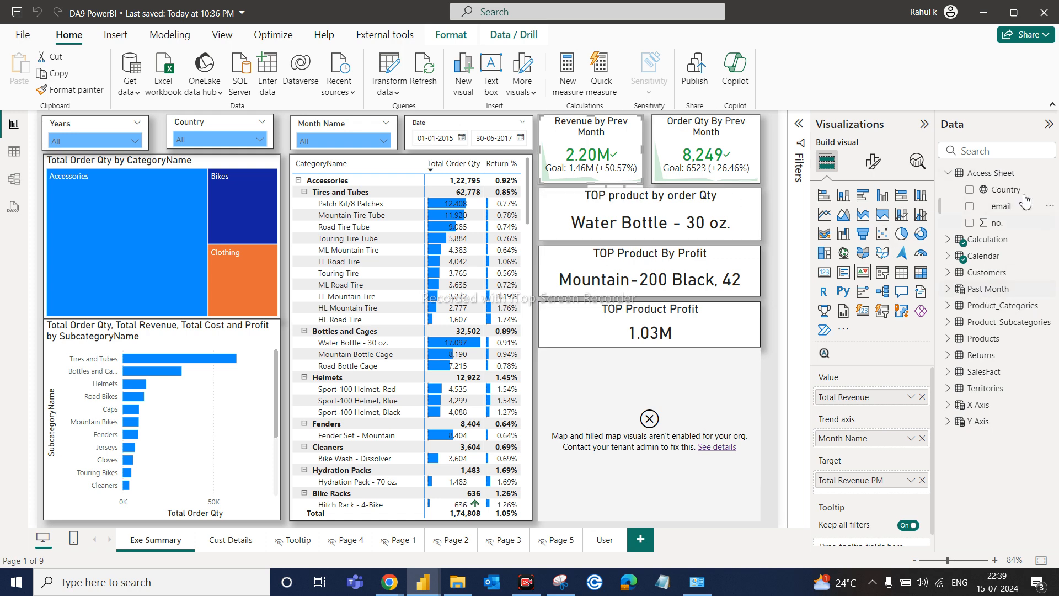
mouse_move(999, 243)
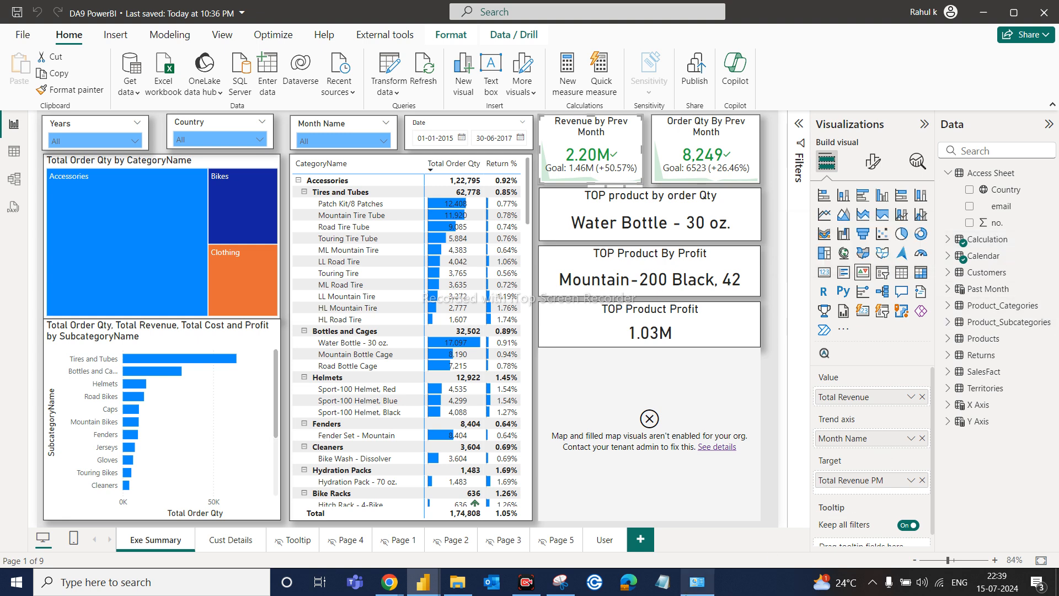
mouse_move(531, 583)
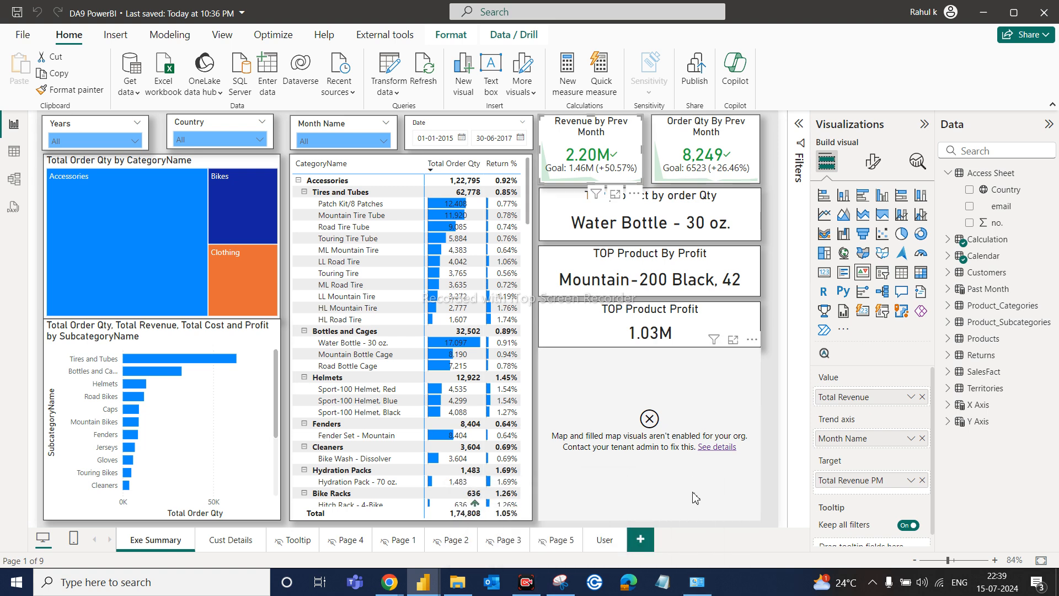
click(782, 490)
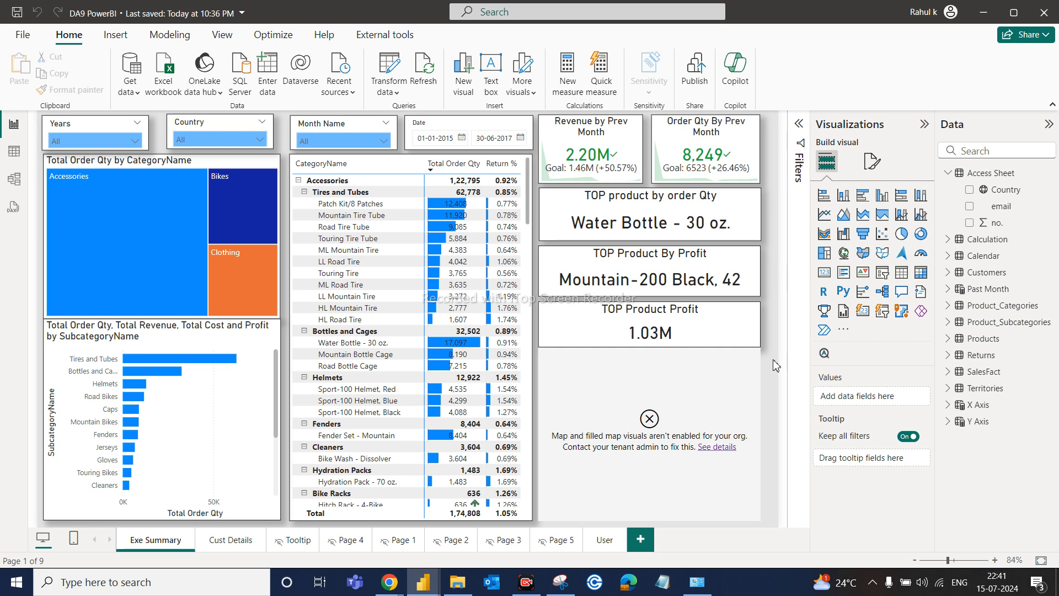
click(728, 370)
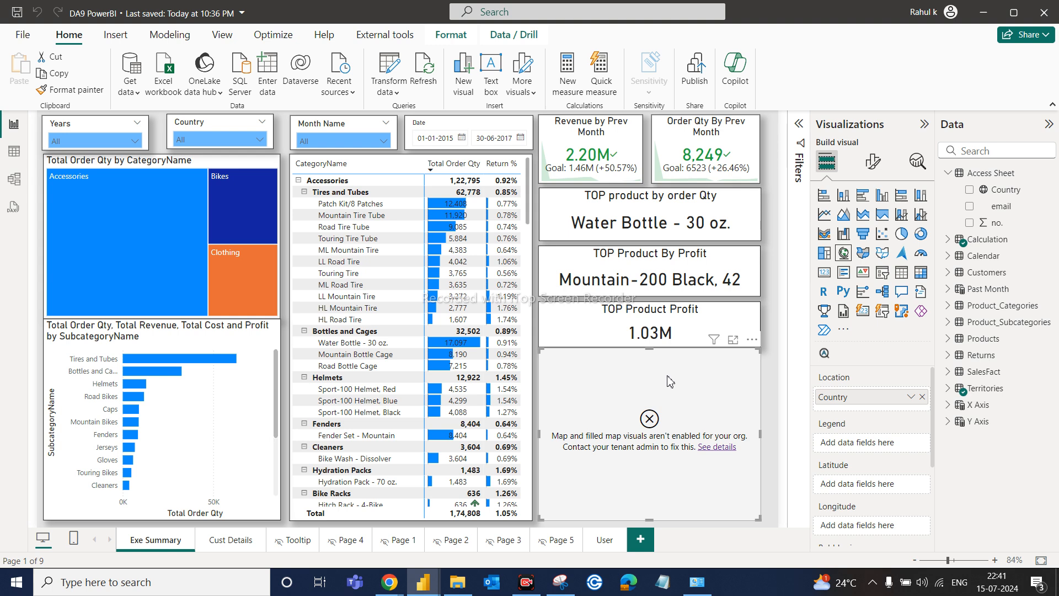
click(609, 544)
right_click(609, 544)
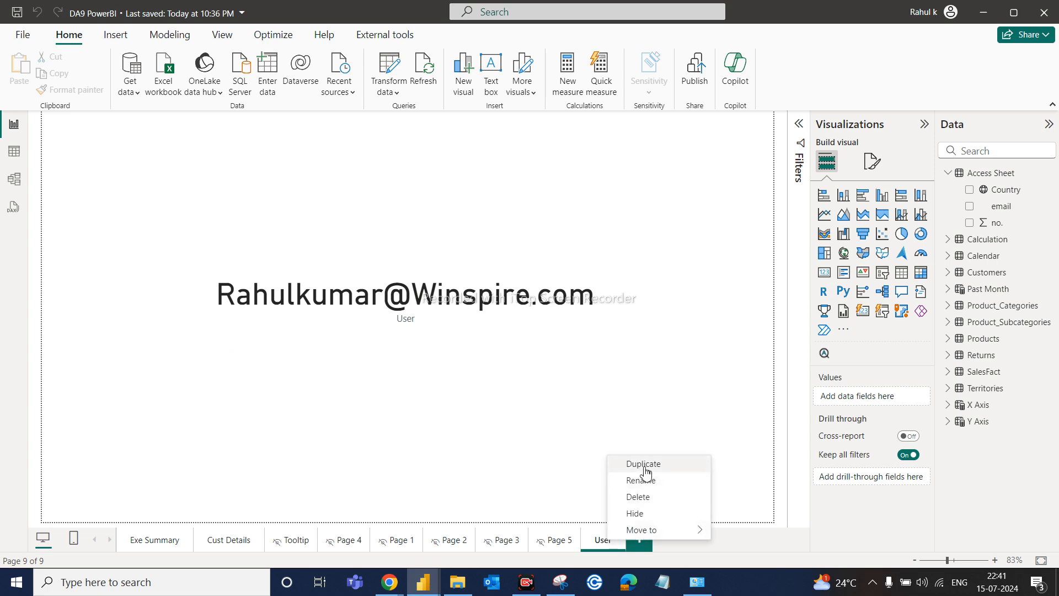
Close the DA9 PowerBI report, then close the DA10 PowerBI report and save its changes
click(1044, 13)
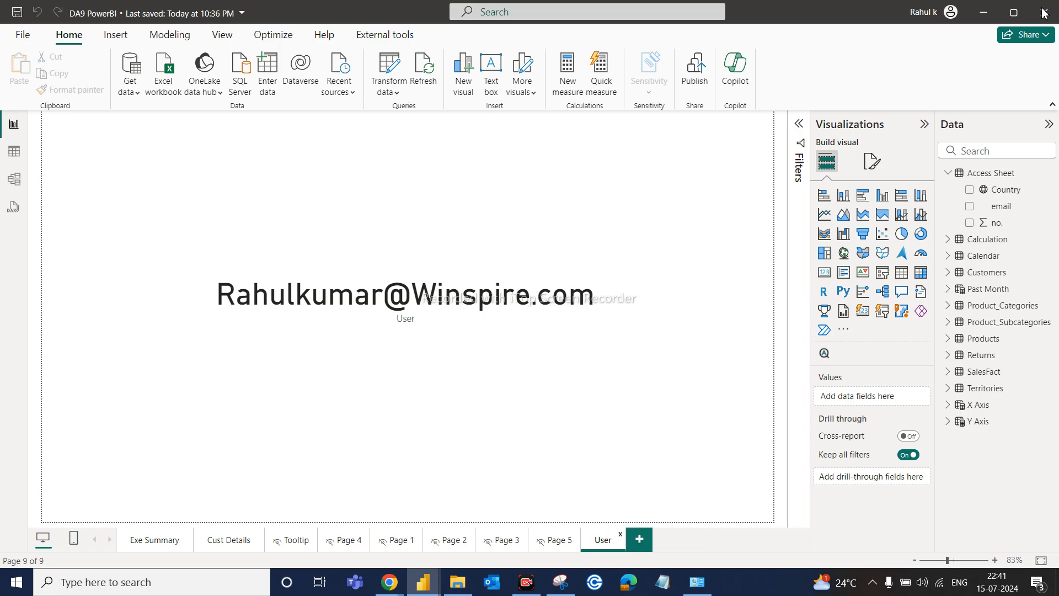
click(428, 582)
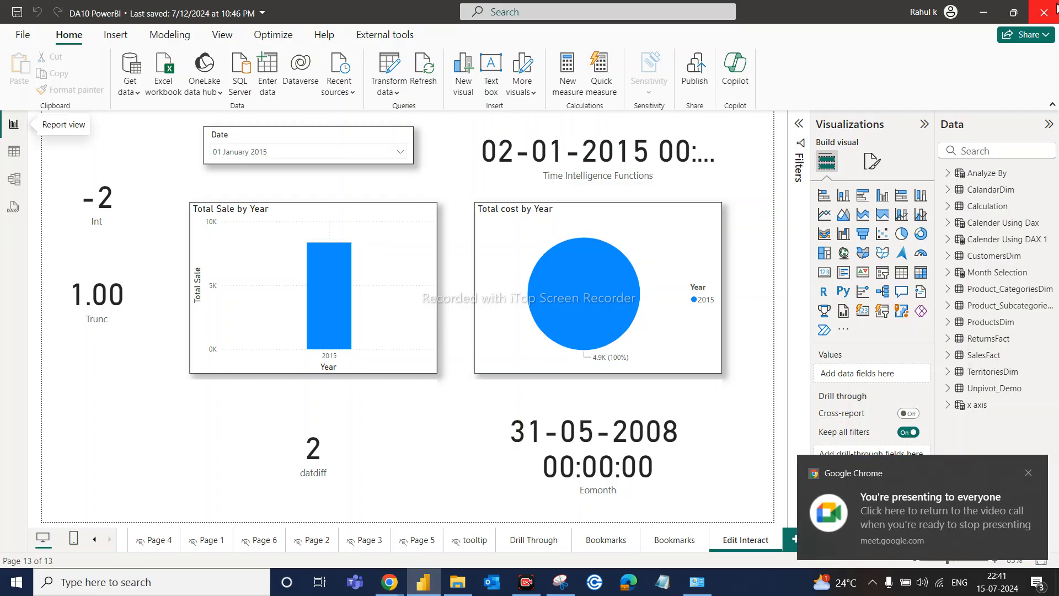
click(1056, 7)
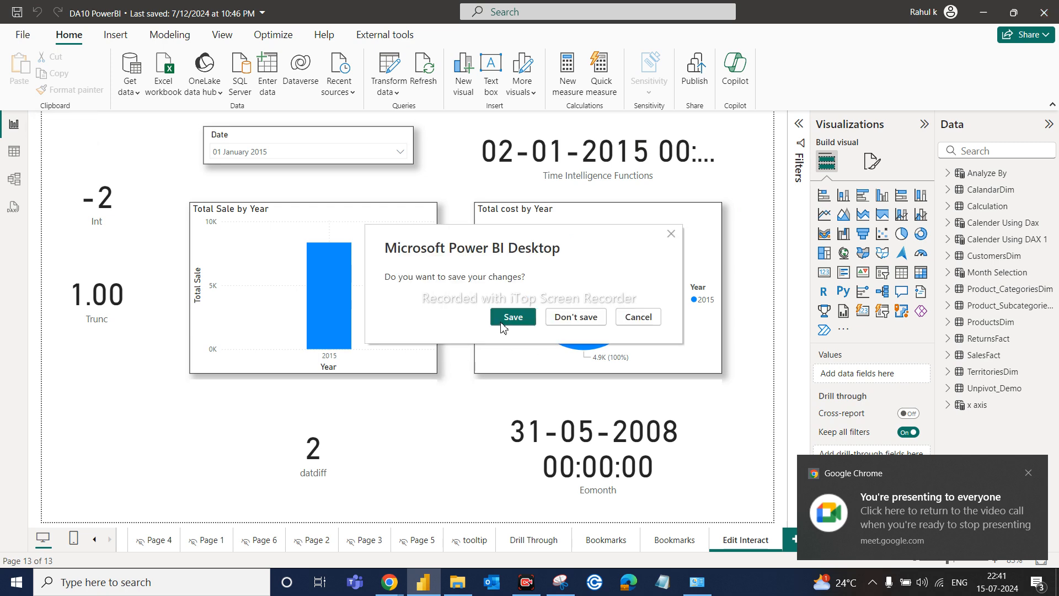
click(503, 325)
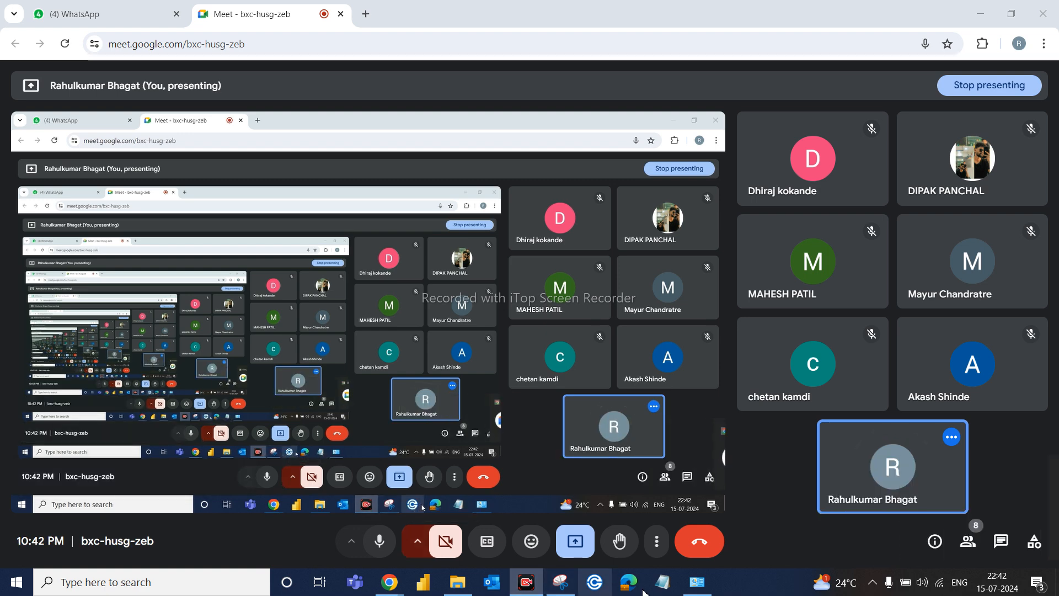
Leave the Google Meet call
mouse_move(698, 583)
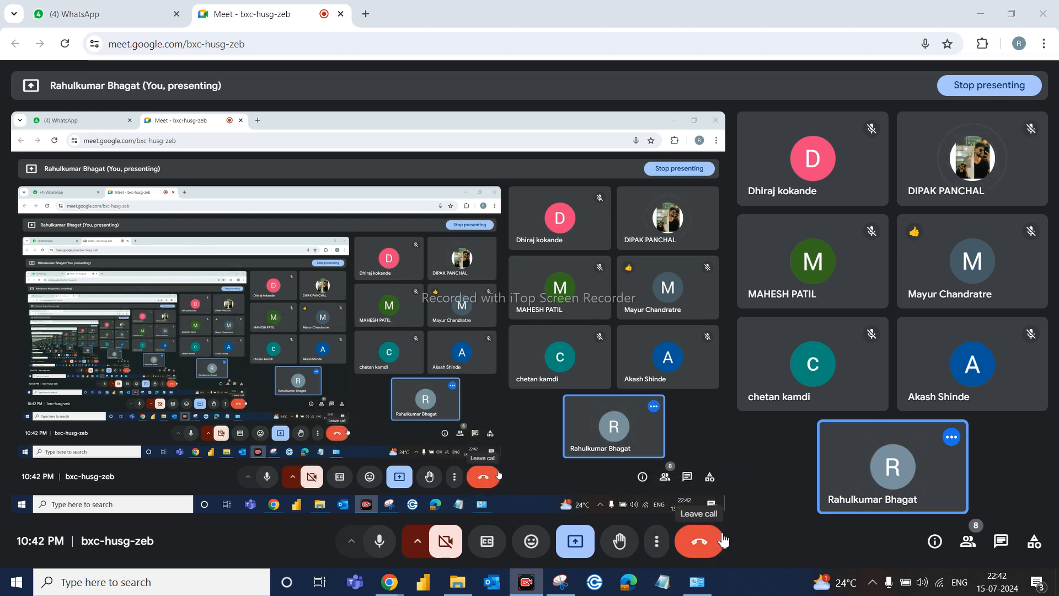
click(696, 557)
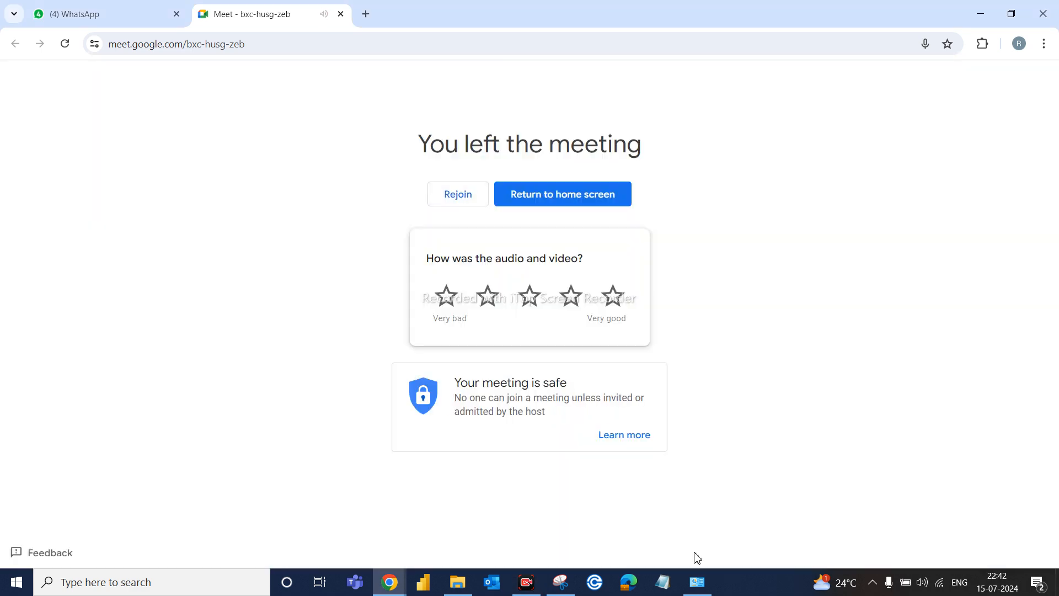
Switch to WhatsApp and paste the attendance snip into the NMD Teacher's Group chat
click(558, 589)
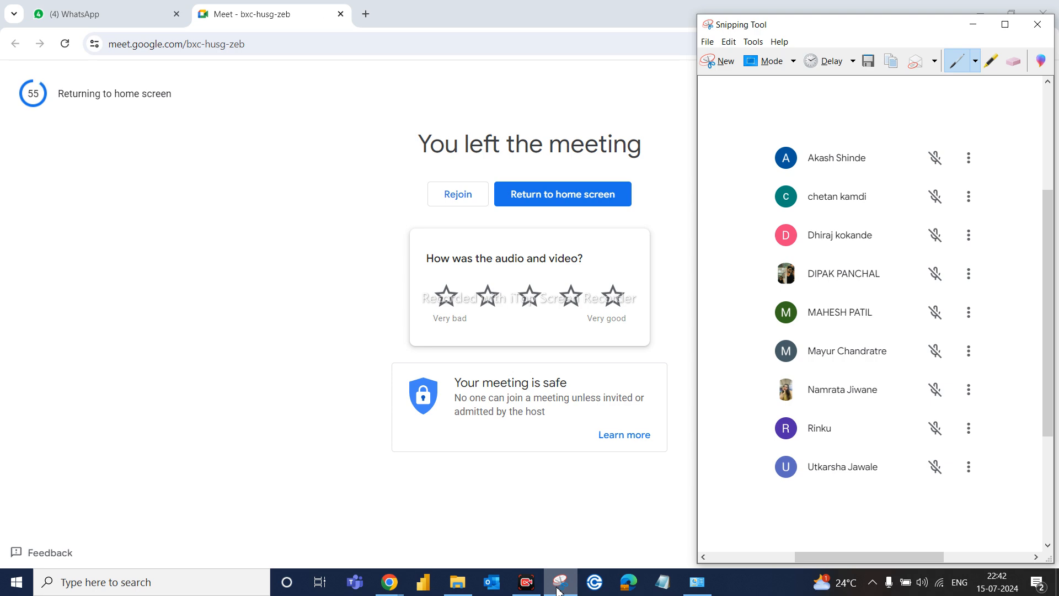
click(110, 14)
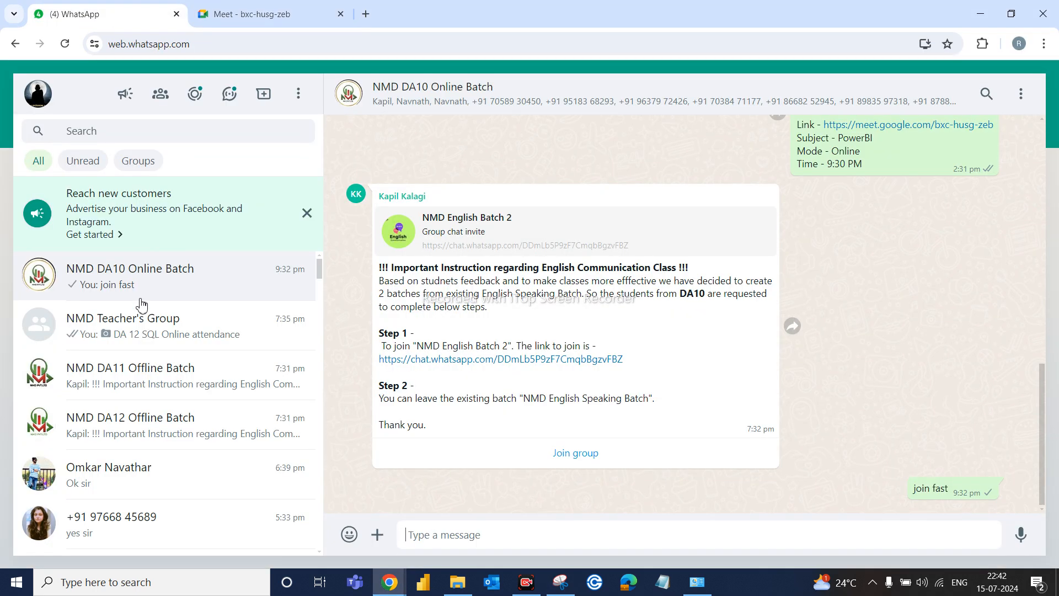
click(139, 325)
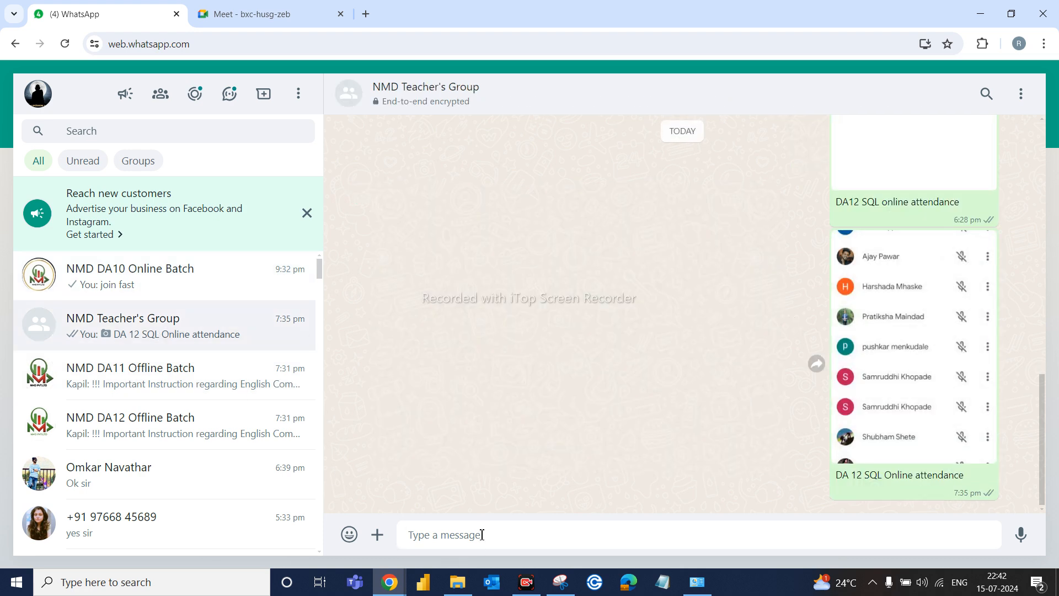
key(ctrl+v)
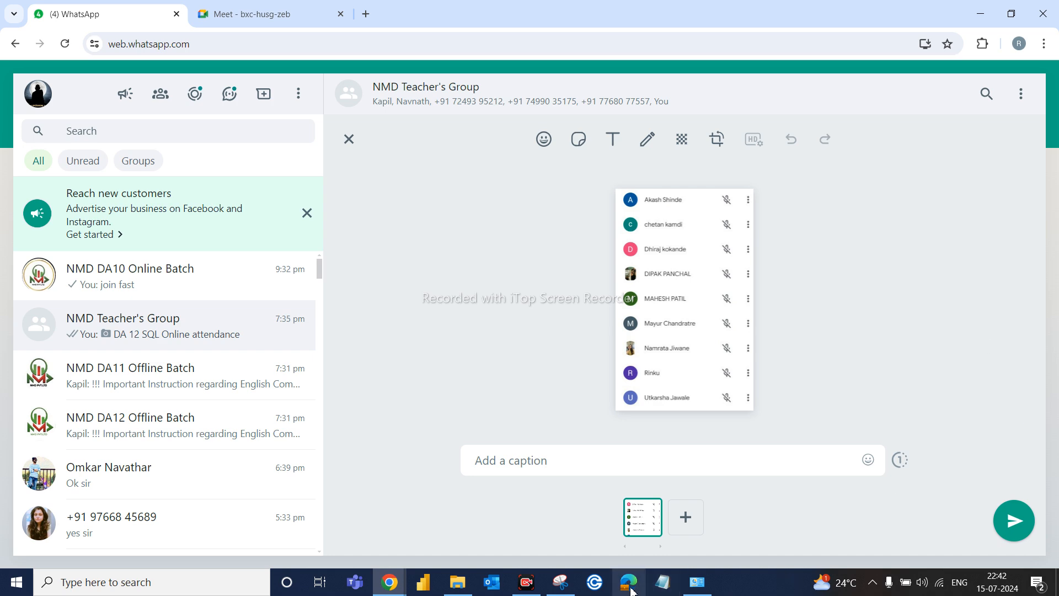
Check the snip against the original in Snipping Tool, caption it "DA10 powerbi online attendance" and send it to the group
click(560, 584)
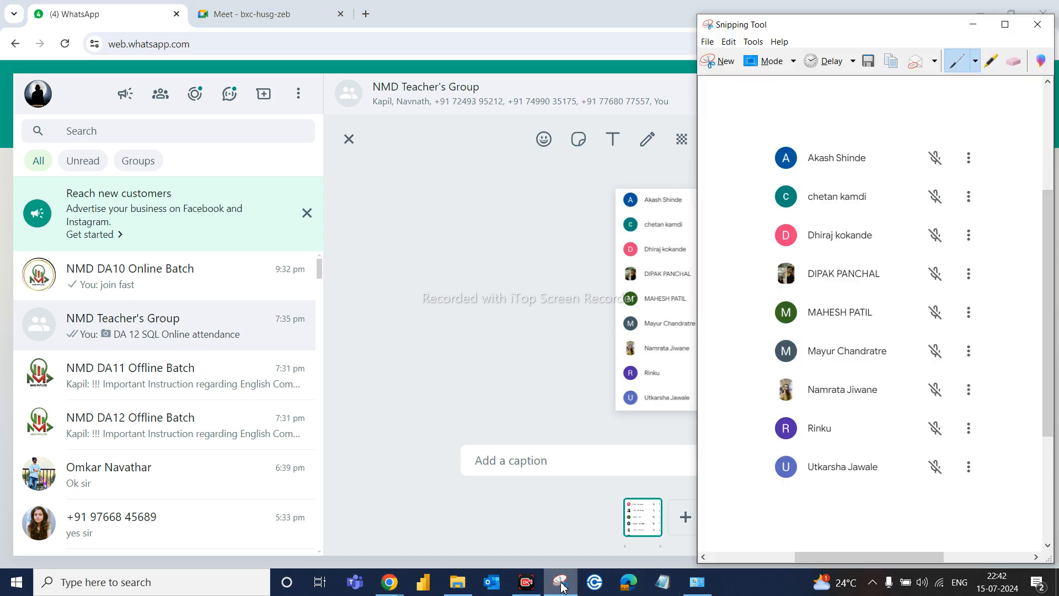
click(561, 583)
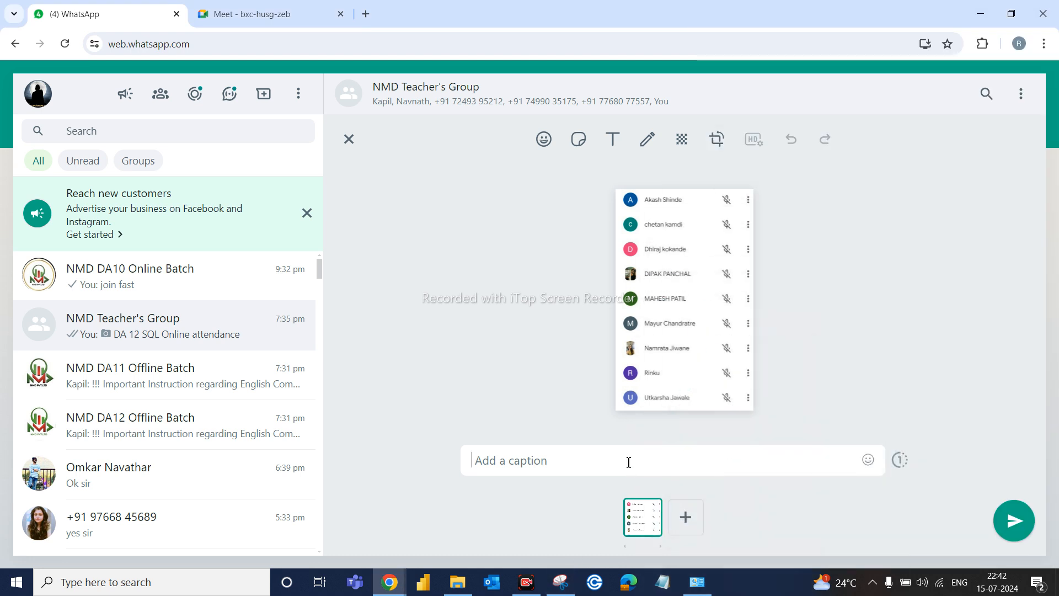
text(DA10)
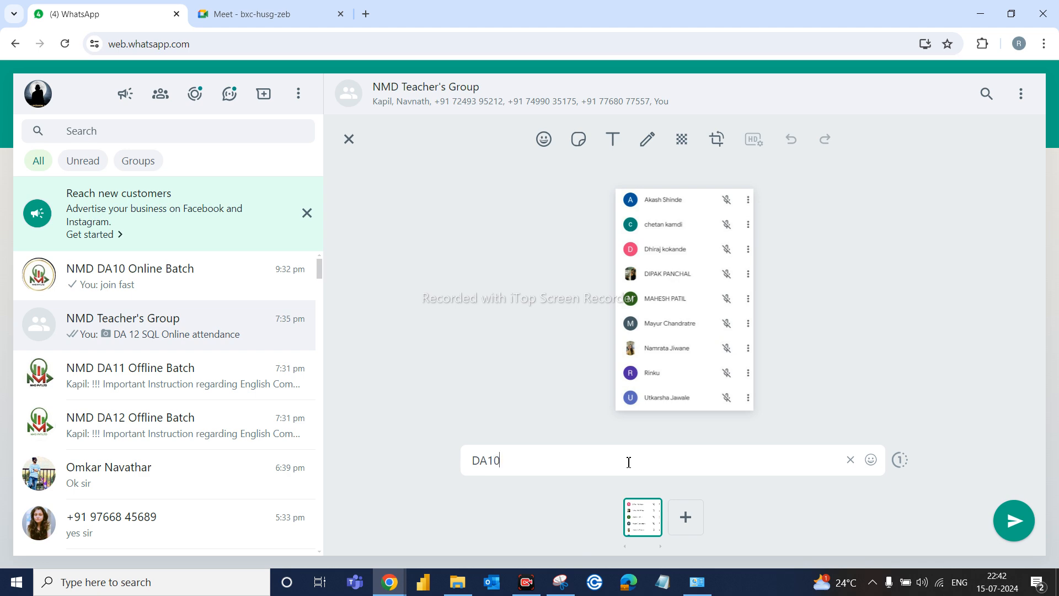
text( powerbi online atte)
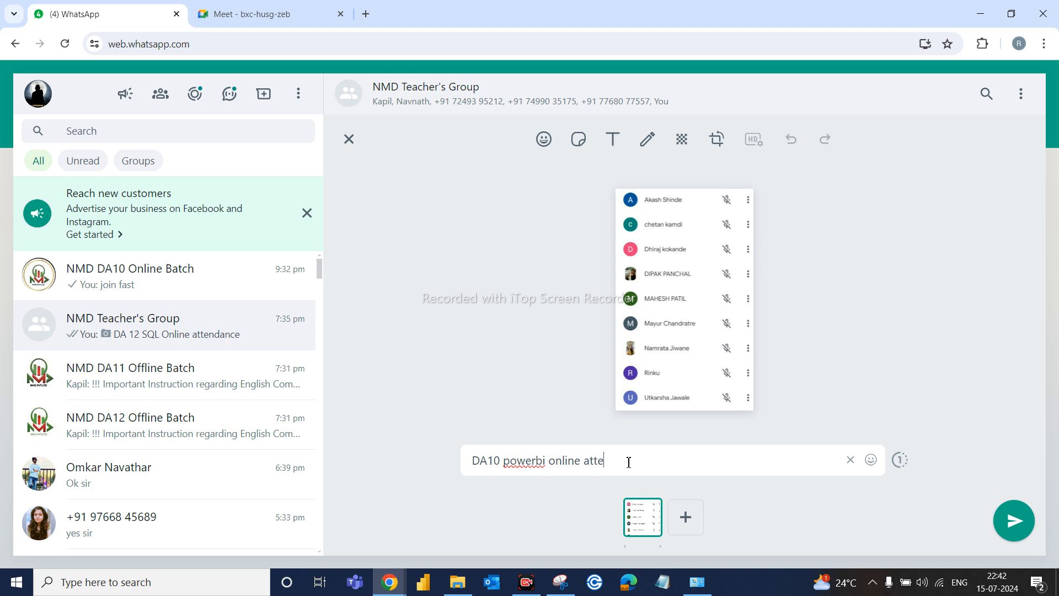
text(ndance)
click(1015, 521)
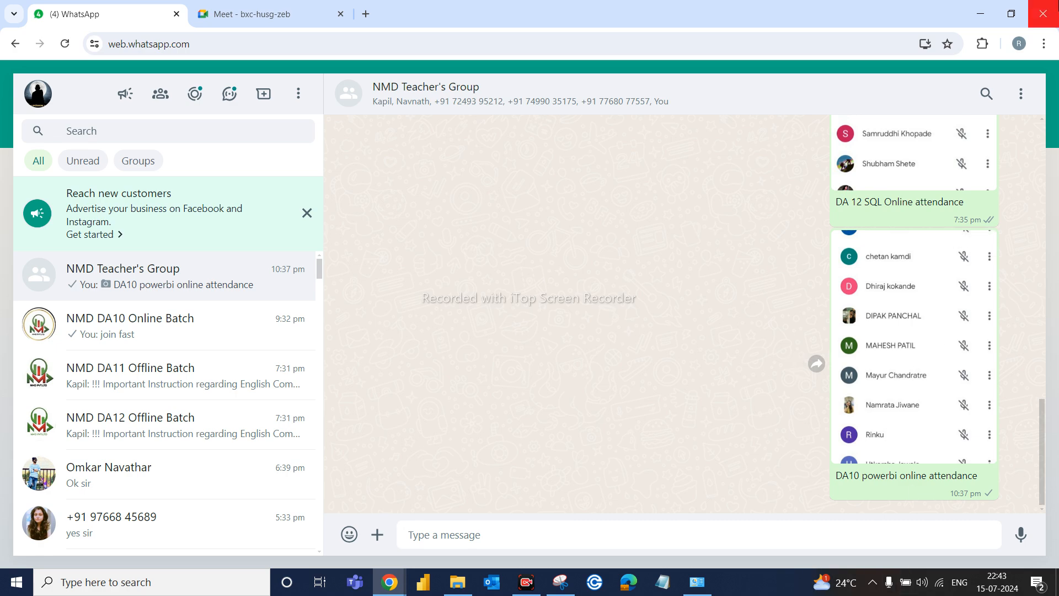
Close the open browser windows, including the Power BI workspace, and the File Explorer window showing the Desktop folder
key(alt+Tab)
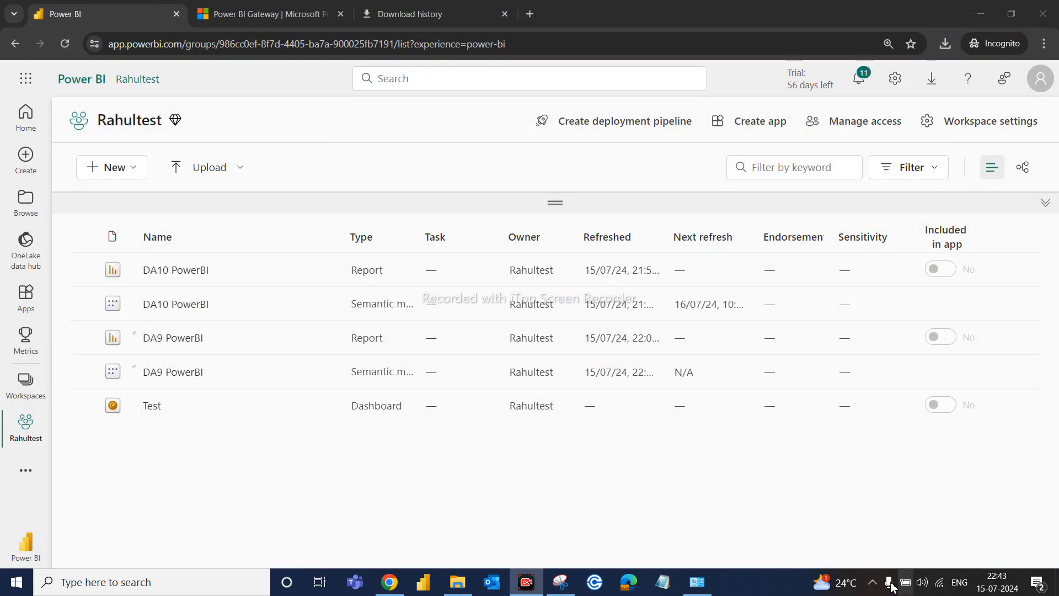
click(1056, 6)
click(1056, 7)
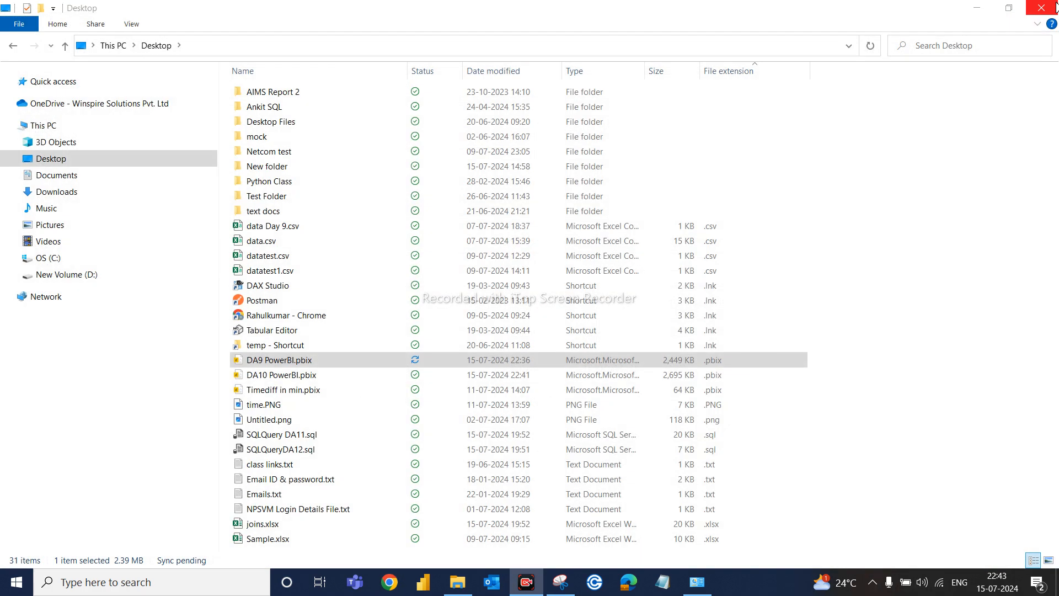
click(1056, 7)
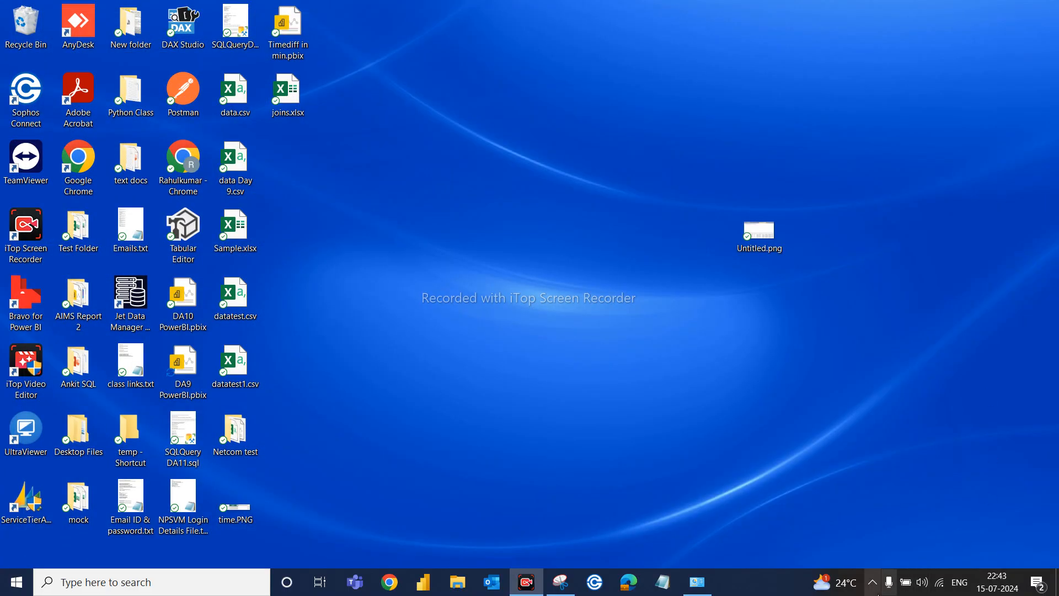